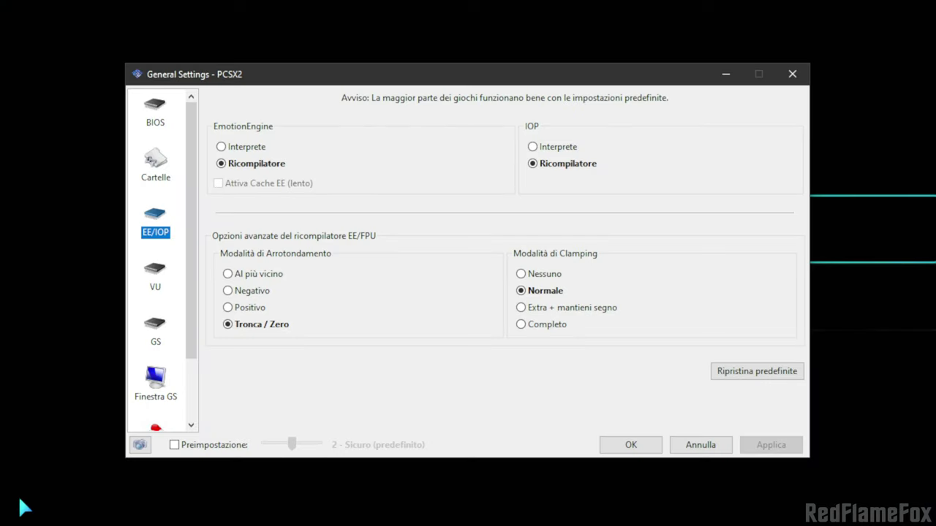
# - Review the EE/IOP, VU and GS pages of the general settings
pyautogui.click(155, 277)
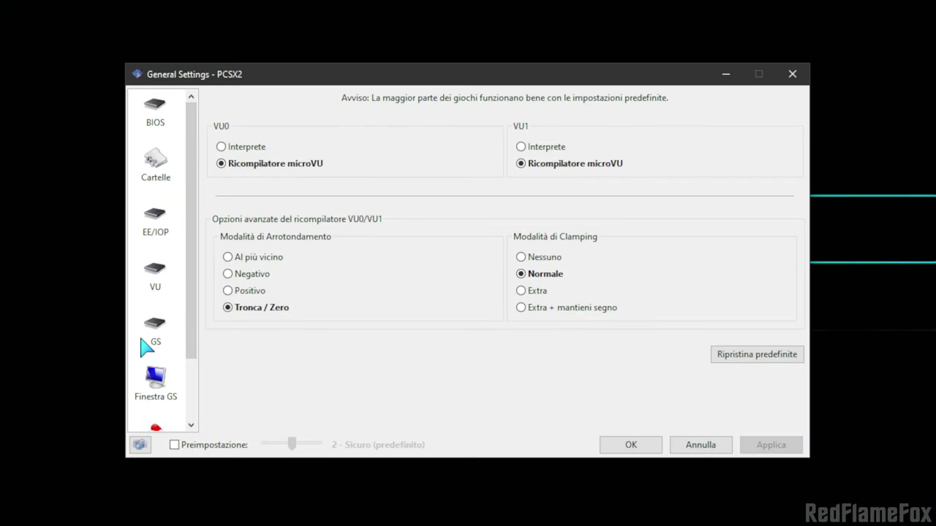
pyautogui.click(155, 333)
pyautogui.click(160, 282)
pyautogui.click(158, 220)
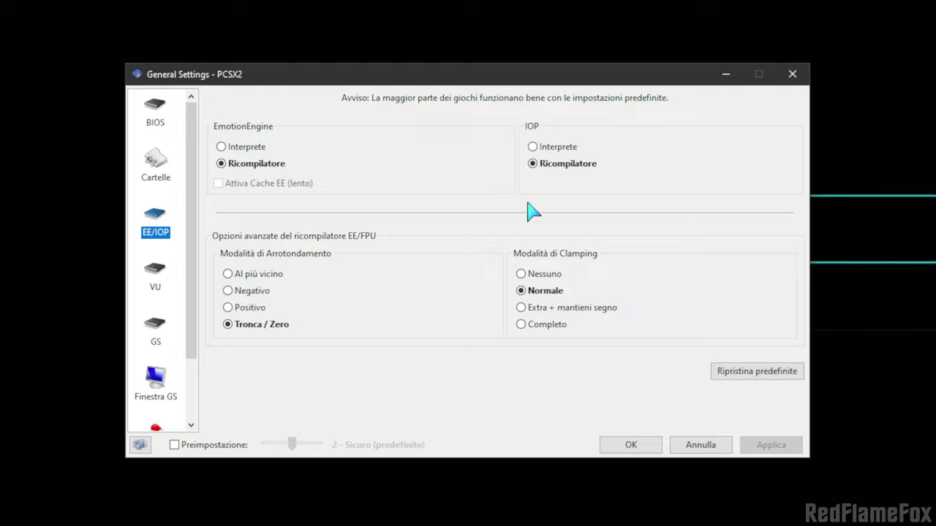
pyautogui.click(156, 273)
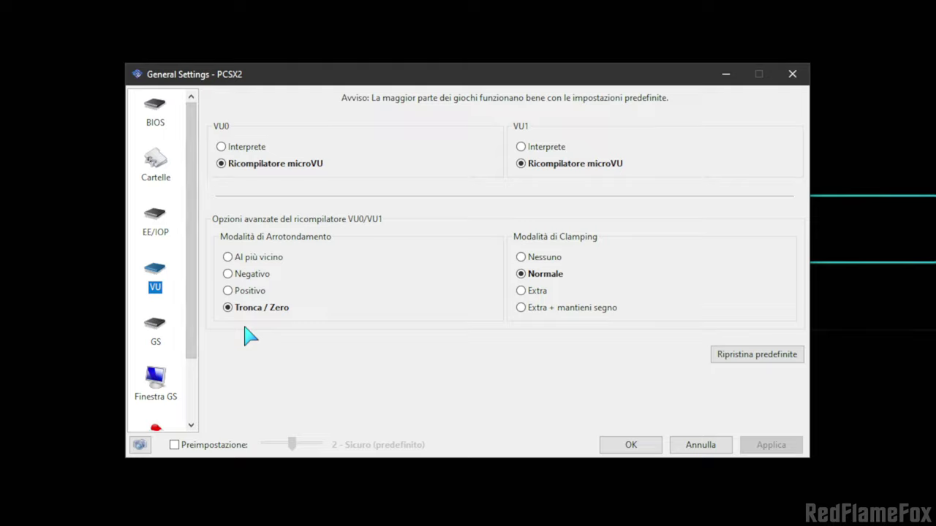
pyautogui.click(156, 327)
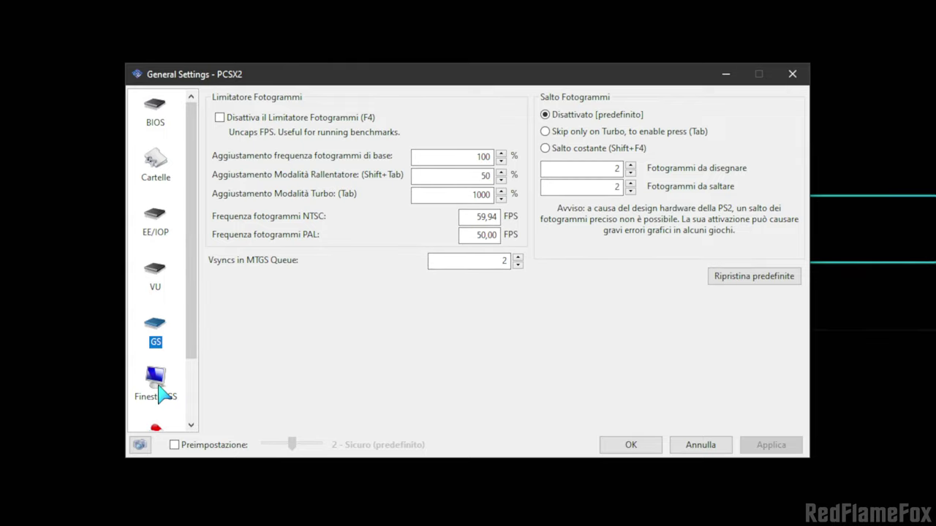
# - Open the GS window settings (Finestra GS) and examine the available aspect ratio options
pyautogui.scroll(-2, 158, 395)
pyautogui.click(161, 307)
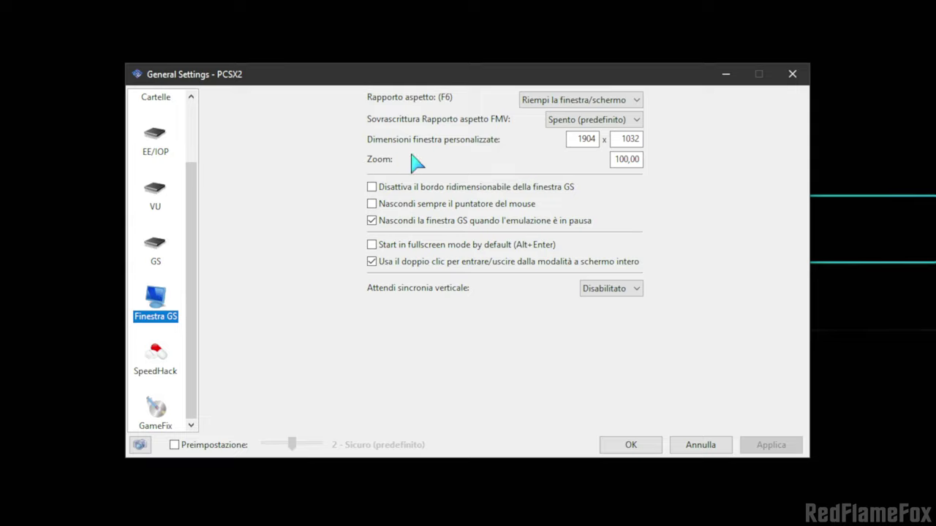
pyautogui.click(557, 101)
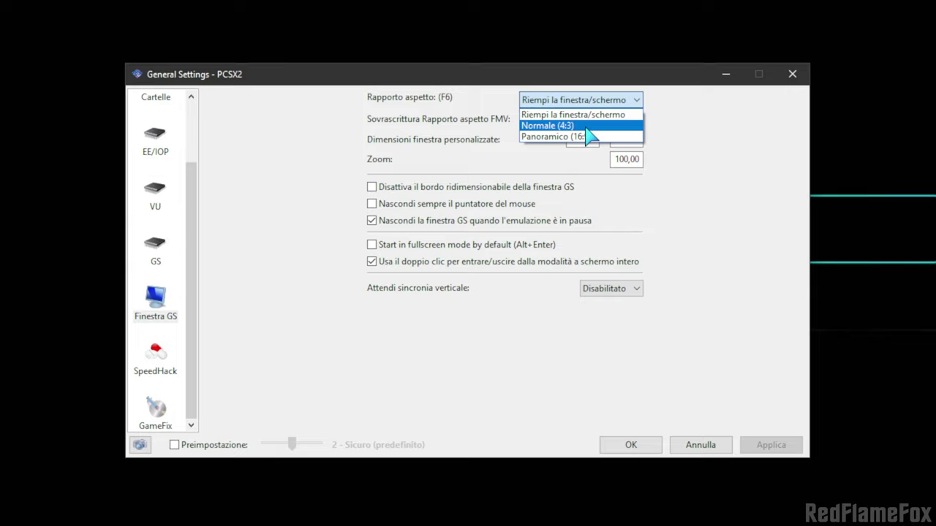
pyautogui.click(242, 119)
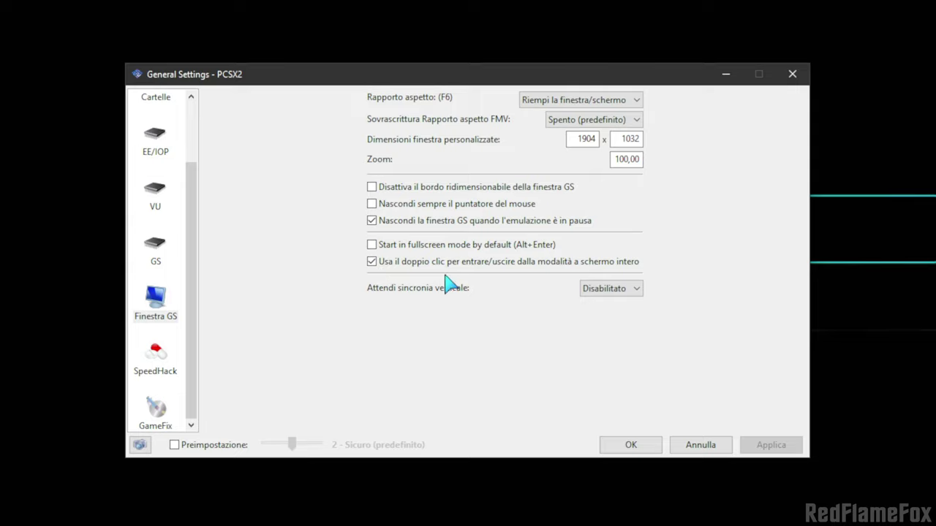
# - Examine the vertical sync wait options (Attendi sincronia verticale) without choosing a different one
pyautogui.click(633, 291)
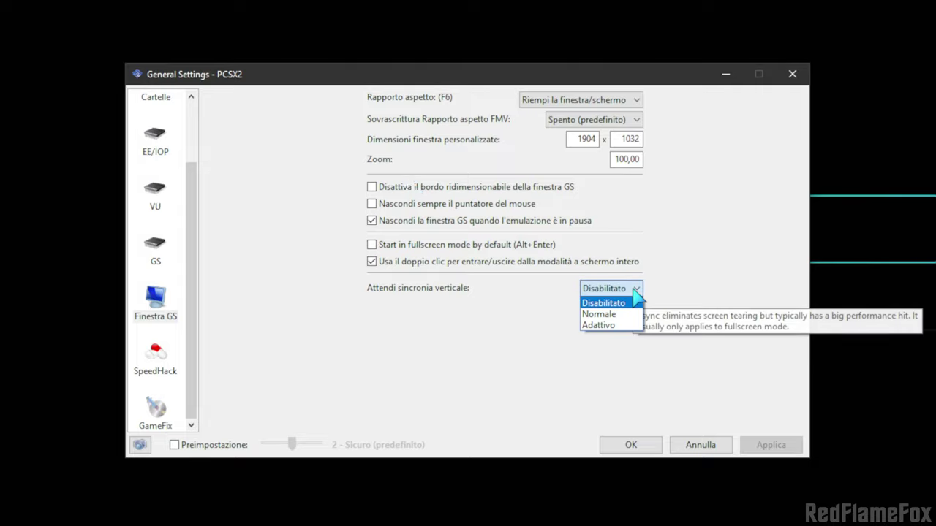
pyautogui.click(512, 295)
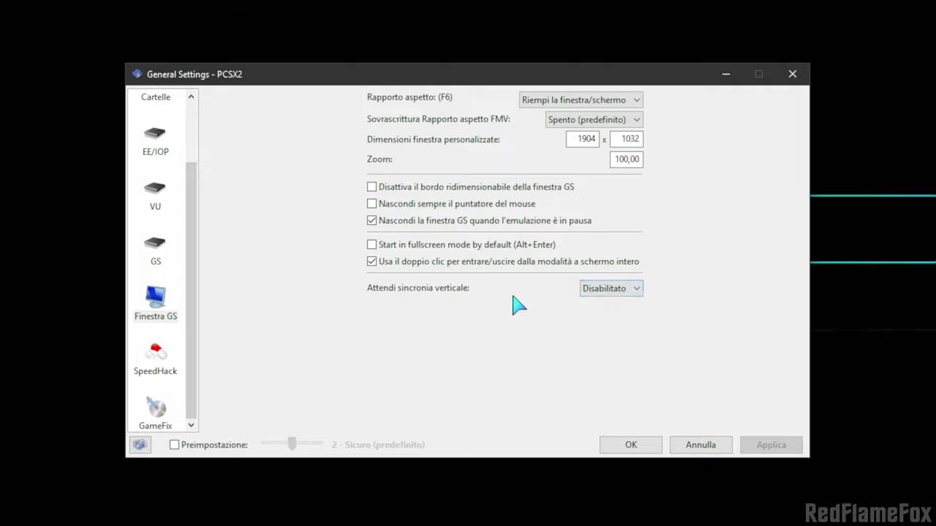
pyautogui.click(603, 291)
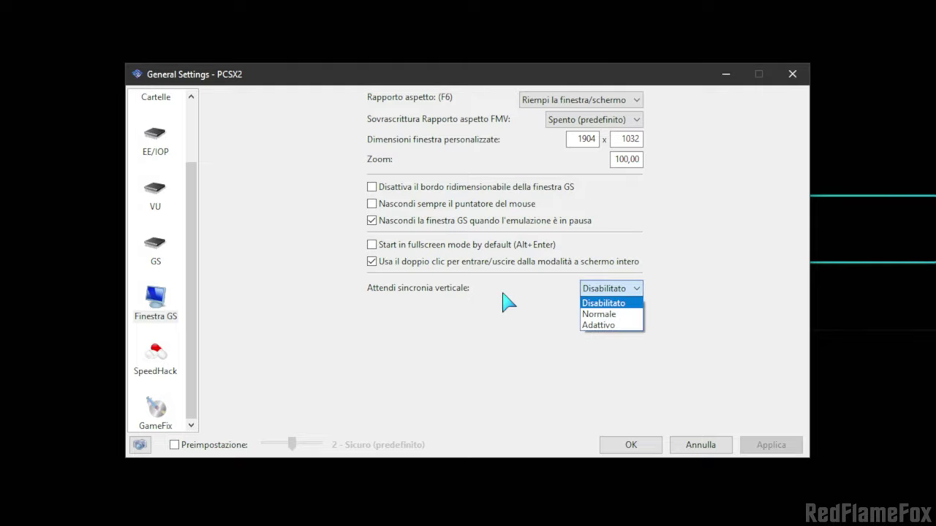
pyautogui.click(658, 292)
pyautogui.click(639, 291)
pyautogui.click(678, 303)
pyautogui.click(618, 291)
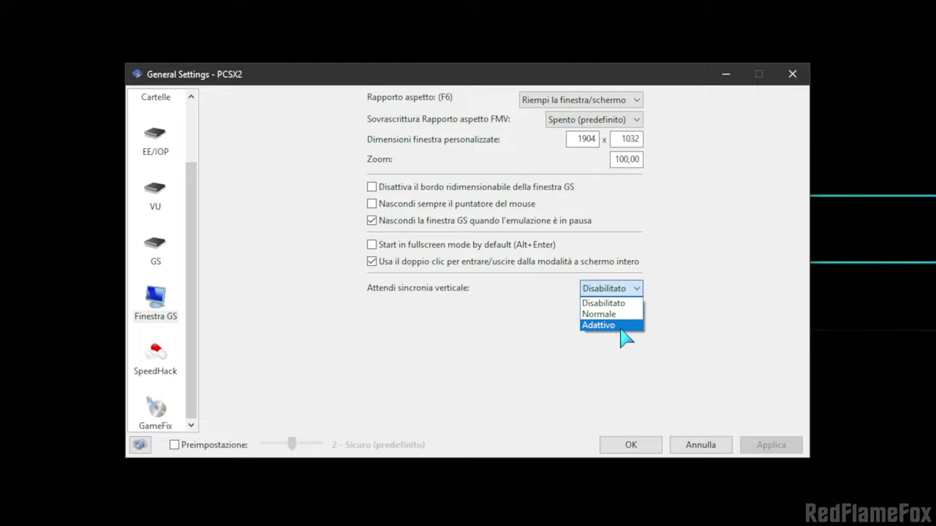
pyautogui.click(668, 270)
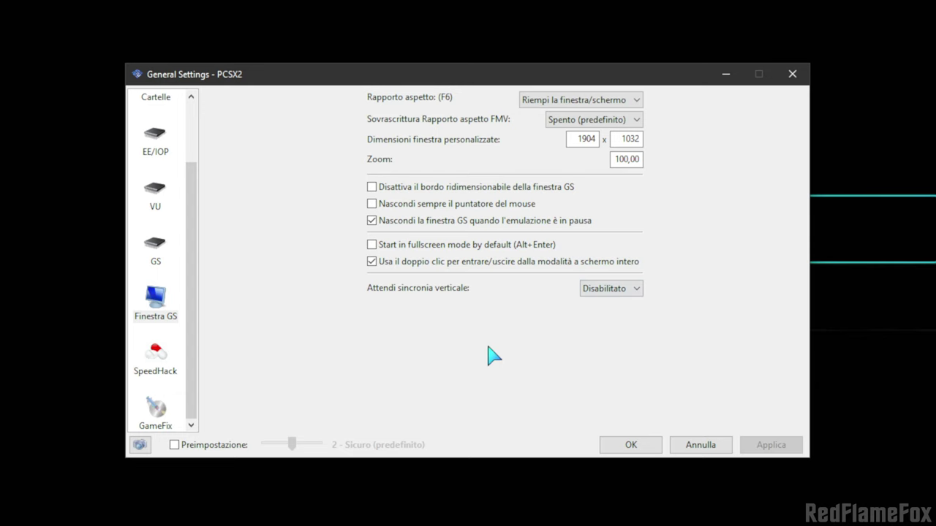
# - Try EE Cyclerate at 2 in the SpeedHack settings and read the option's description
pyautogui.click(161, 351)
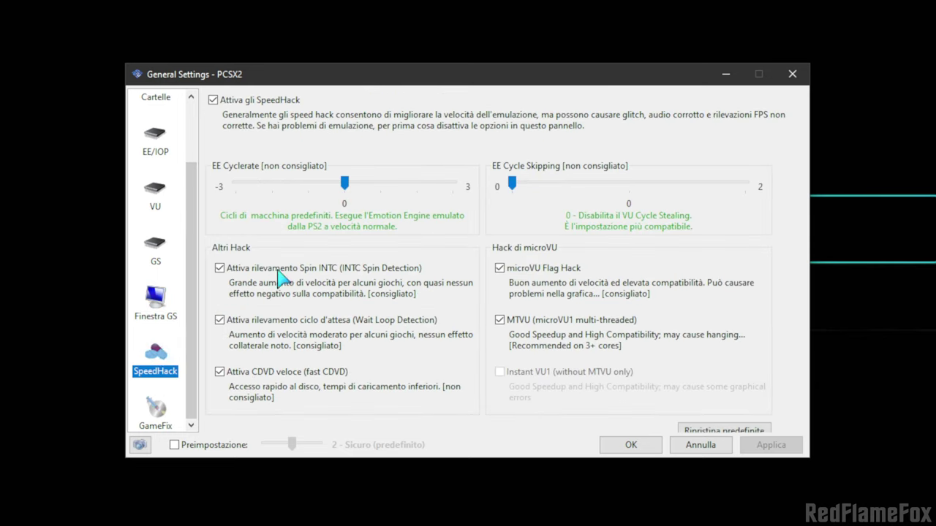
pyautogui.moveTo(302, 198)
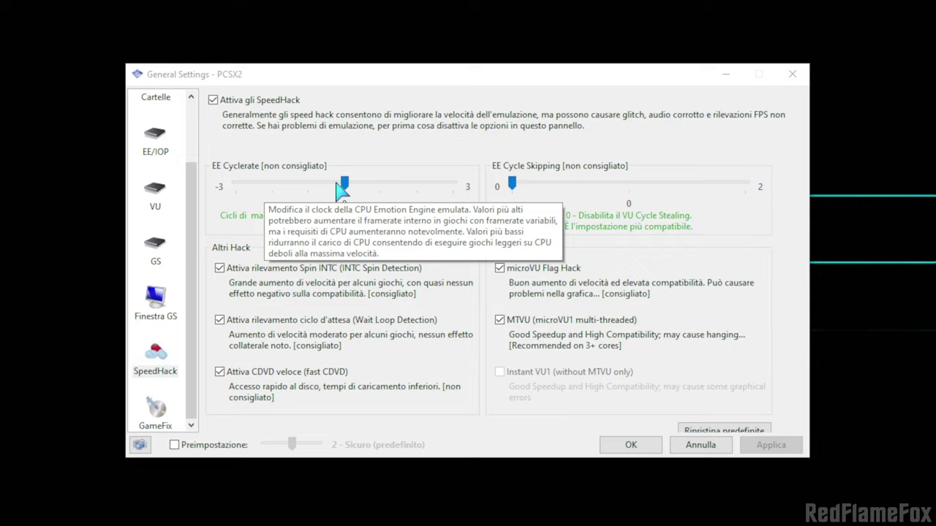
pyautogui.click(443, 183)
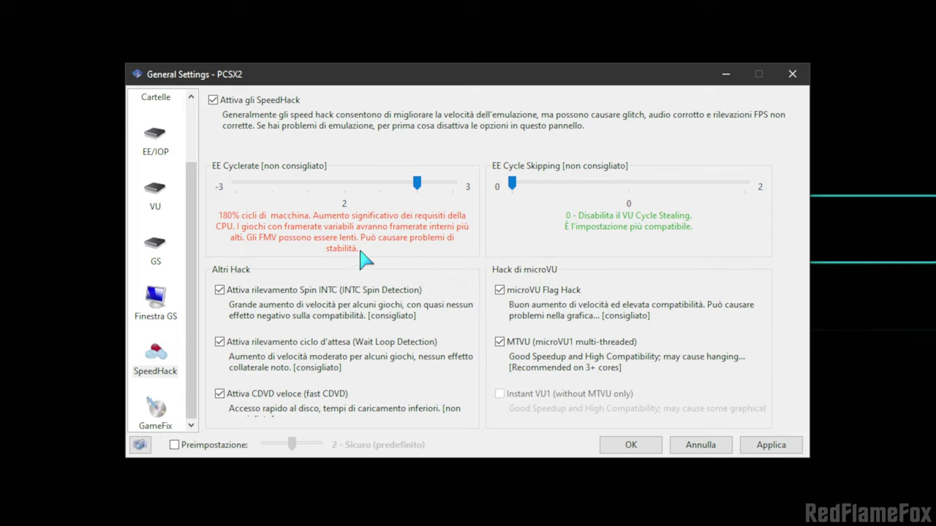
pyautogui.moveTo(373, 252)
pyautogui.moveTo(377, 180)
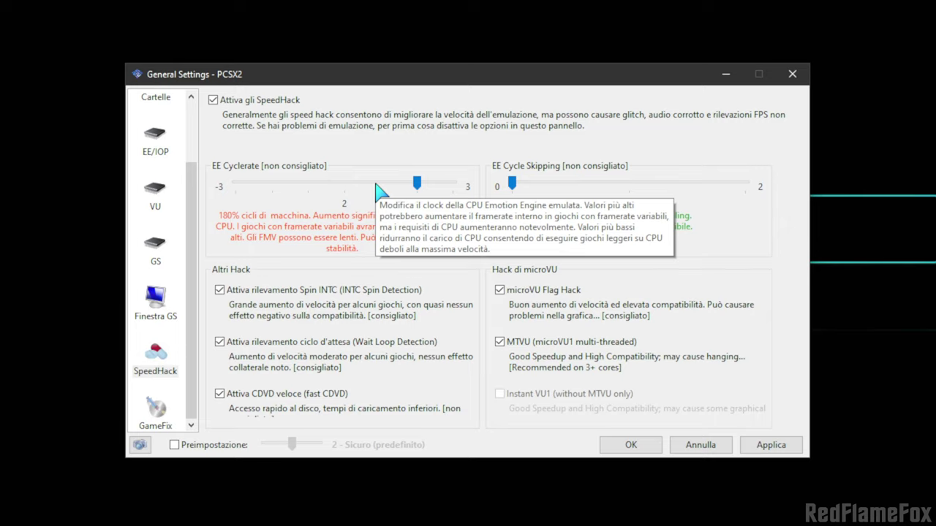
pyautogui.moveTo(237, 148)
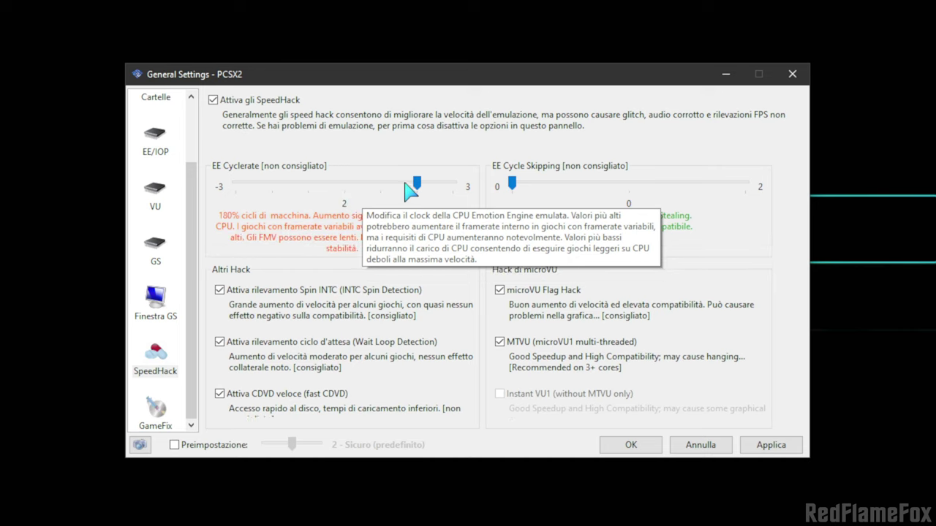
# - Try the EE Cyclerate values 3, -3 and -1, and return the setting to 0
pyautogui.moveTo(407, 184); pyautogui.dragTo(448, 184)
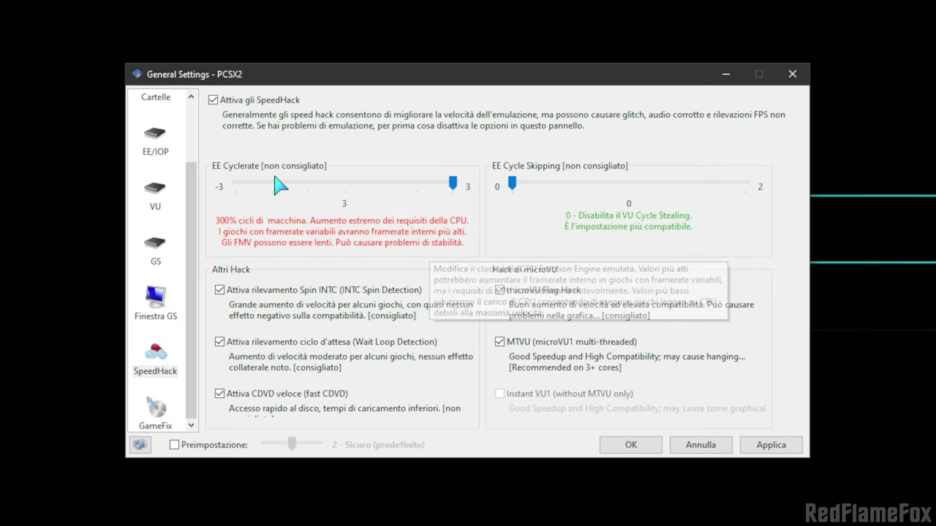
pyautogui.moveTo(280, 186); pyautogui.dragTo(261, 189)
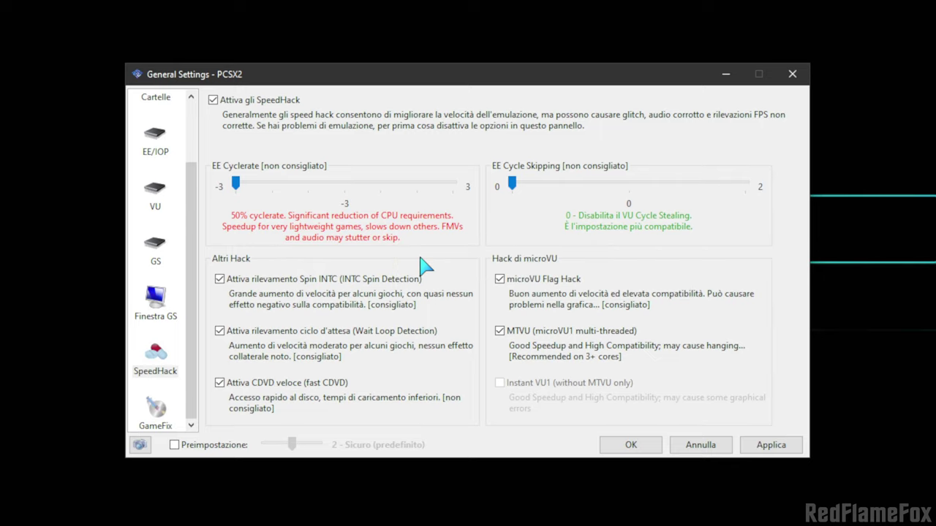
pyautogui.click(269, 182)
pyautogui.click(300, 188)
pyautogui.click(328, 192)
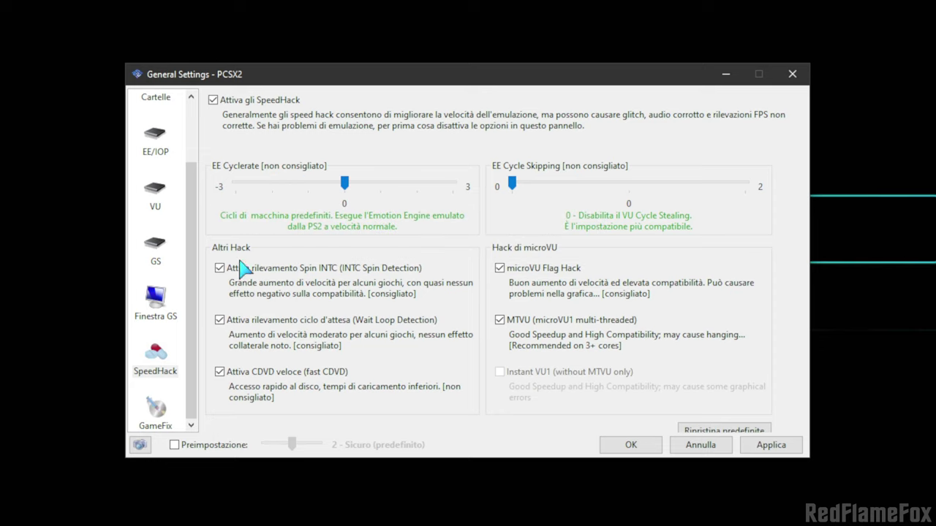
pyautogui.click(310, 191)
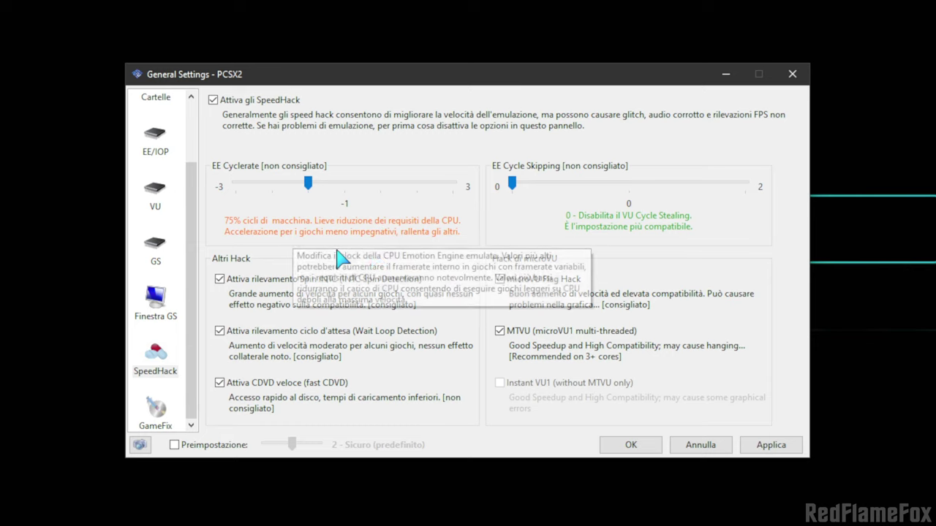
pyautogui.click(356, 185)
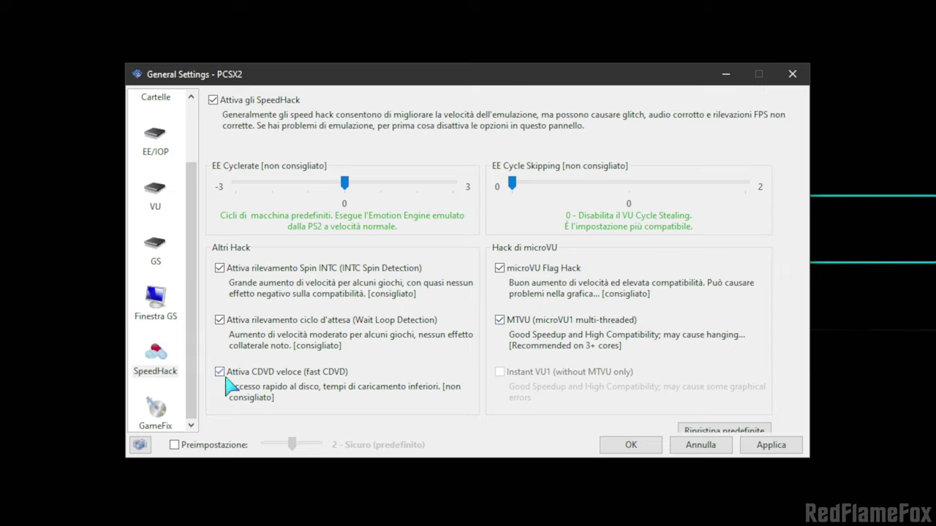
# - Try disabling the fast CDVD and MTVU speed hacks, and turn MTVU back on
pyautogui.moveTo(228, 385)
pyautogui.click(220, 372)
pyautogui.click(564, 324)
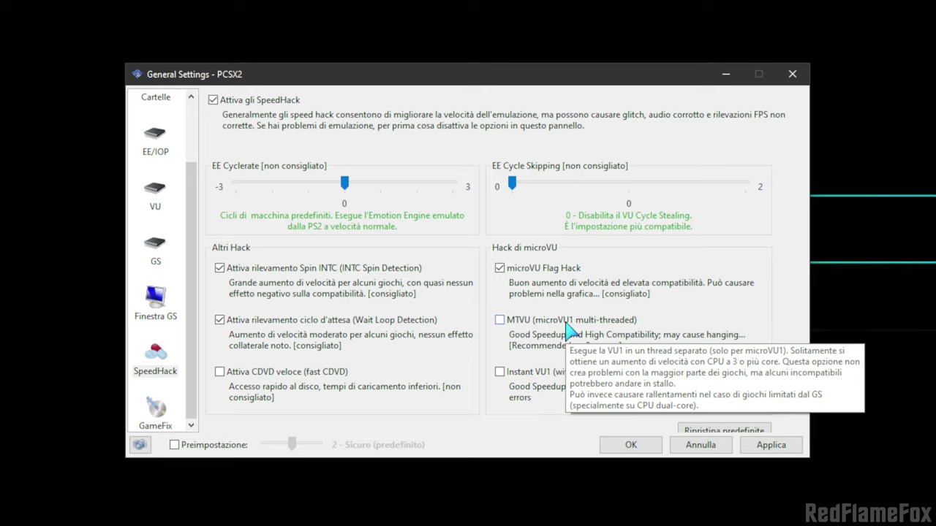
pyautogui.click(500, 320)
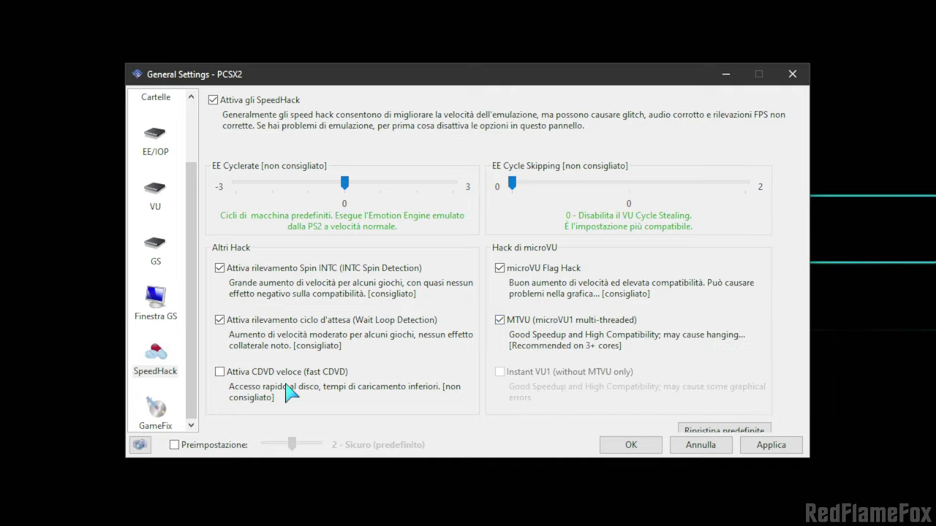
pyautogui.click(318, 380)
# - Try enabling manual GameFixes, turn them off again, and close the general settings without saving
pyautogui.click(164, 404)
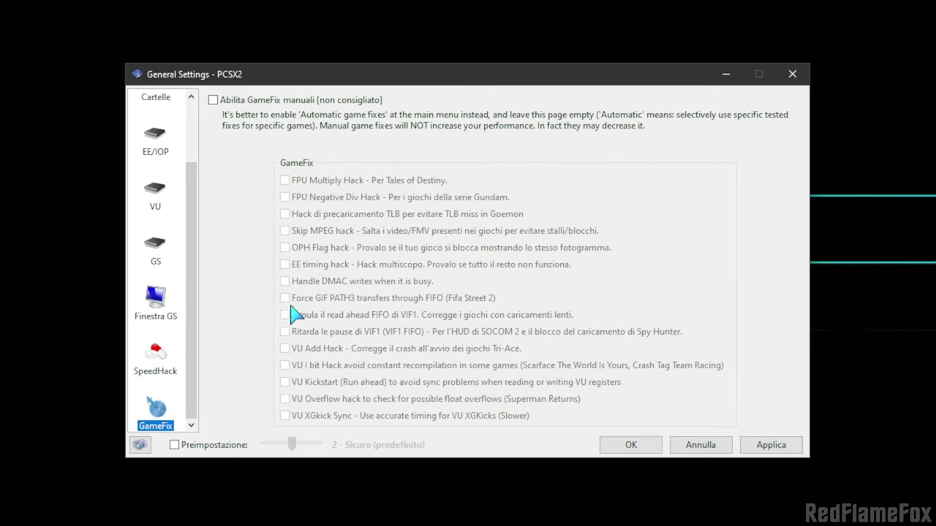
pyautogui.click(306, 100)
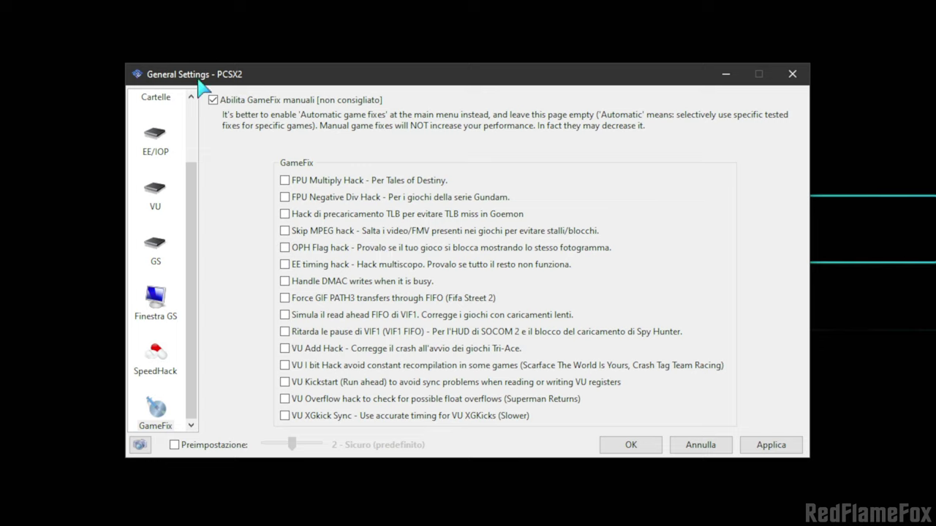
pyautogui.click(231, 102)
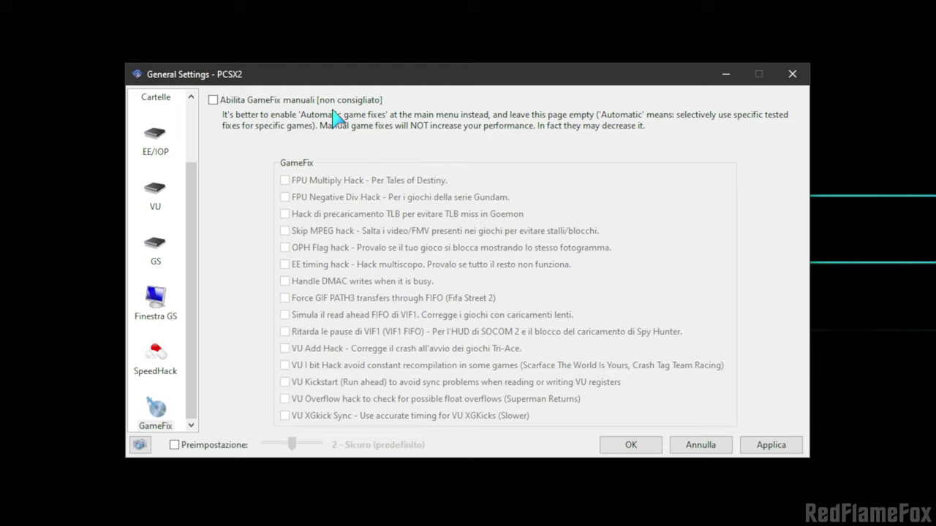
pyautogui.click(354, 101)
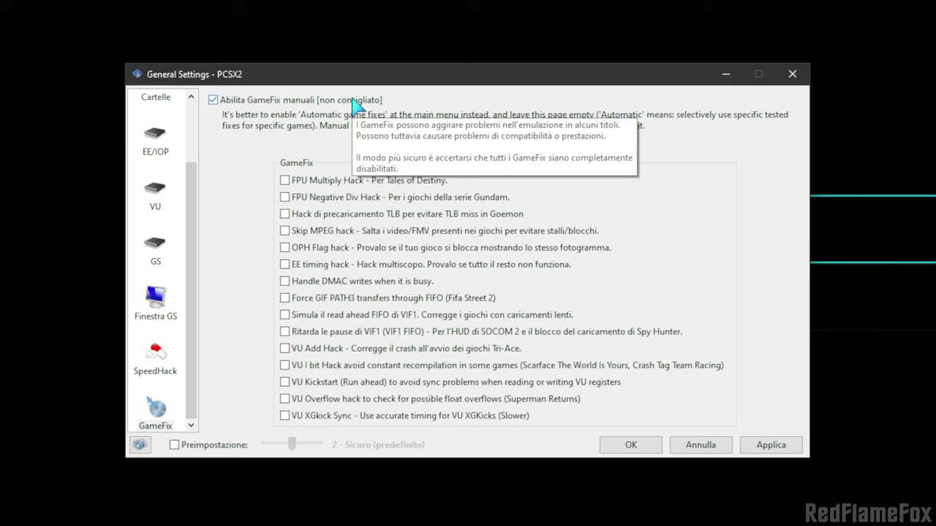
pyautogui.click(354, 101)
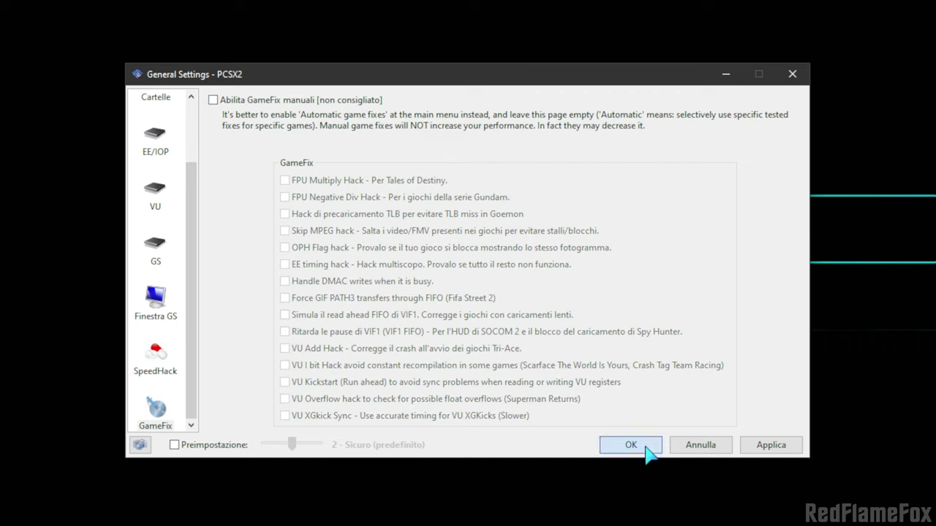
pyautogui.click(696, 447)
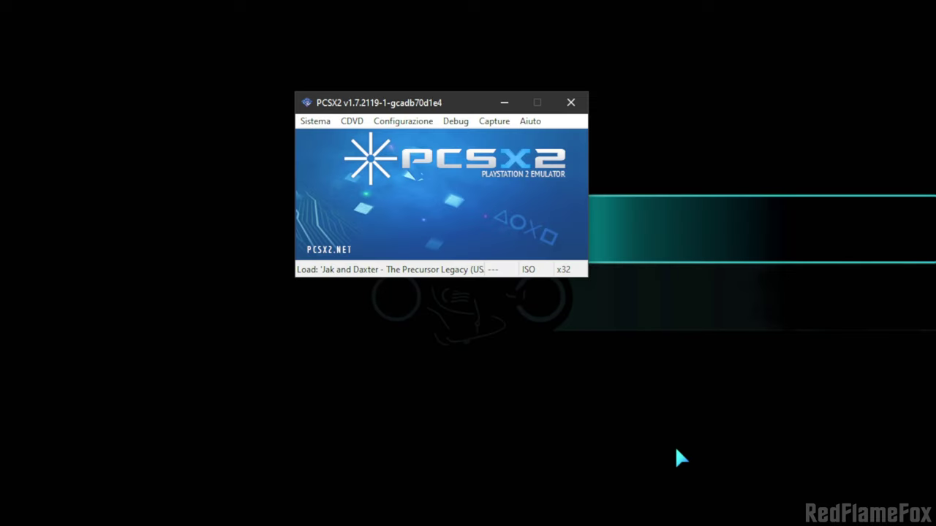
# - Open the memory card manager and examine the cards in ports 1 and 2 and the disabled cards
pyautogui.click(412, 122)
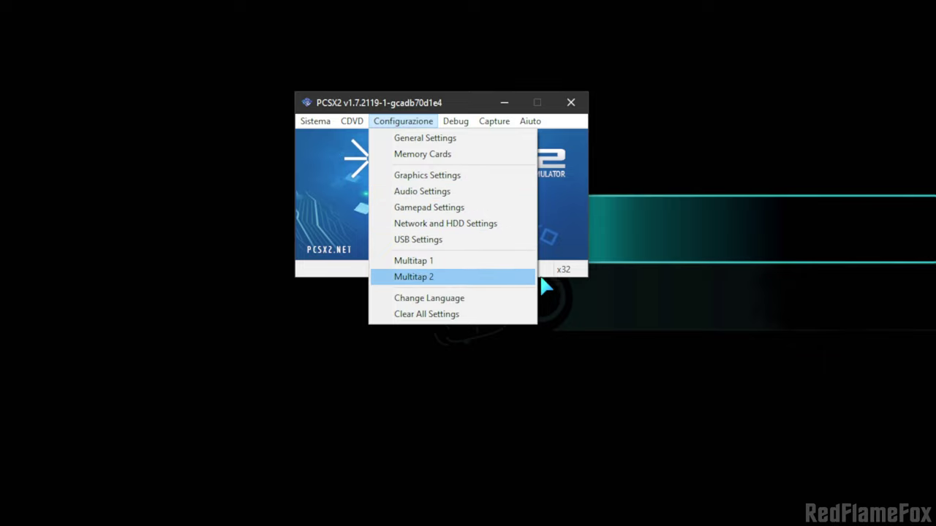
pyautogui.click(480, 156)
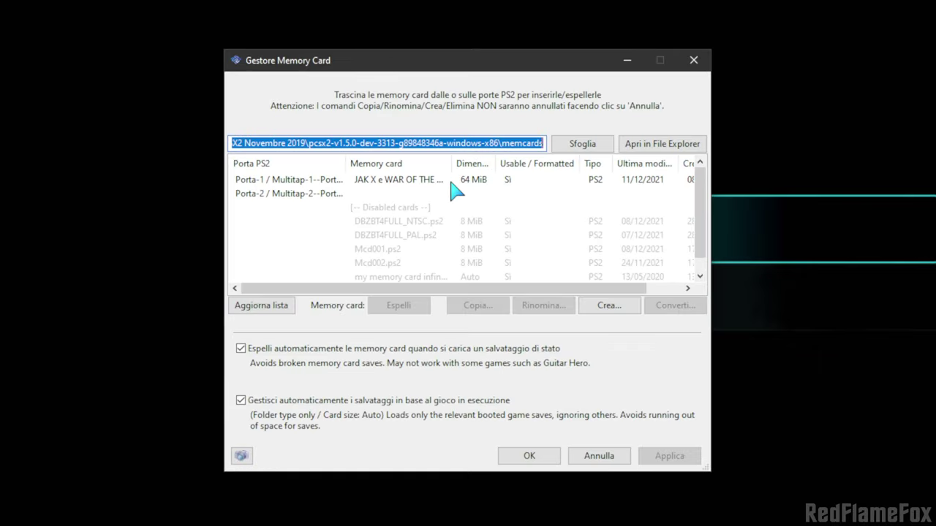
pyautogui.scroll(-1, 434, 212)
pyautogui.scroll(1, 432, 223)
pyautogui.click(434, 180)
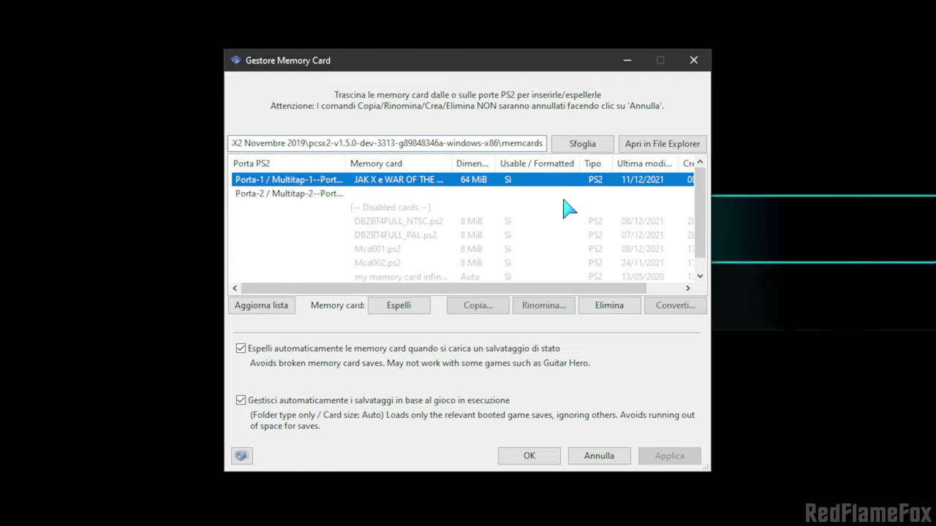
pyautogui.click(447, 235)
pyautogui.click(436, 220)
pyautogui.click(421, 249)
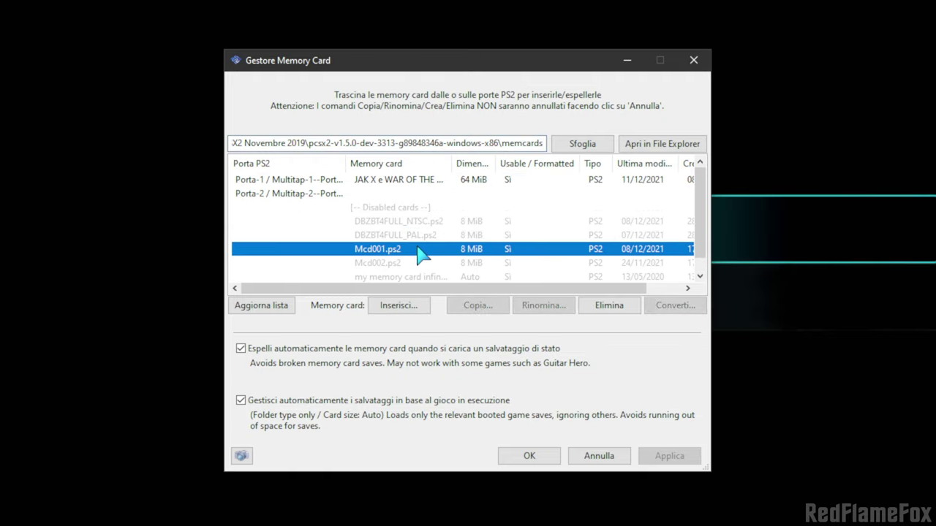
pyautogui.click(302, 181)
pyautogui.click(245, 195)
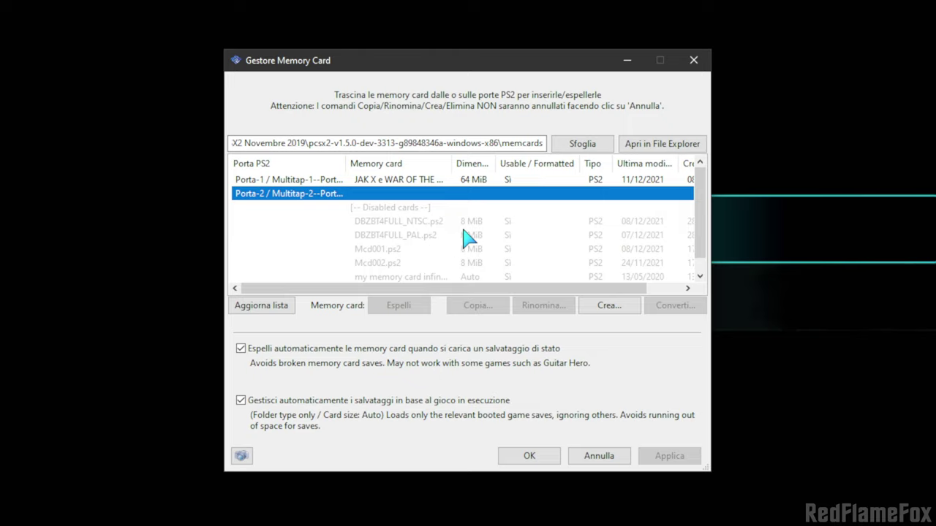
# - Browse the disabled memory cards and open the creation of a new card for port 2
pyautogui.scroll(-1, 463, 238)
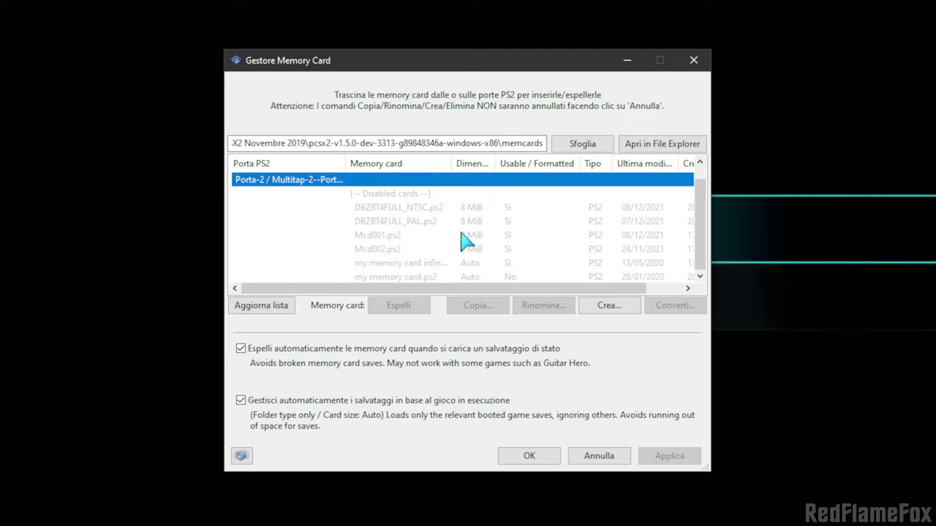
pyautogui.click(375, 237)
pyautogui.click(447, 193)
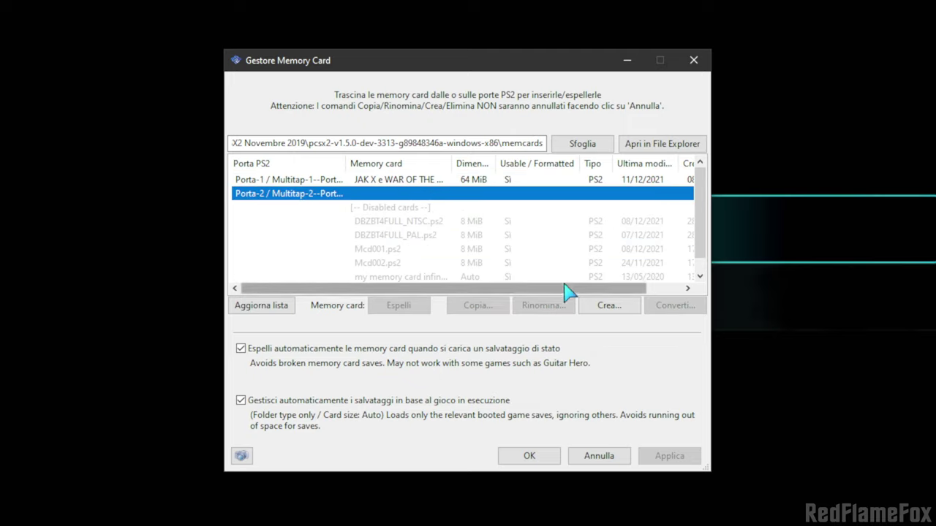
pyautogui.click(594, 307)
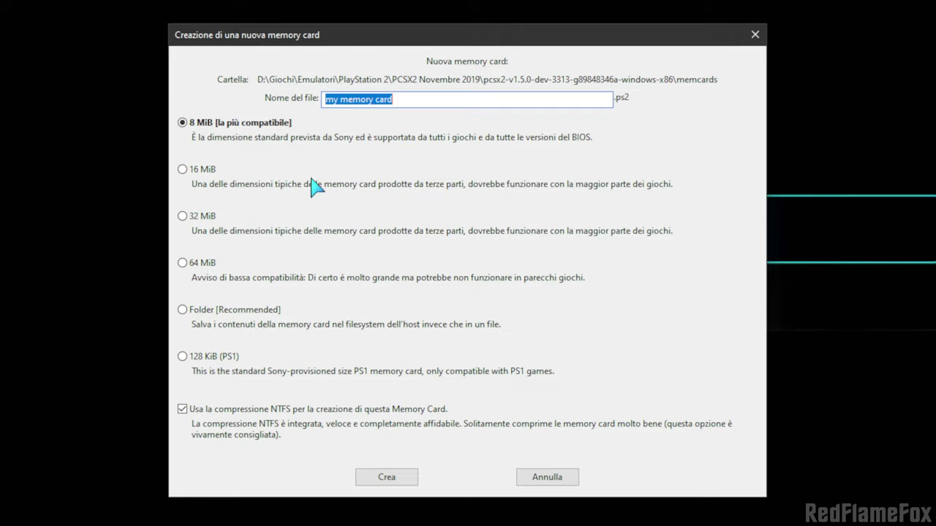
# - Try the Folder and 8 MiB types for the new memory card, then cancel its creation and close the manager without saving
pyautogui.moveTo(315, 188)
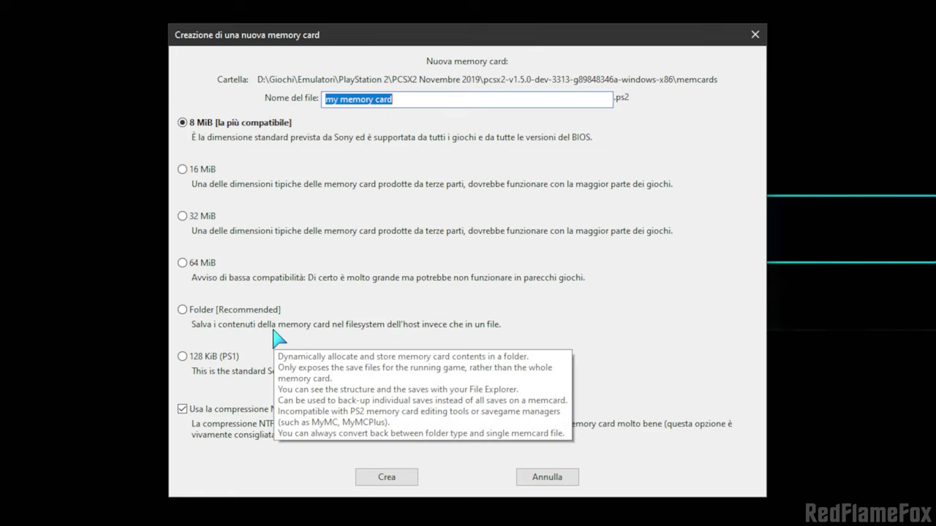
pyautogui.click(266, 309)
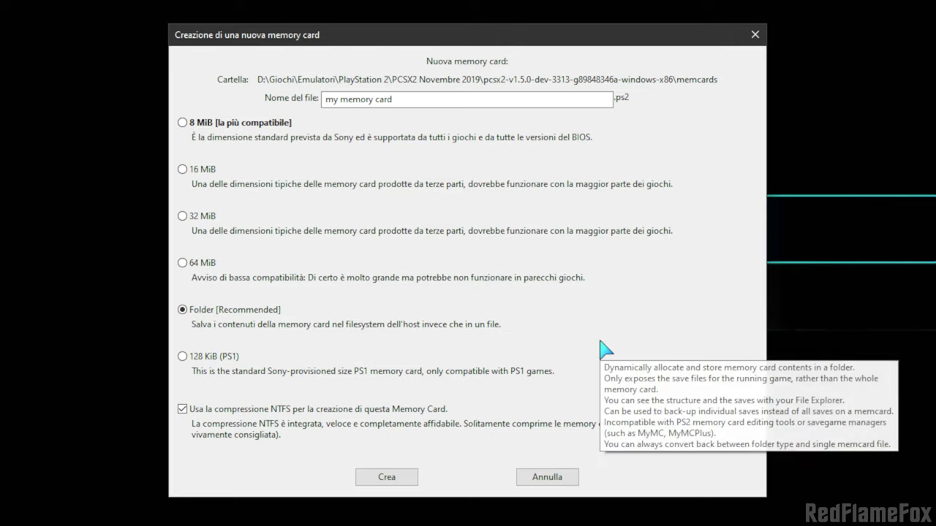
pyautogui.click(214, 124)
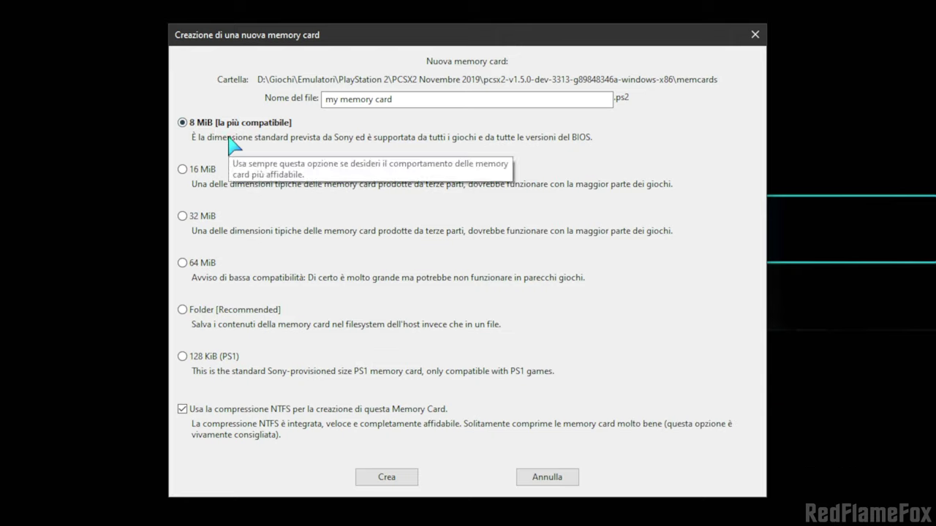
pyautogui.click(234, 313)
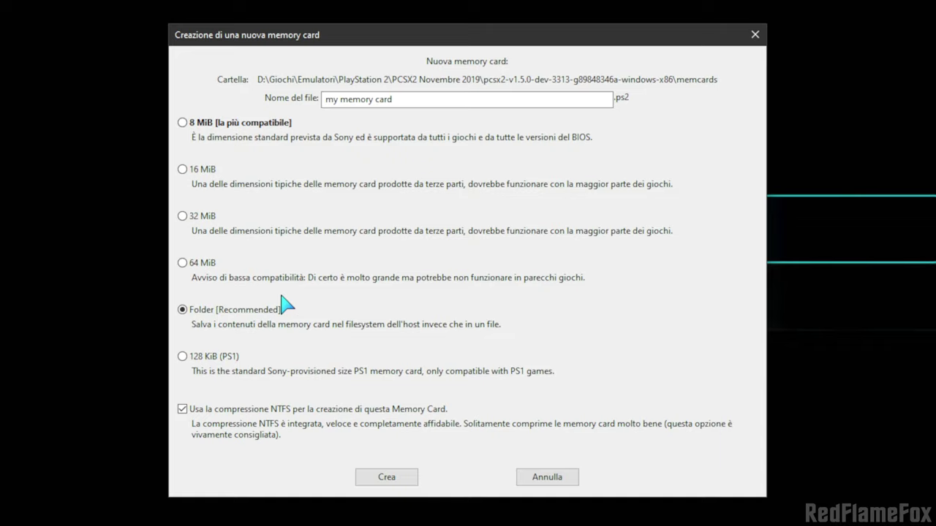
pyautogui.moveTo(299, 347)
pyautogui.click(232, 123)
pyautogui.moveTo(208, 138)
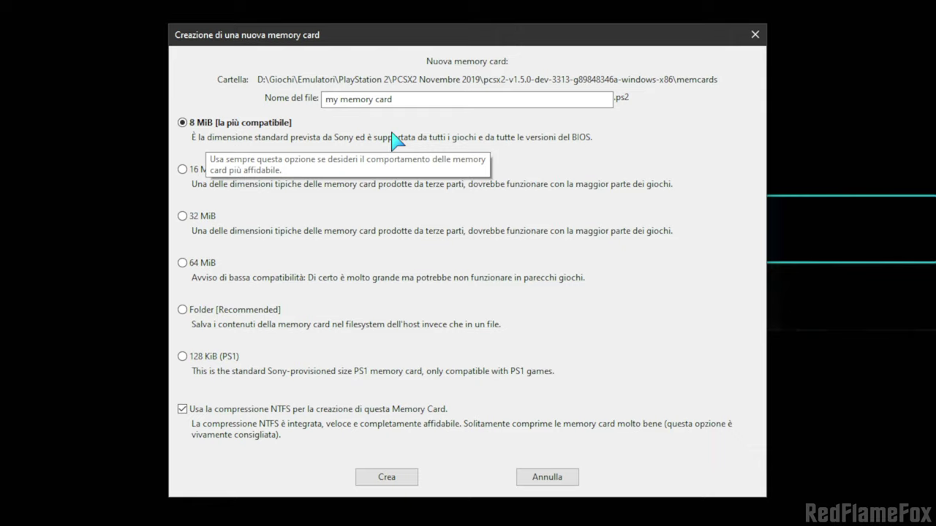
pyautogui.moveTo(417, 101); pyautogui.dragTo(262, 97)
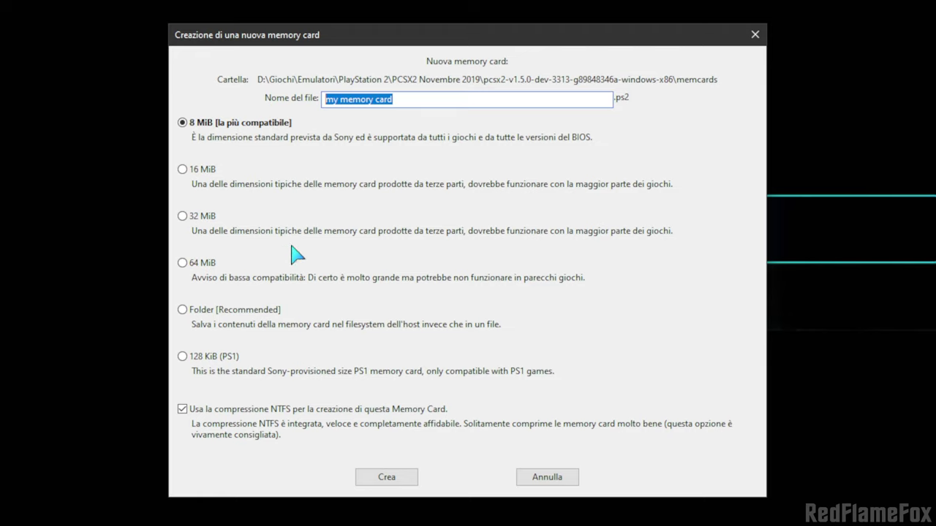
pyautogui.click(564, 480)
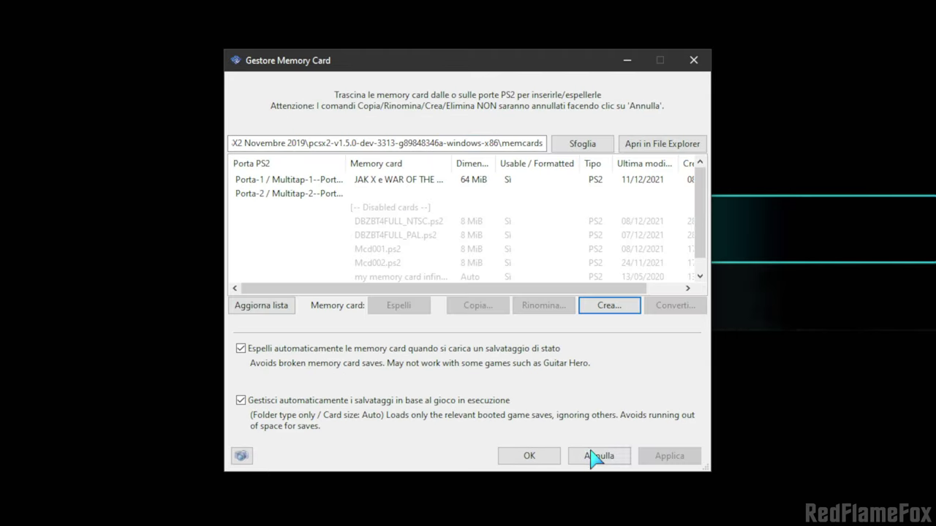
pyautogui.click(596, 457)
# - Reopen the memory card manager, try assigning DBZBT4FULL_NTSC.ps2 to port 2, and close the manager without saving
pyautogui.click(404, 122)
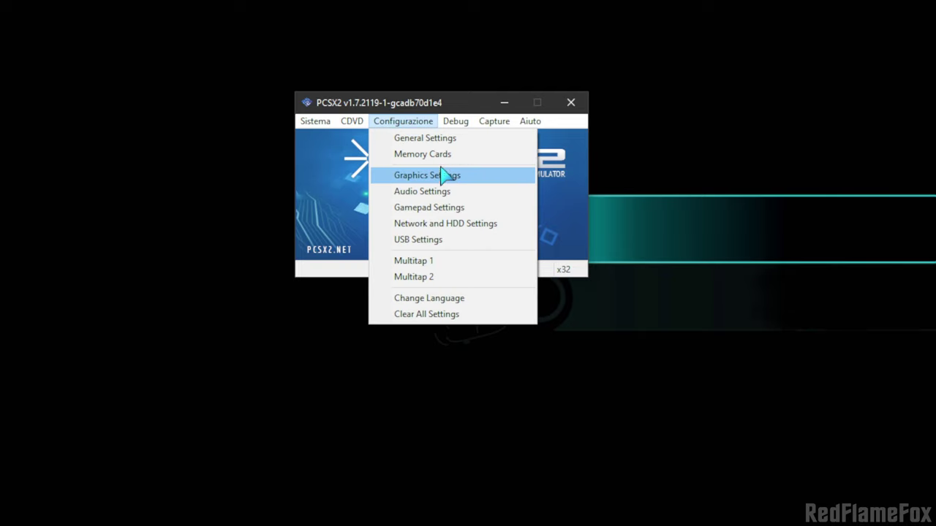
pyautogui.click(433, 154)
pyautogui.moveTo(425, 222); pyautogui.dragTo(422, 196)
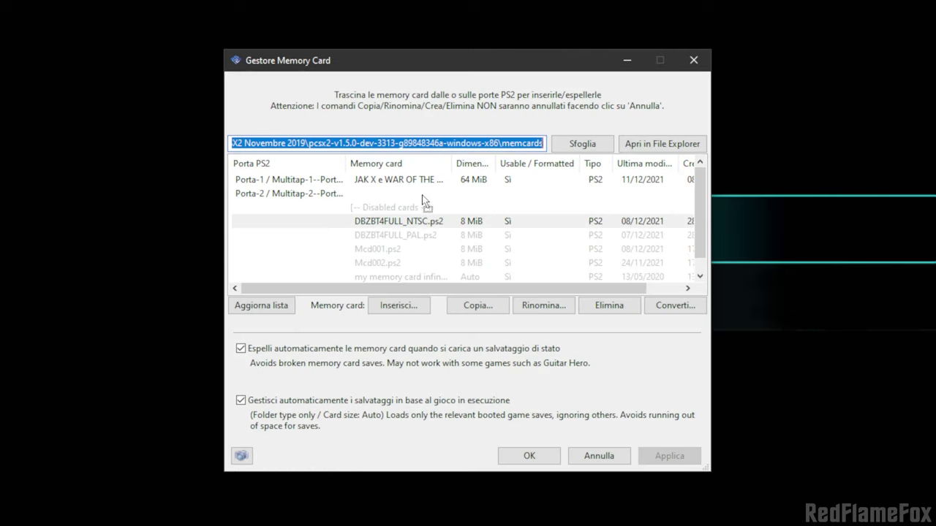
pyautogui.click(589, 457)
# - Open the graphics settings and examine the available renderers, keeping Direct3D 11
pyautogui.click(413, 121)
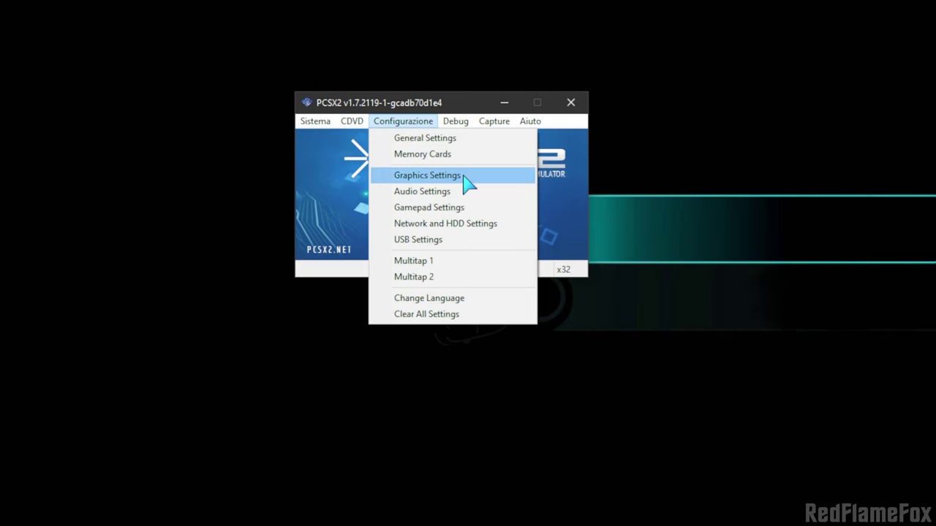
pyautogui.click(463, 176)
pyautogui.moveTo(463, 175); pyautogui.dragTo(423, 54)
pyautogui.click(436, 77)
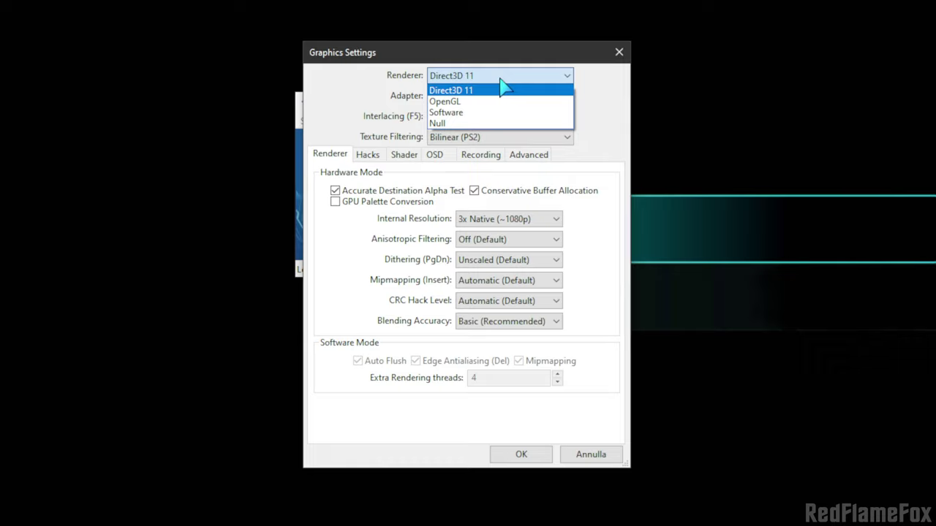
pyautogui.click(503, 86)
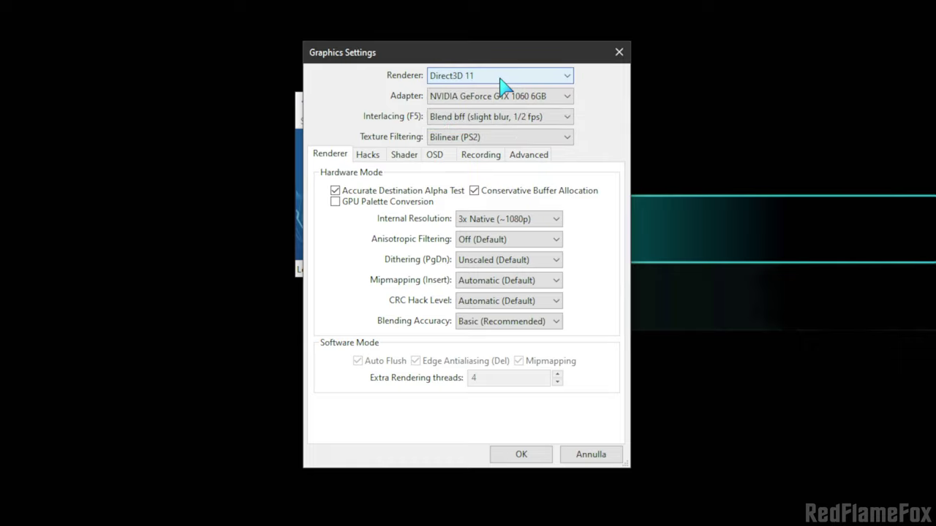
pyautogui.click(501, 77)
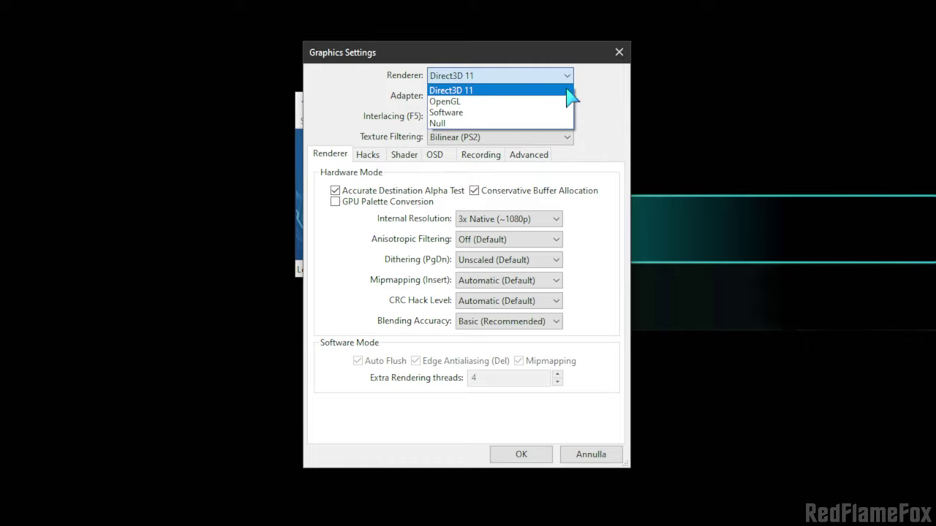
pyautogui.click(538, 81)
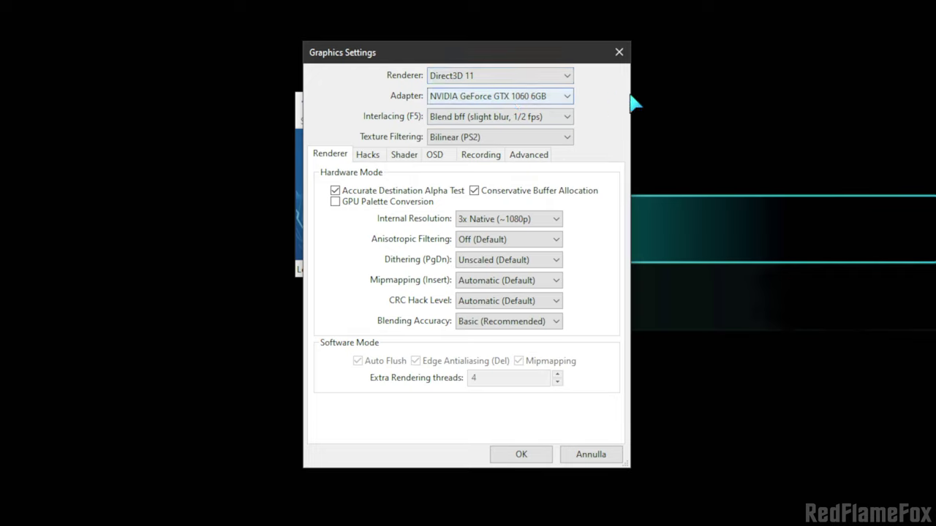
# - Examine the interlacing modes and the descriptions of the alpha test, buffer allocation and palette conversion options
pyautogui.click(531, 122)
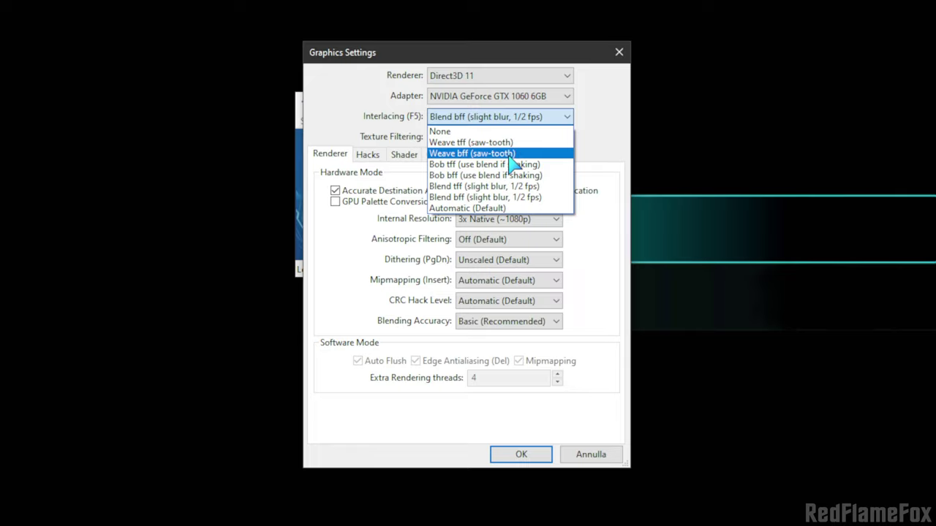
pyautogui.click(577, 124)
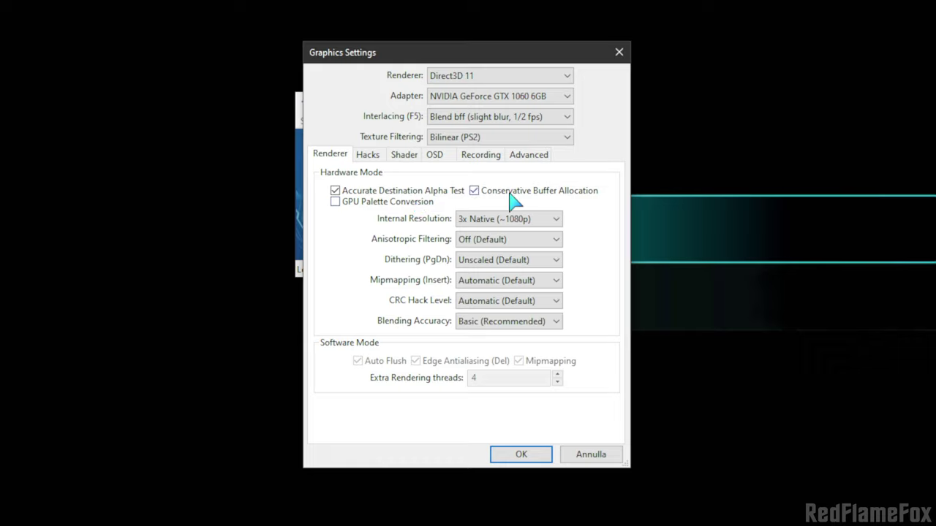
pyautogui.moveTo(403, 210)
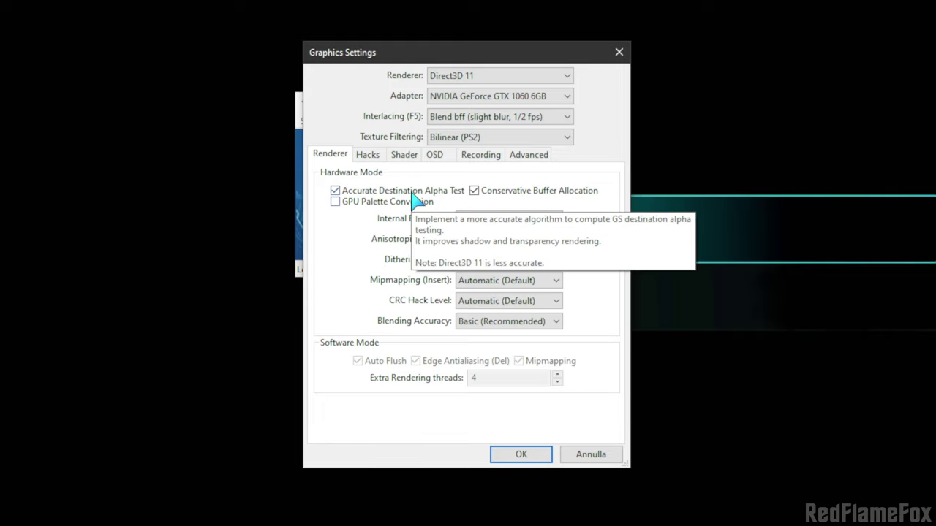
pyautogui.moveTo(517, 191)
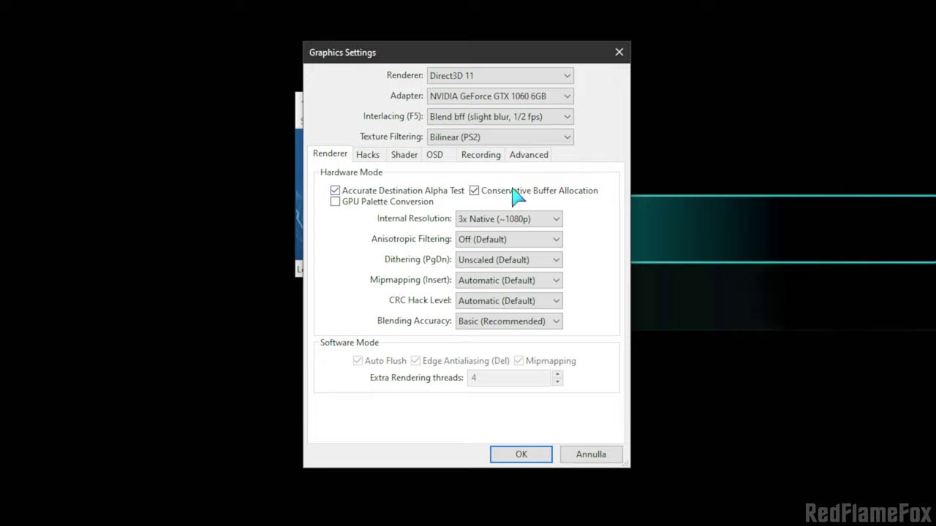
pyautogui.moveTo(371, 206)
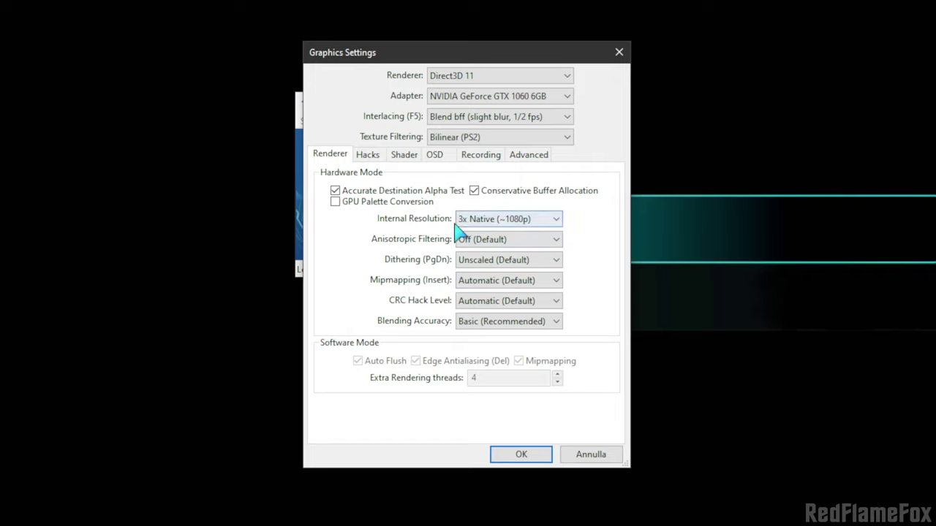
pyautogui.moveTo(441, 201)
# - Try the 2x Native (~720p) internal resolution, return it to 3x Native (~1080p), and review the higher resolutions
pyautogui.click(523, 219)
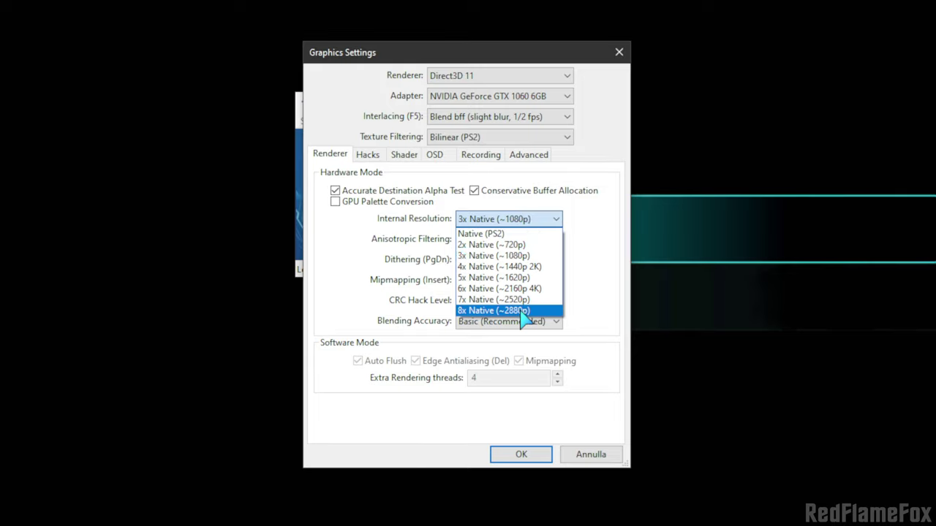
pyautogui.click(539, 257)
pyautogui.click(529, 219)
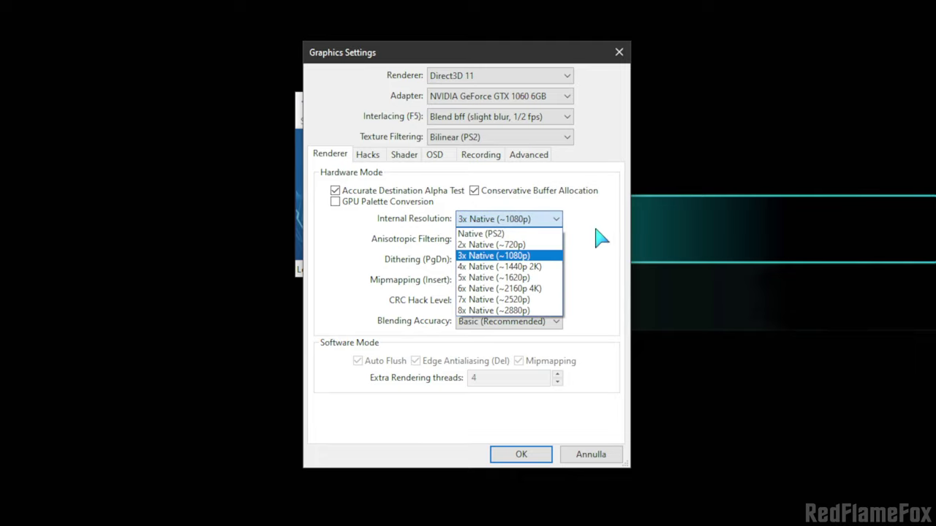
pyautogui.click(517, 244)
pyautogui.click(557, 221)
pyautogui.click(538, 256)
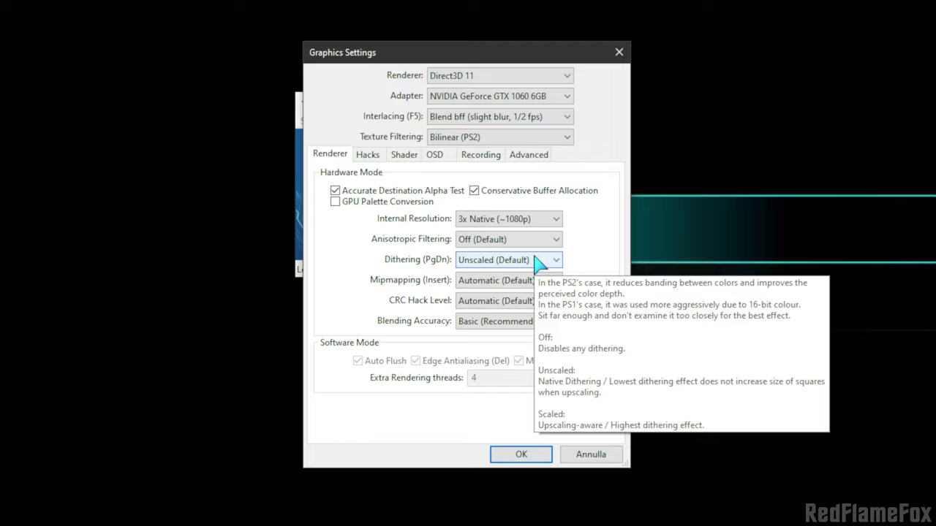
pyautogui.click(554, 221)
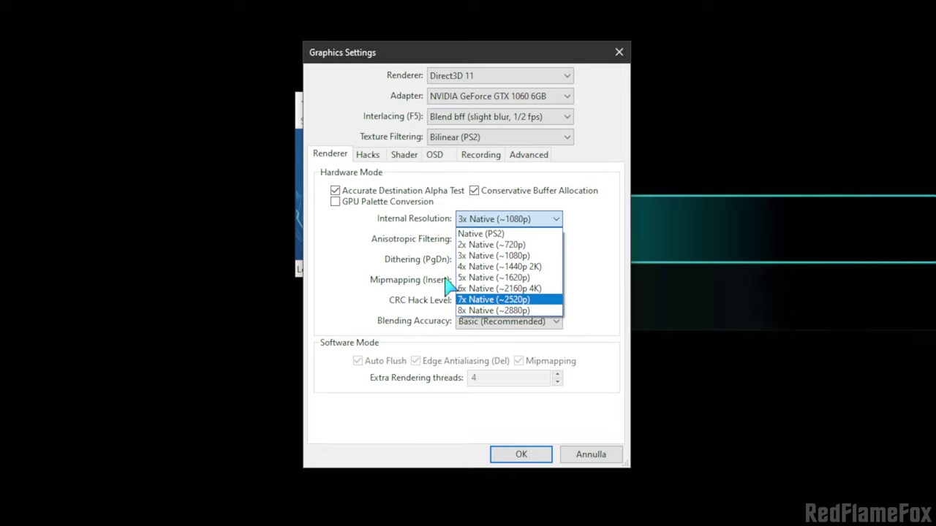
pyautogui.click(589, 237)
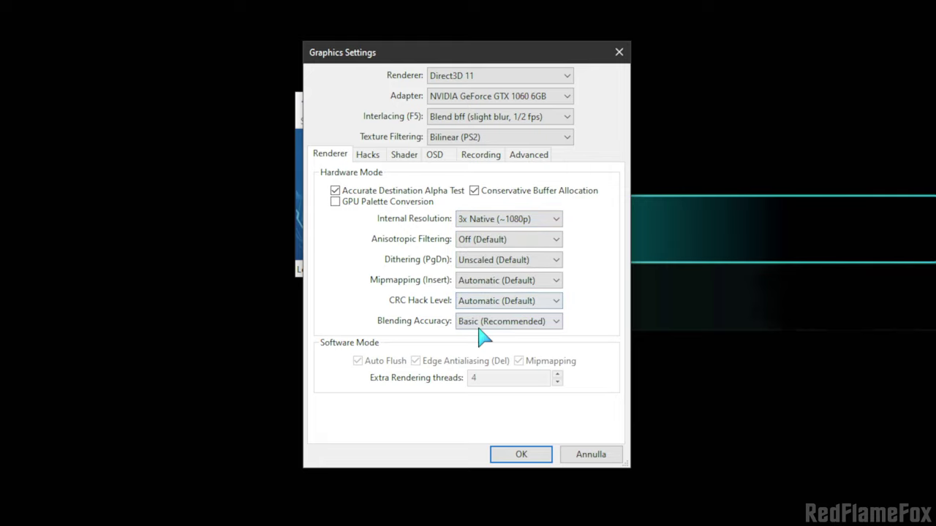
# - Examine the available anisotropic filtering levels, keeping the filtering off
pyautogui.click(538, 241)
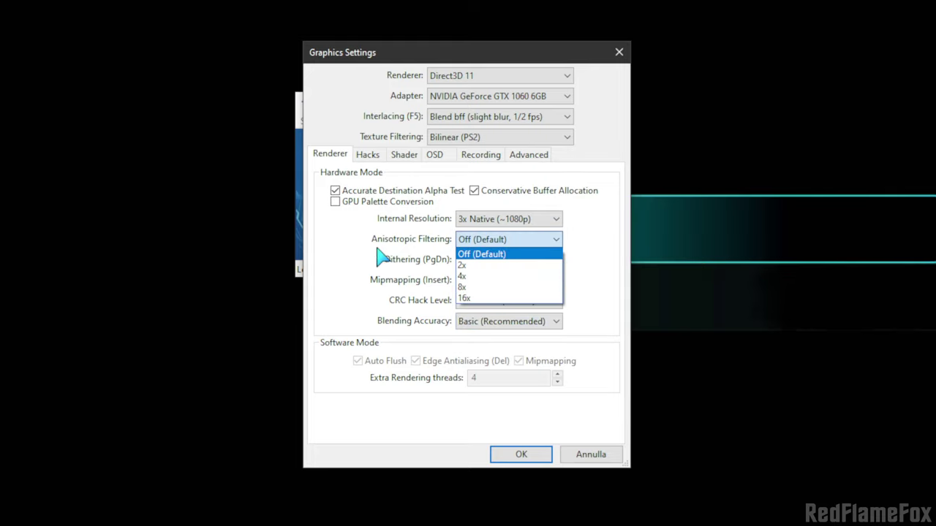
pyautogui.click(413, 260)
pyautogui.click(554, 242)
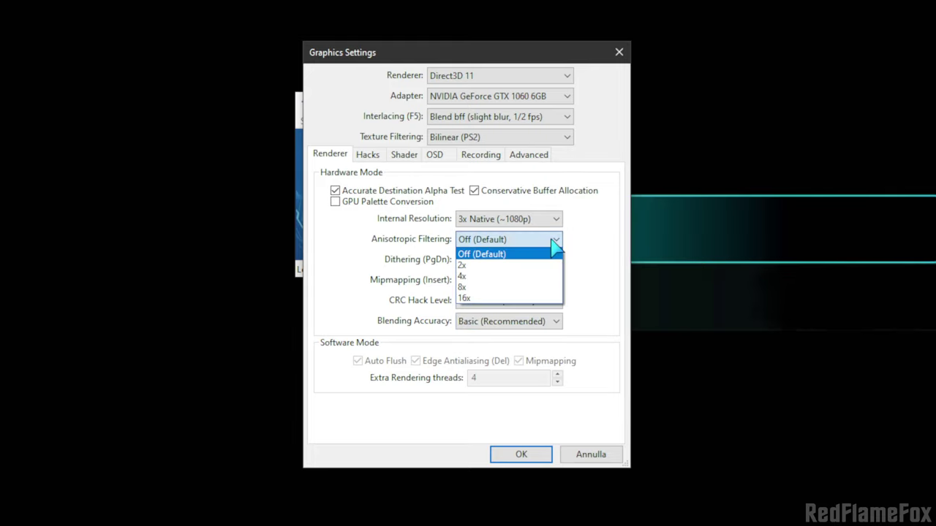
pyautogui.click(514, 242)
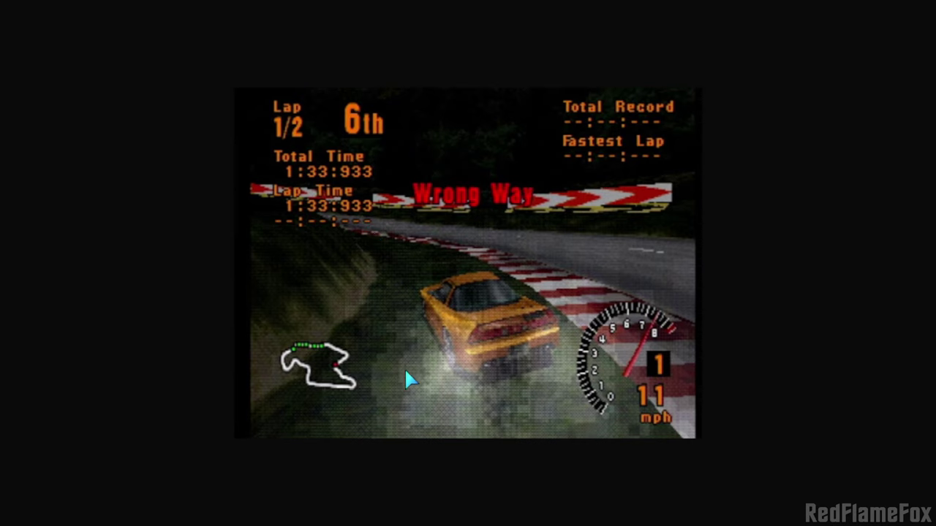
pyautogui.hotkey('ctrl', '+')
pyautogui.hotkey('ctrl', '+')
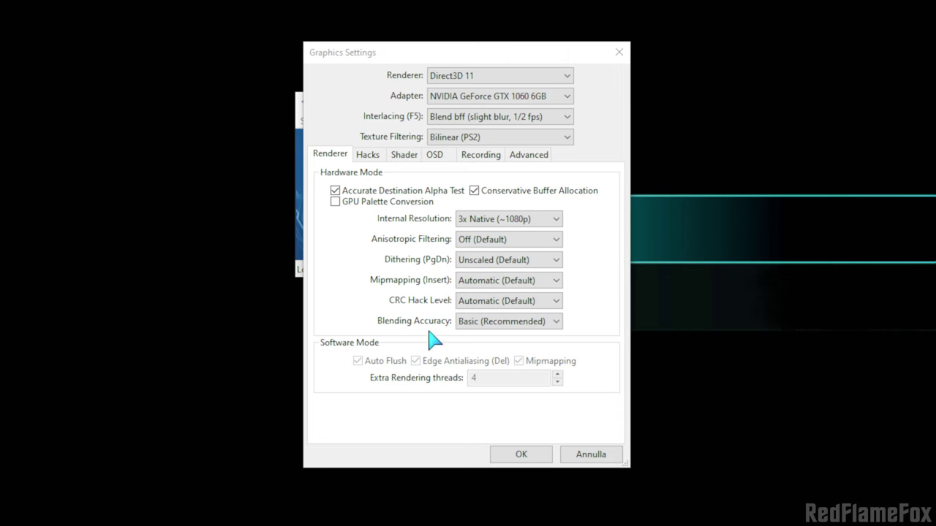
# - Examine the available dithering and mipmapping modes, keeping dithering at Unscaled (Default) and mipmapping at Automatic (Default)
pyautogui.moveTo(439, 262)
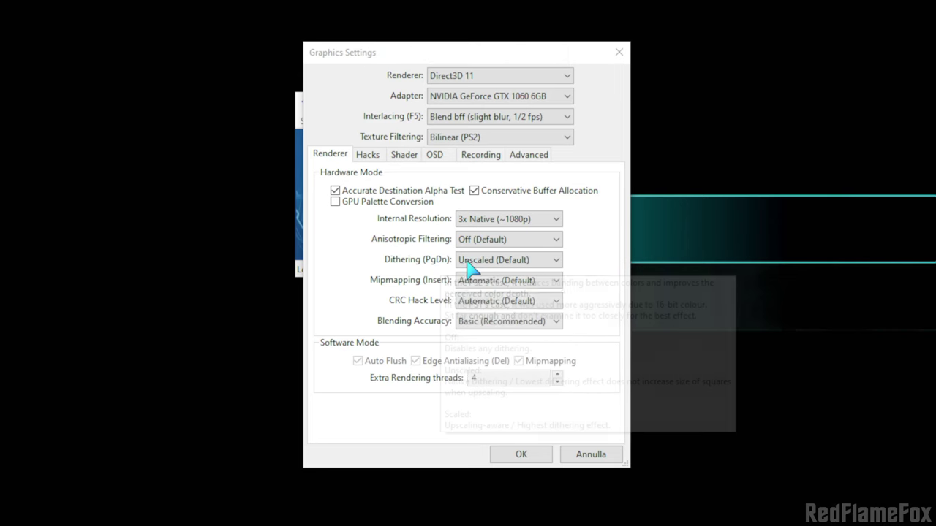
pyautogui.click(470, 265)
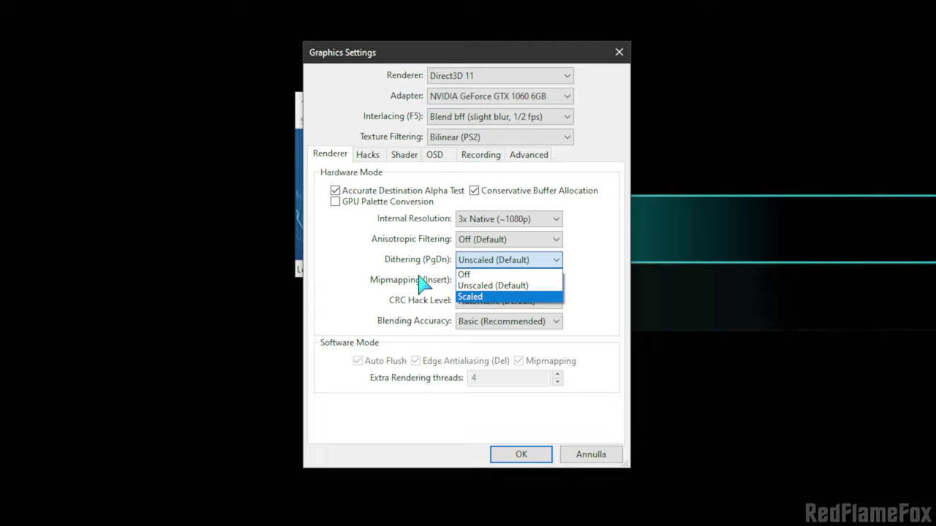
pyautogui.click(380, 274)
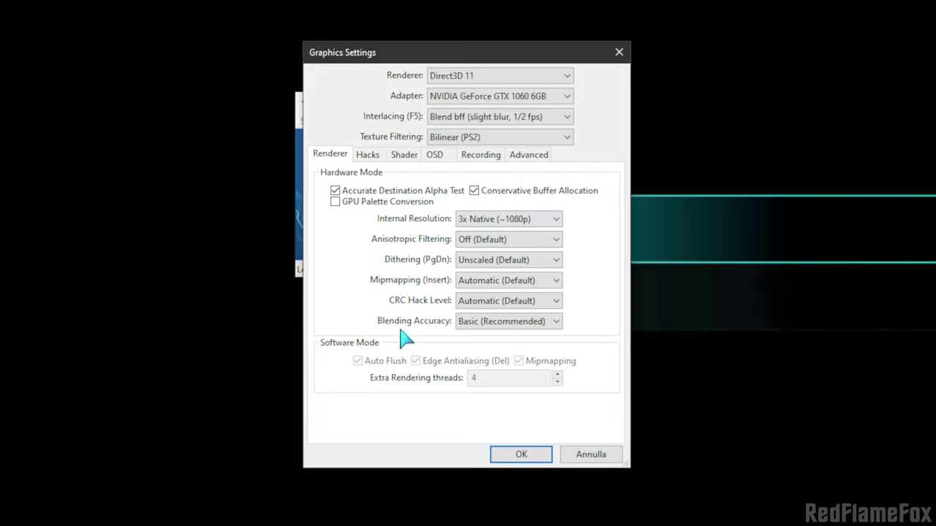
pyautogui.moveTo(475, 288)
pyautogui.click(486, 280)
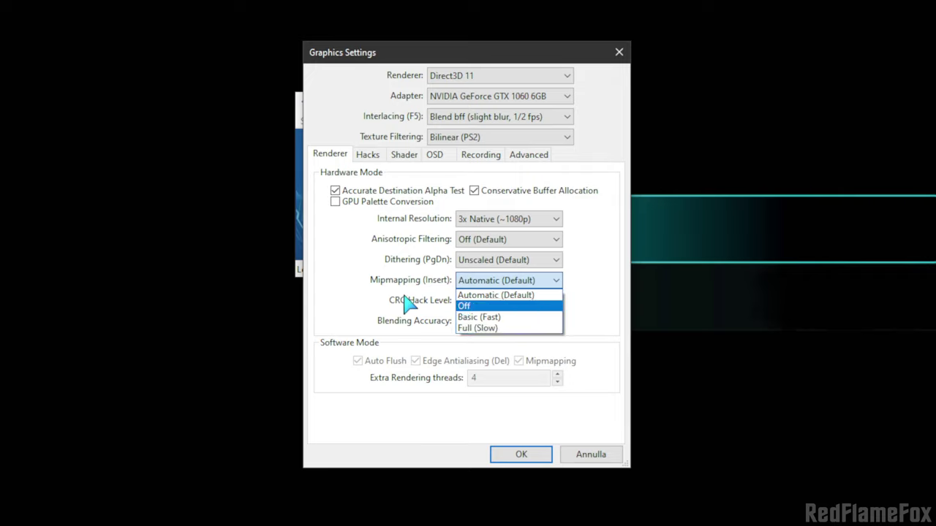
pyautogui.click(423, 288)
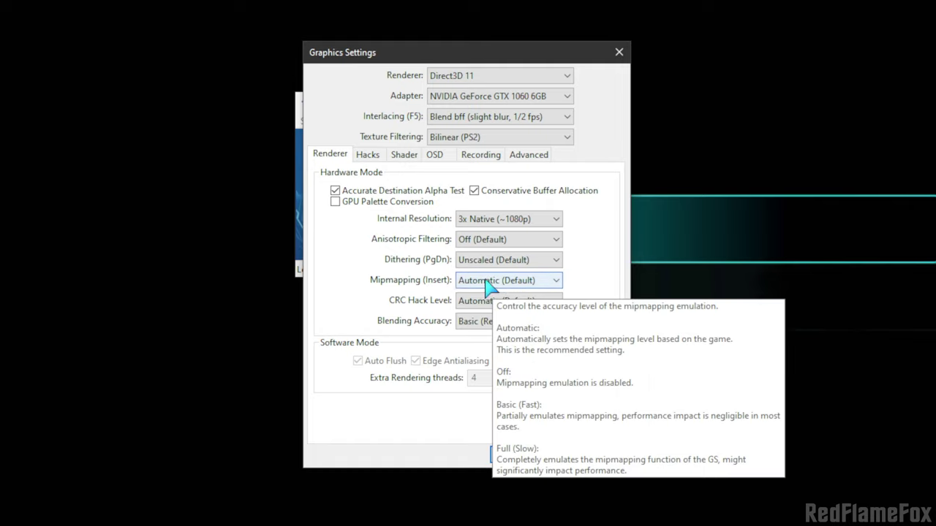
# - Examine the blending accuracy levels and their description, keeping Basic (Recommended)
pyautogui.click(491, 326)
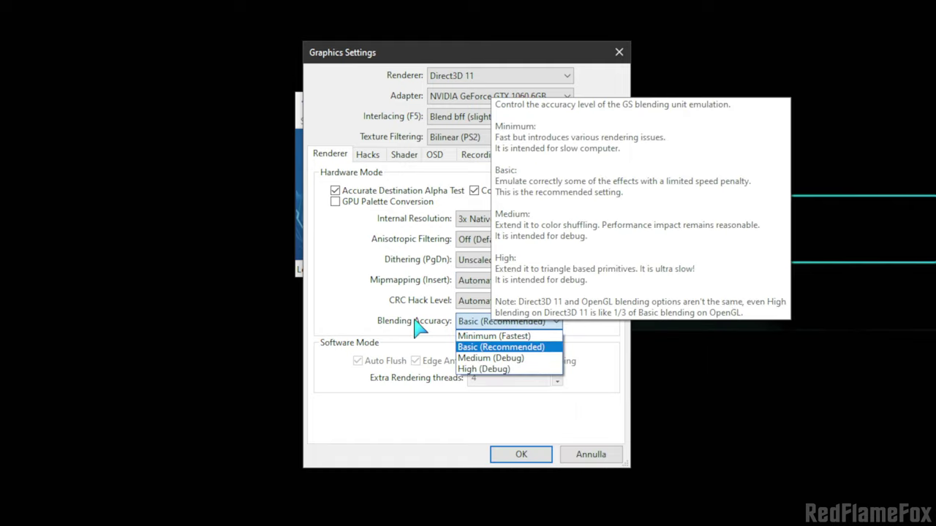
pyautogui.click(443, 322)
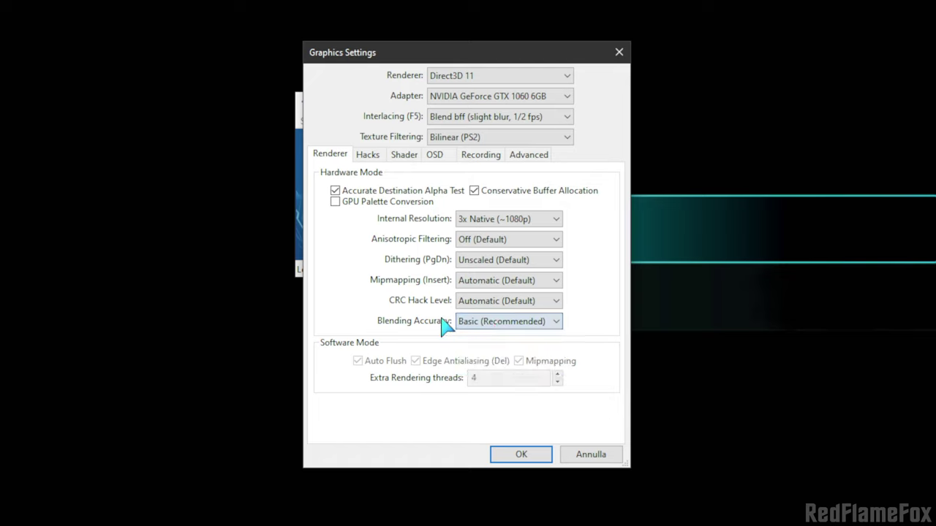
pyautogui.moveTo(441, 327)
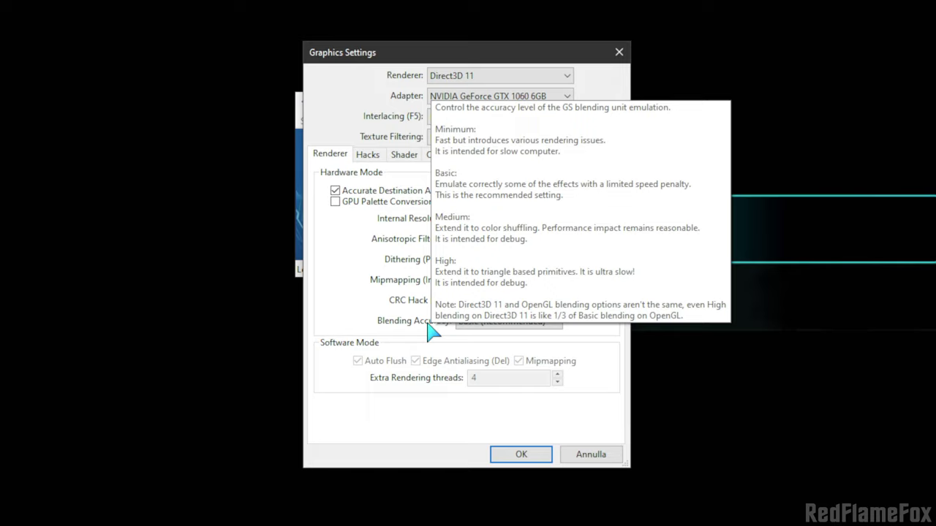
pyautogui.moveTo(421, 298)
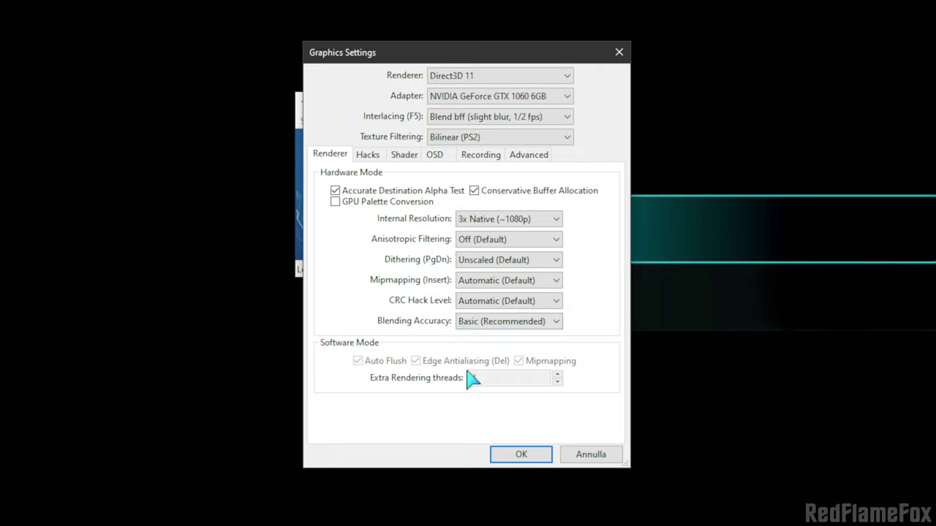
# - Enable HW Hacks in the graphics hacks settings and try the Auto Flush hack, switching it off again
pyautogui.click(371, 156)
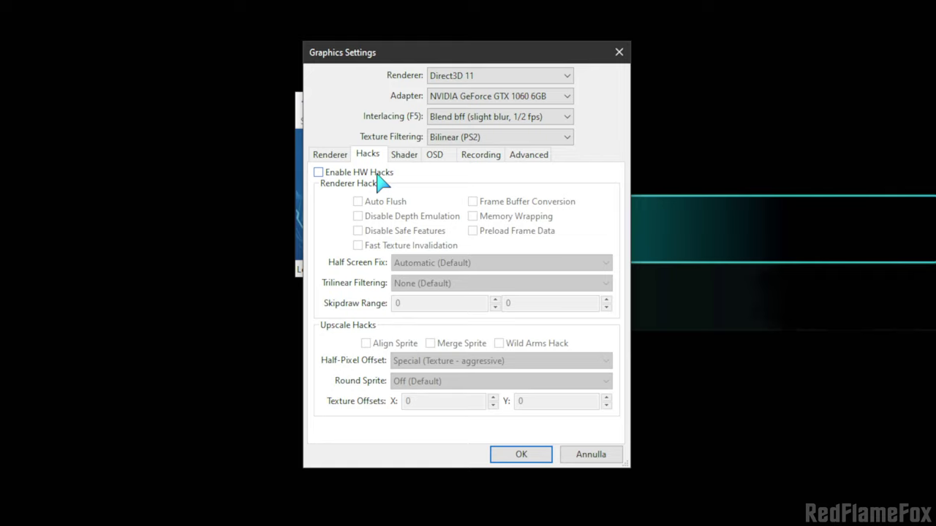
pyautogui.click(377, 174)
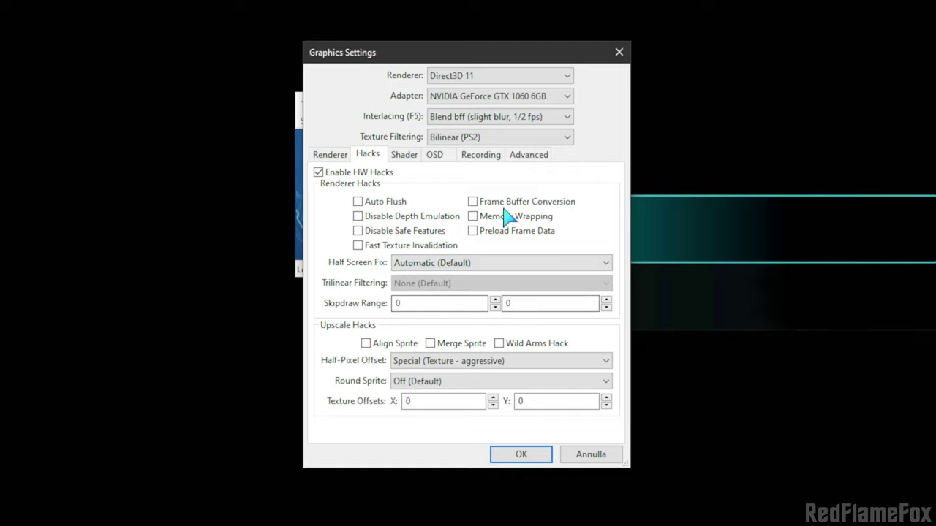
pyautogui.click(377, 203)
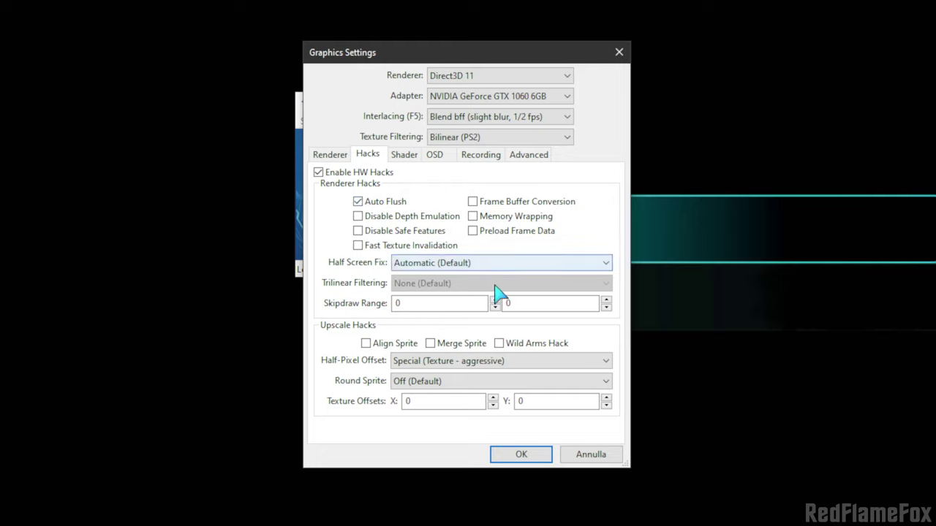
pyautogui.moveTo(439, 257)
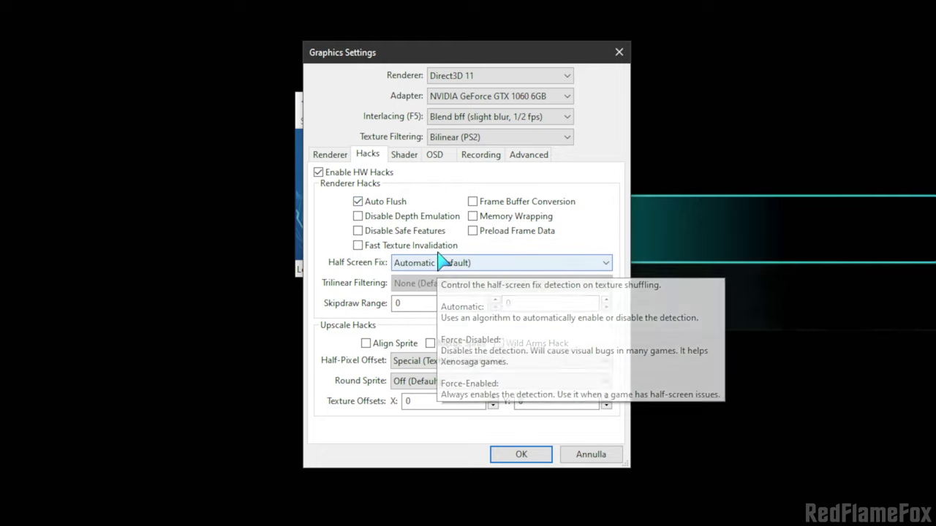
pyautogui.click(395, 202)
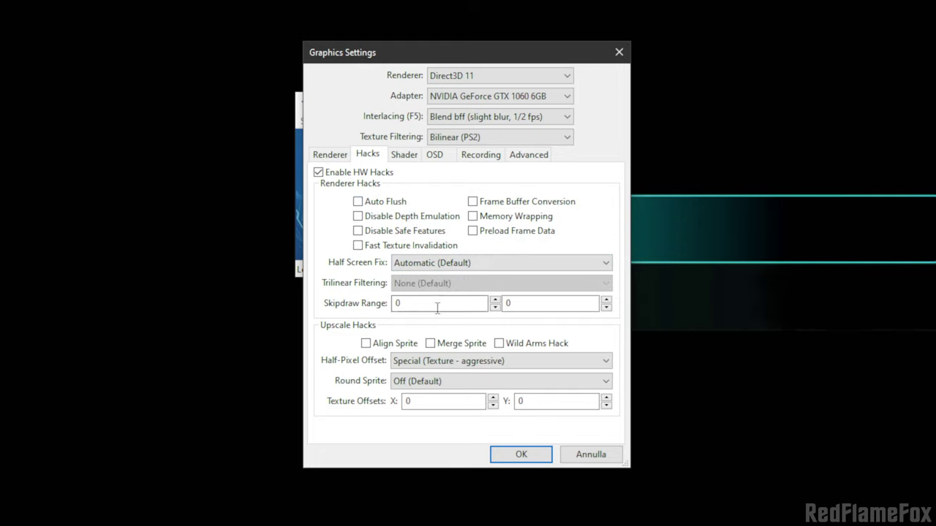
pyautogui.moveTo(437, 307)
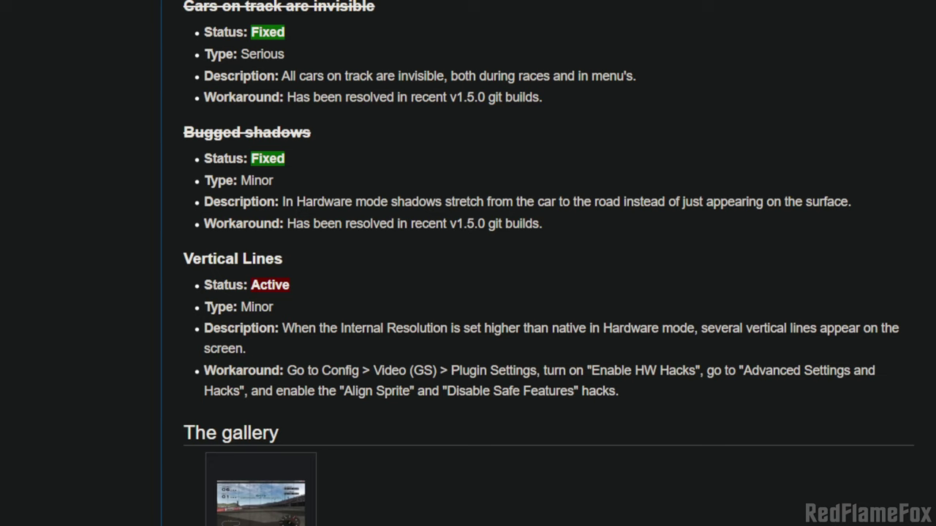
# - Switch to the R: Racing Evolution page of the PCSX2 Wiki and read the Vertical Lines issue with its workaround
pyautogui.scroll(15, 541, 361)
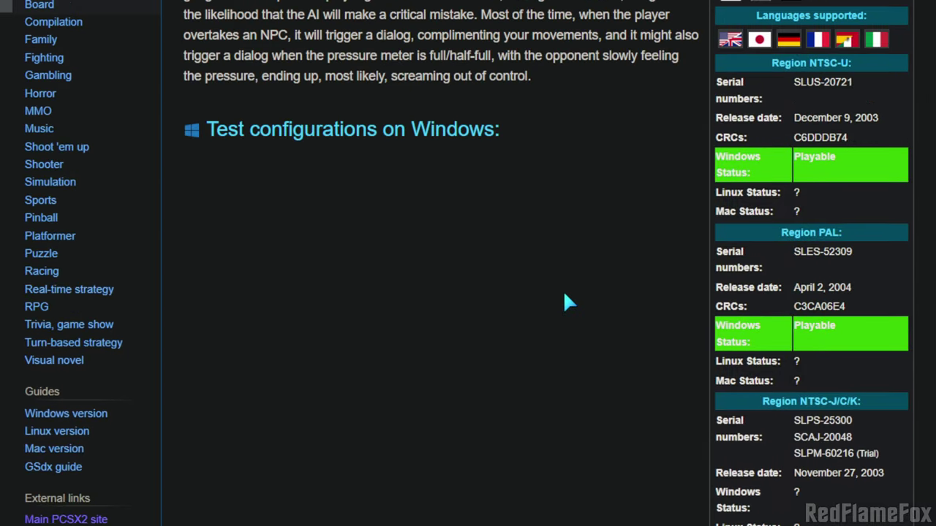
pyautogui.scroll(5, 563, 296)
pyautogui.scroll(4, 564, 296)
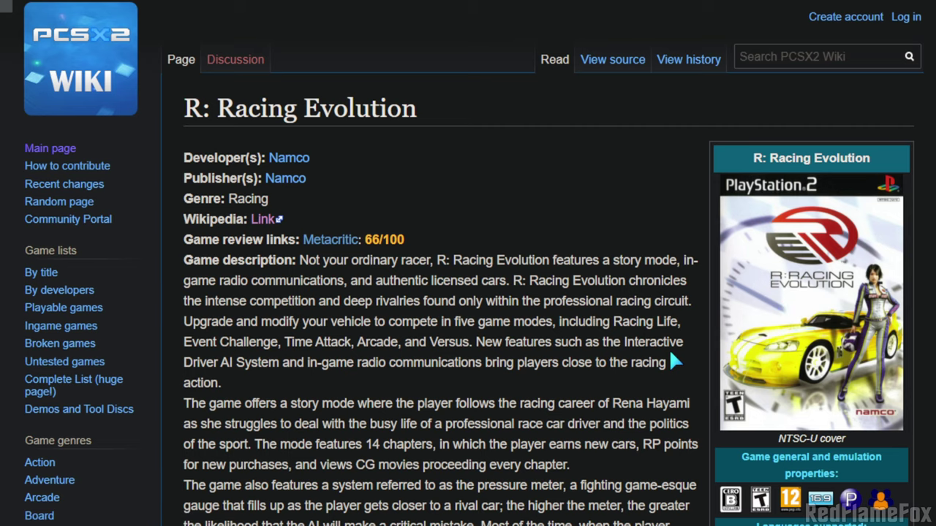
pyautogui.scroll(-20, 669, 355)
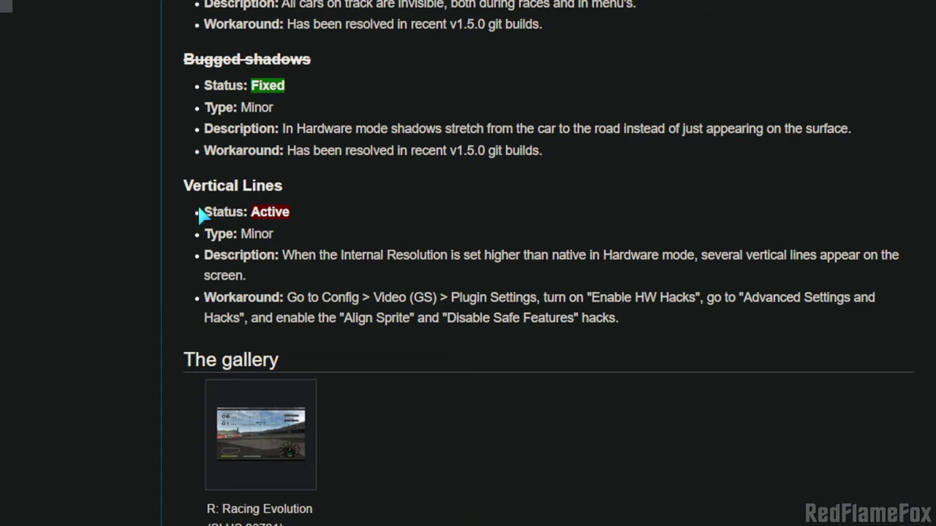
pyautogui.tripleClick(300, 184)
pyautogui.click(321, 185)
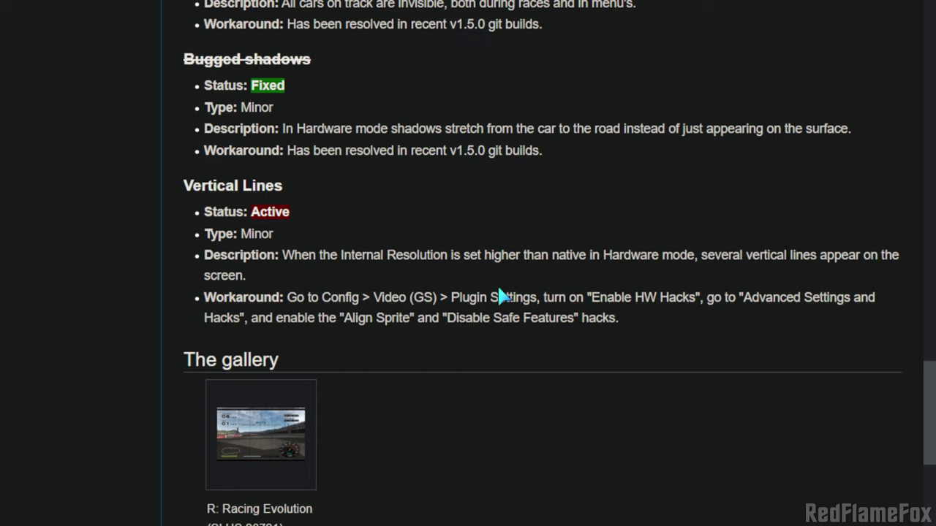
pyautogui.moveTo(590, 298); pyautogui.dragTo(241, 319)
pyautogui.click(248, 326)
pyautogui.moveTo(342, 317); pyautogui.dragTo(411, 320)
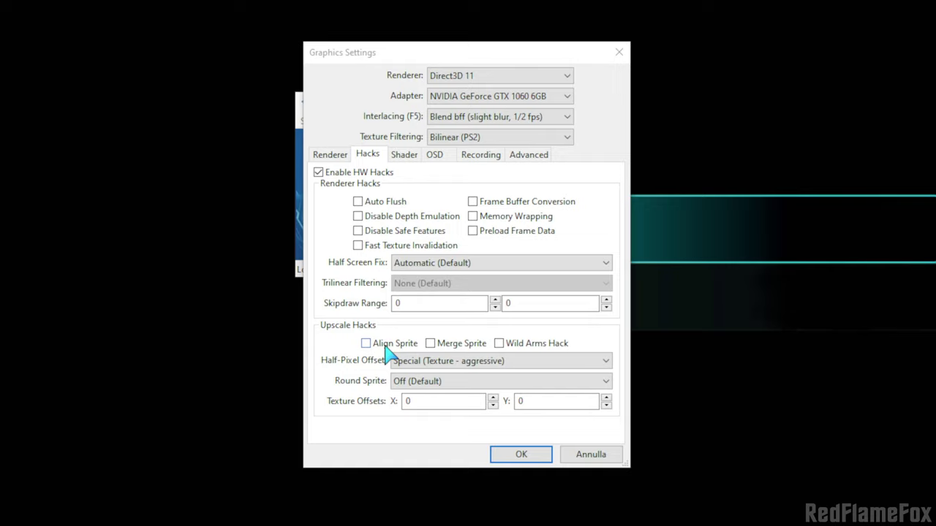
# - Switch back to the emulator's graphics settings, try the Align Sprite hack, clear it, and leave HW Hacks disabled
pyautogui.click(382, 349)
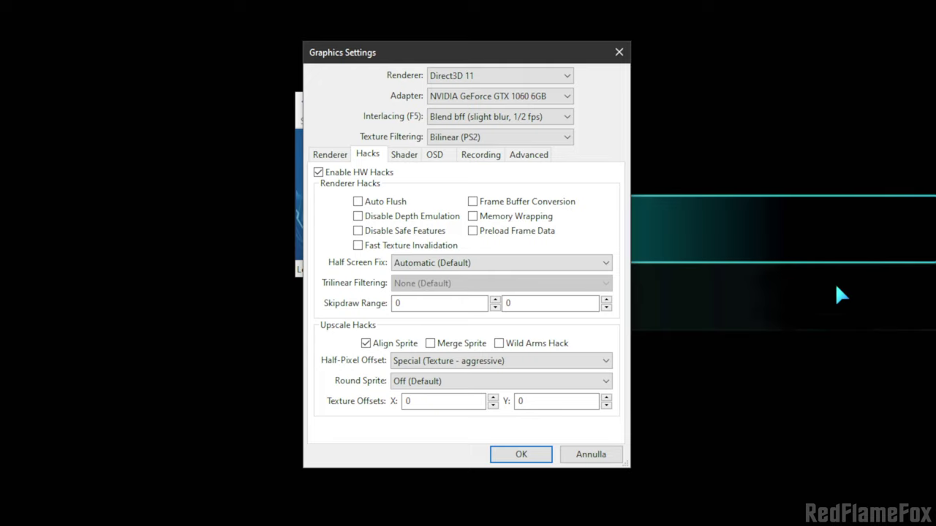
pyautogui.click(367, 344)
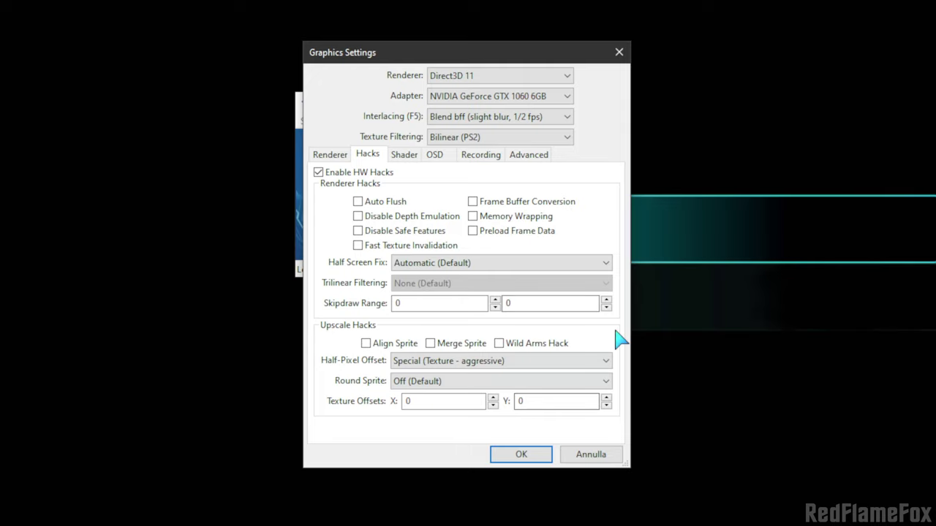
pyautogui.click(362, 174)
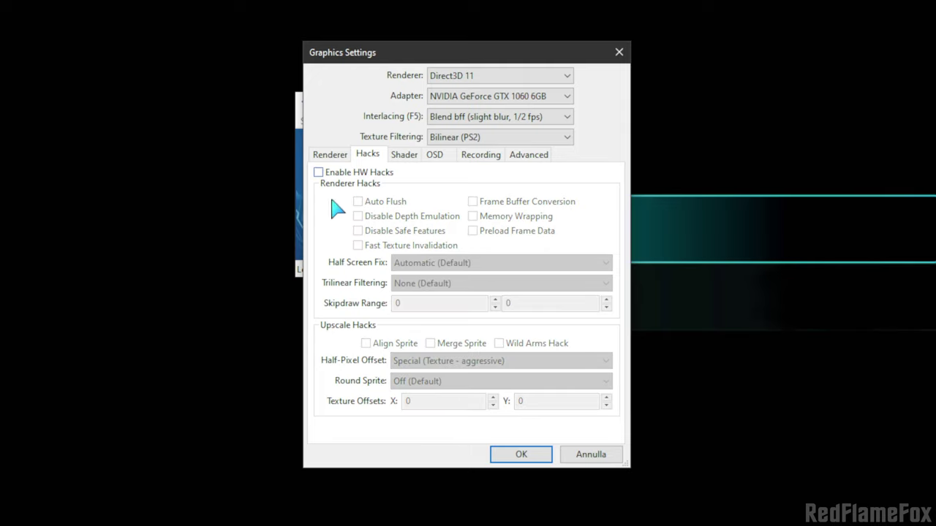
pyautogui.click(377, 173)
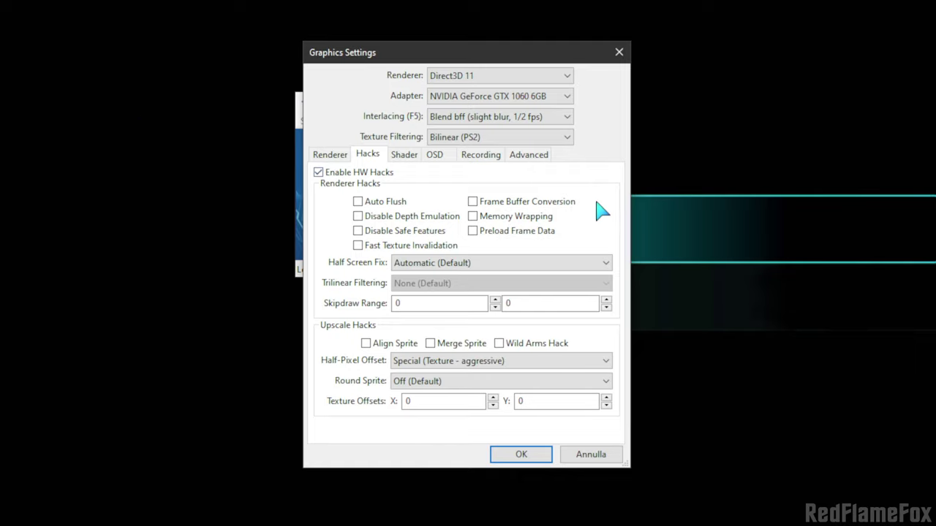
pyautogui.click(337, 177)
# - Open the shader settings and examine the available TV shader filters, keeping None
pyautogui.click(405, 155)
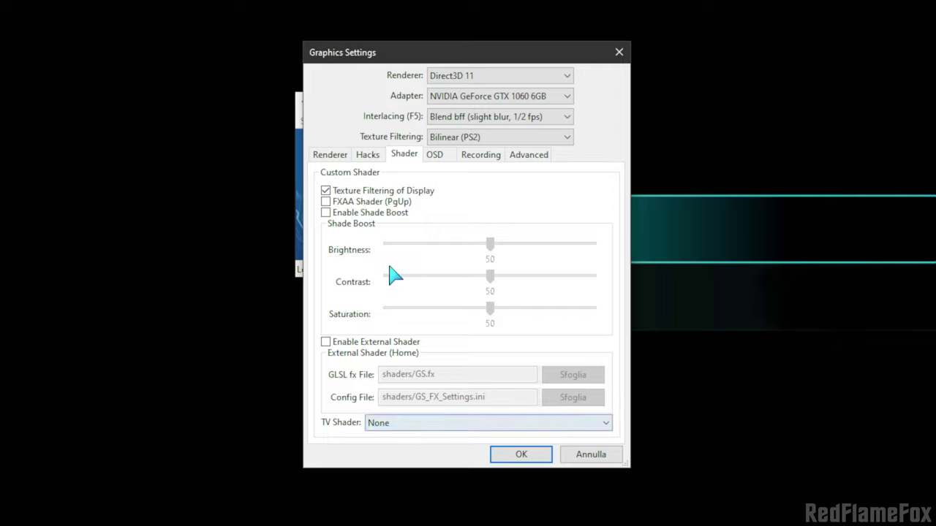
pyautogui.click(427, 427)
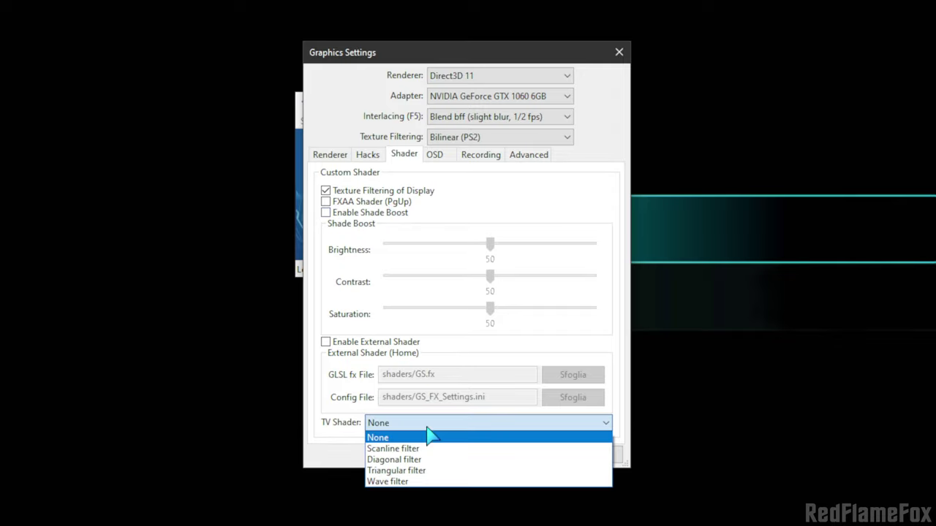
pyautogui.click(428, 380)
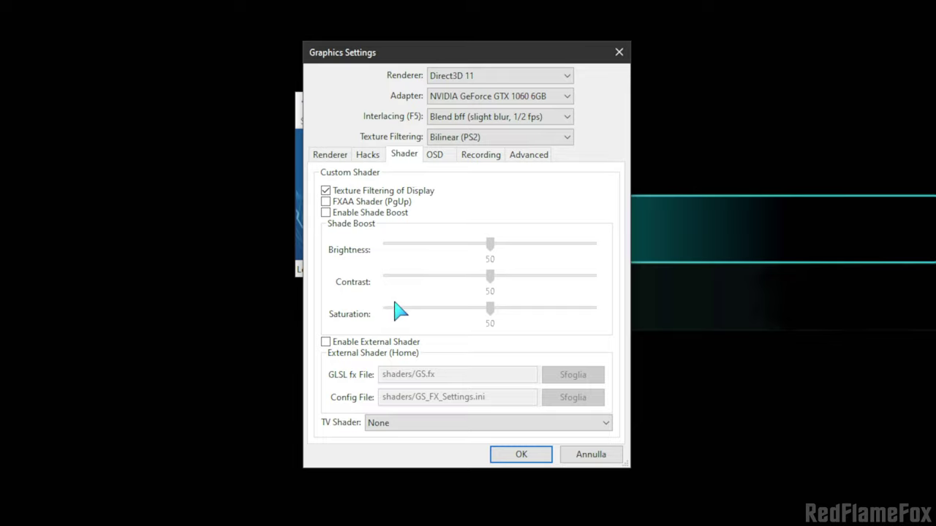
# - Turn off Texture Filtering of Display, and try Shade Boost before disabling it again
pyautogui.click(415, 192)
pyautogui.click(390, 213)
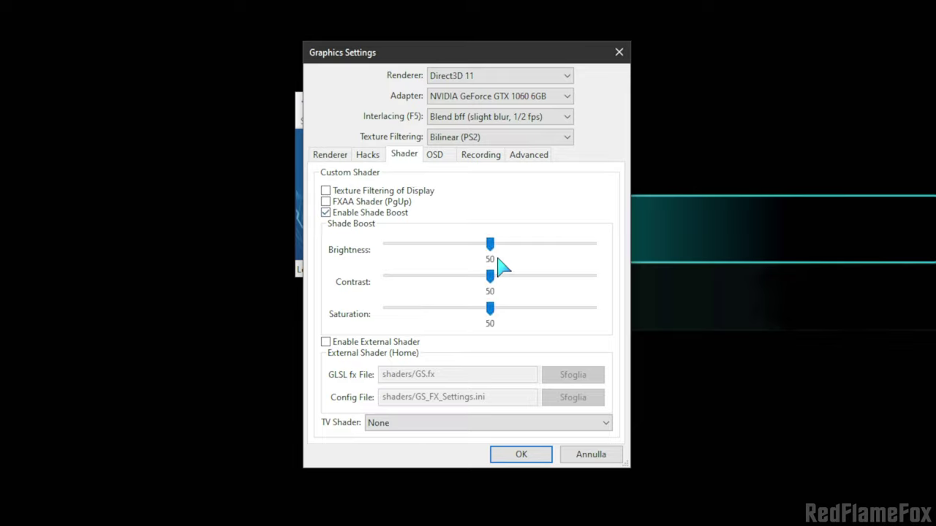
pyautogui.moveTo(501, 266)
pyautogui.mouseDown()
pyautogui.moveTo(521, 256)
pyautogui.moveTo(491, 275)
pyautogui.mouseUp()
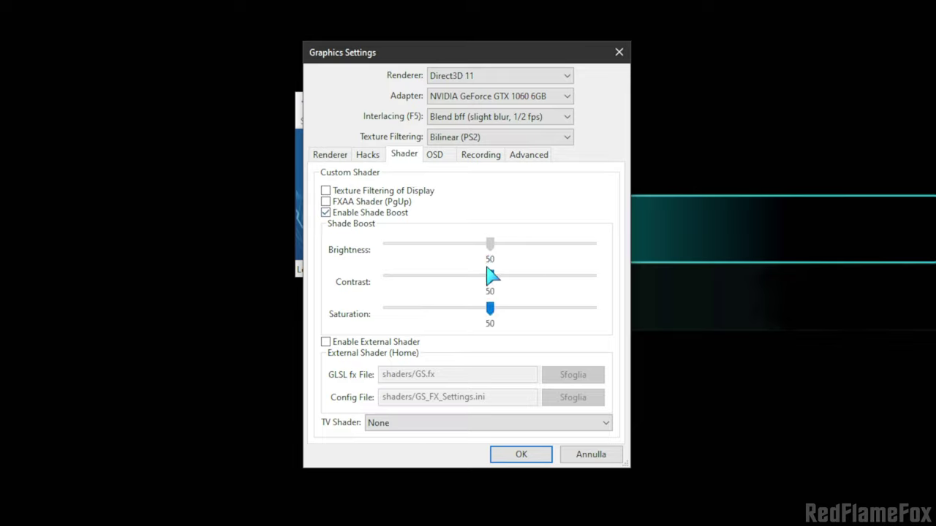
pyautogui.click(375, 213)
# - Review the TV shader filter choices once more, leaving the shader at None
pyautogui.click(413, 424)
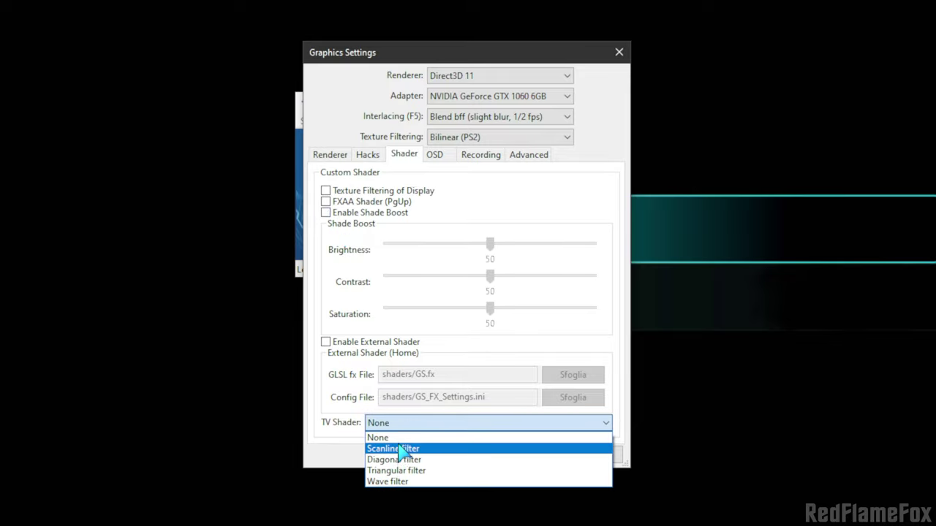
pyautogui.click(378, 379)
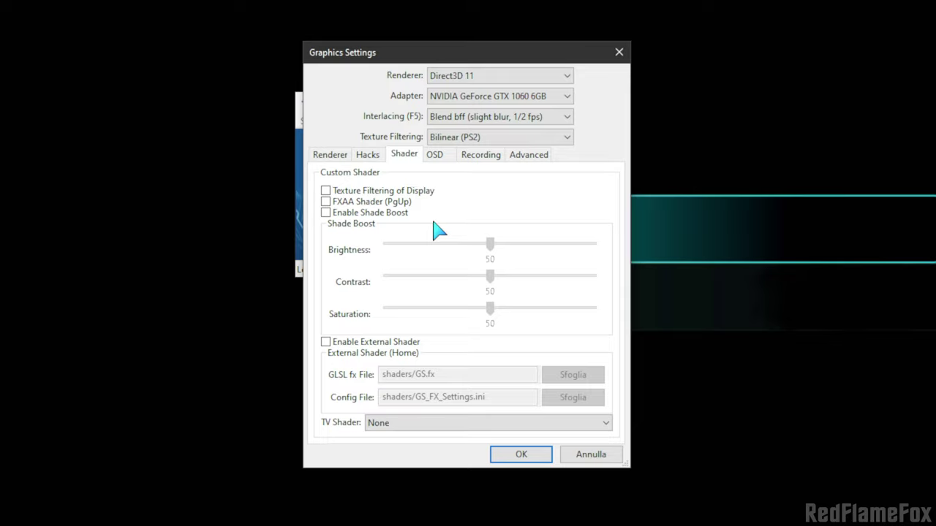
# - Open the OSD settings, try the on-screen log and disable it again, and enable the monitor
pyautogui.click(437, 155)
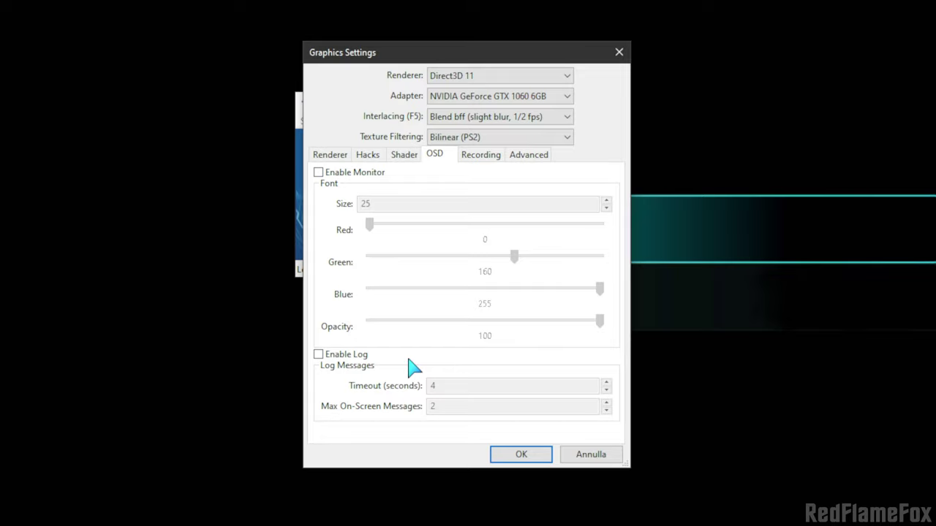
pyautogui.click(350, 355)
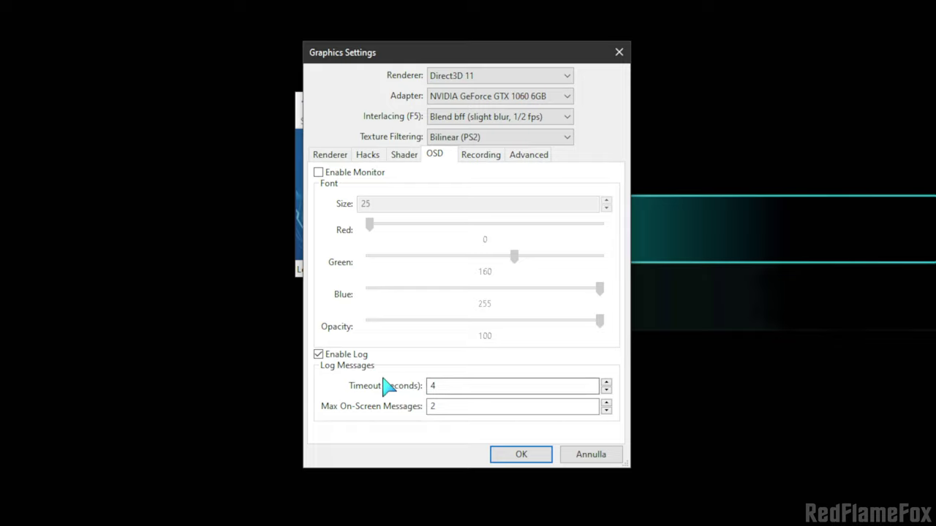
pyautogui.click(349, 356)
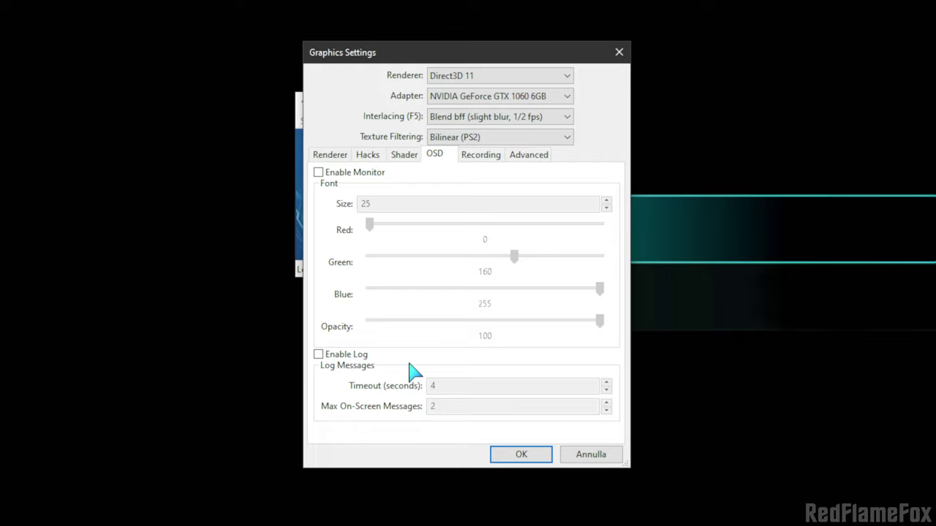
pyautogui.click(366, 176)
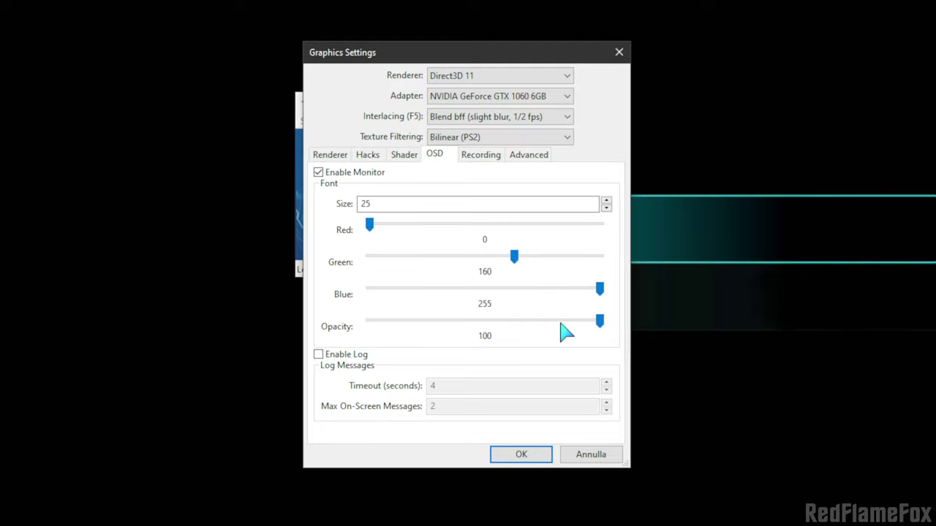
# - Disable the on-screen monitor, and review the Recording and Advanced graphics settings
pyautogui.click(378, 174)
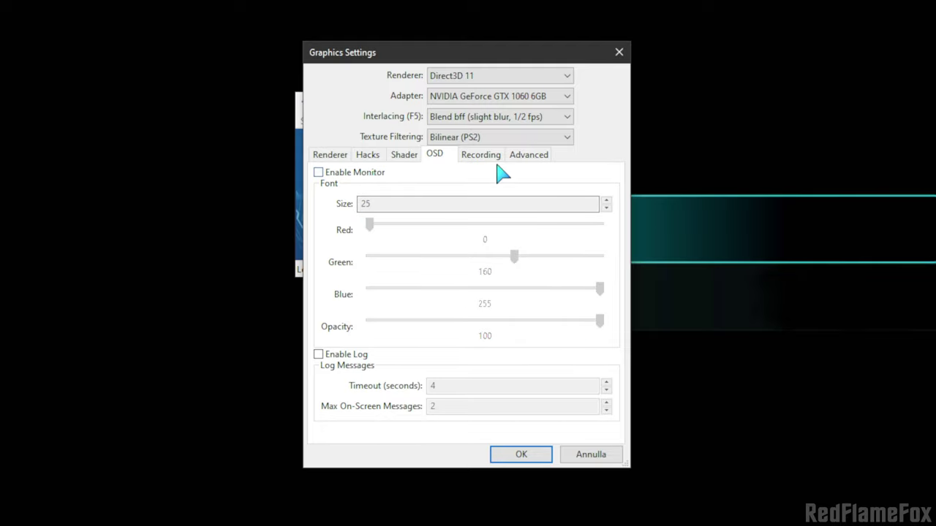
pyautogui.click(485, 156)
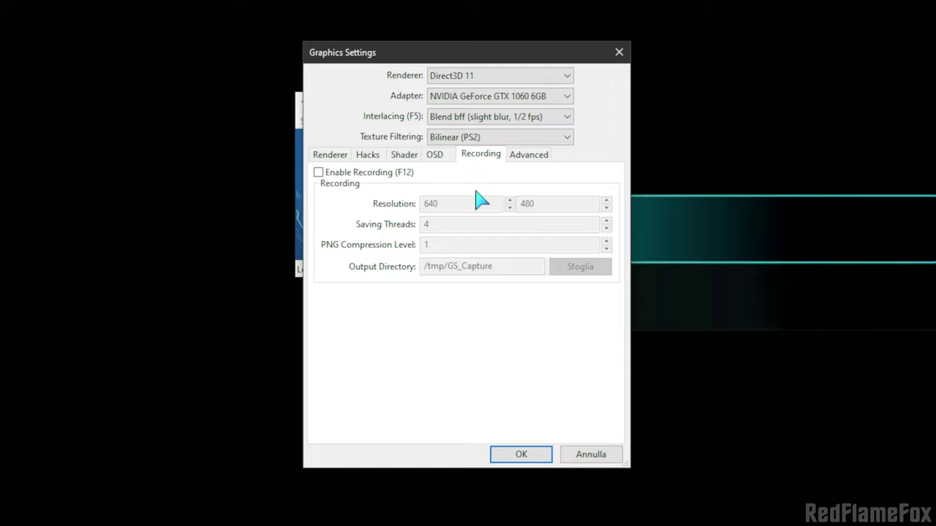
pyautogui.click(534, 157)
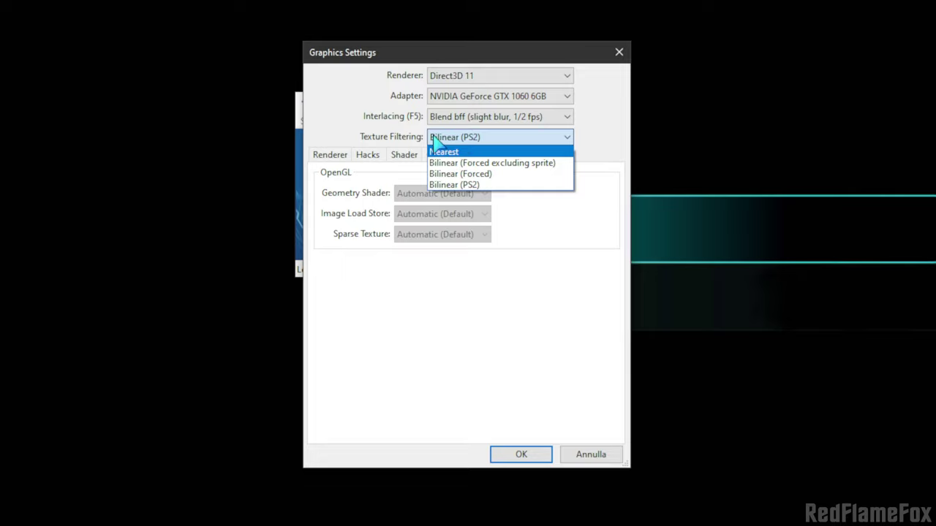
# - Review the Texture Filtering choices, keeping Bilinear (PS2), and accept the graphics settings
pyautogui.click(353, 133)
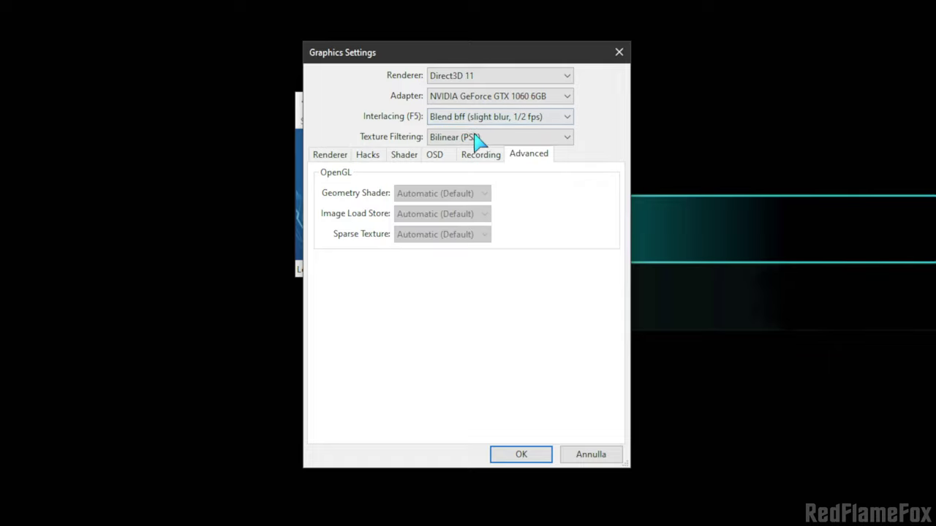
pyautogui.click(473, 138)
pyautogui.click(378, 137)
pyautogui.click(532, 454)
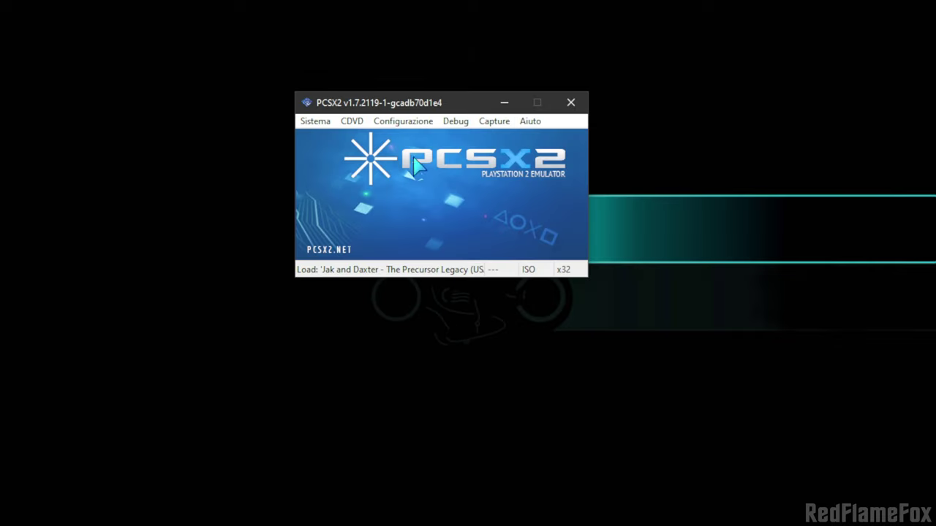
# - Open the audio settings and examine the output module and interpolation choices, keeping XAudio 2 and Catmull-Rom
pyautogui.click(417, 123)
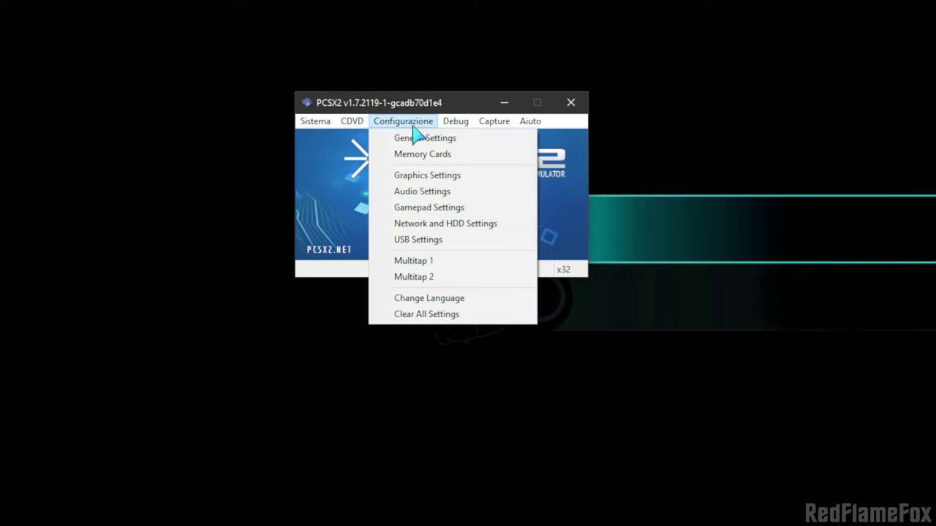
pyautogui.click(476, 194)
pyautogui.moveTo(441, 155); pyautogui.dragTo(461, 140)
pyautogui.click(603, 185)
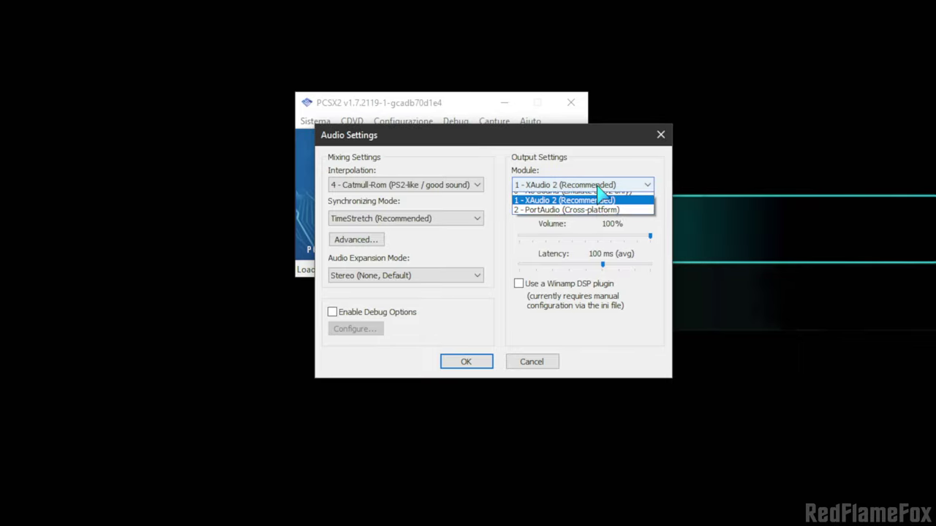
pyautogui.click(475, 185)
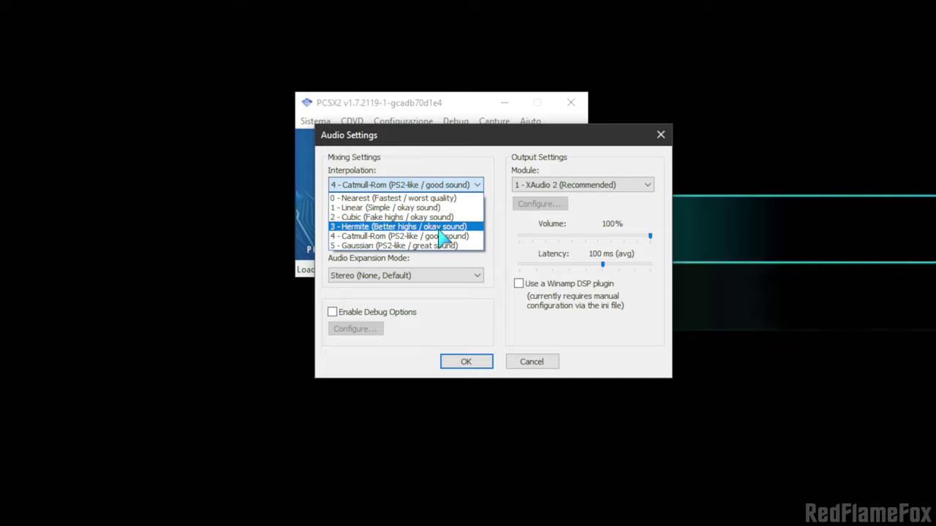
pyautogui.click(442, 185)
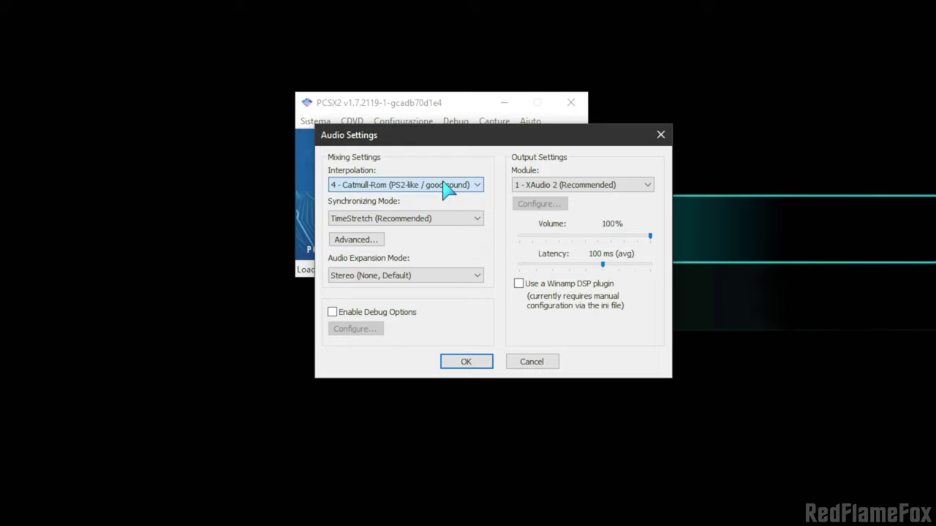
# - Examine the synchronizing modes, keeping TimeStretch, and view its advanced time-stretching options without changing them
pyautogui.click(462, 218)
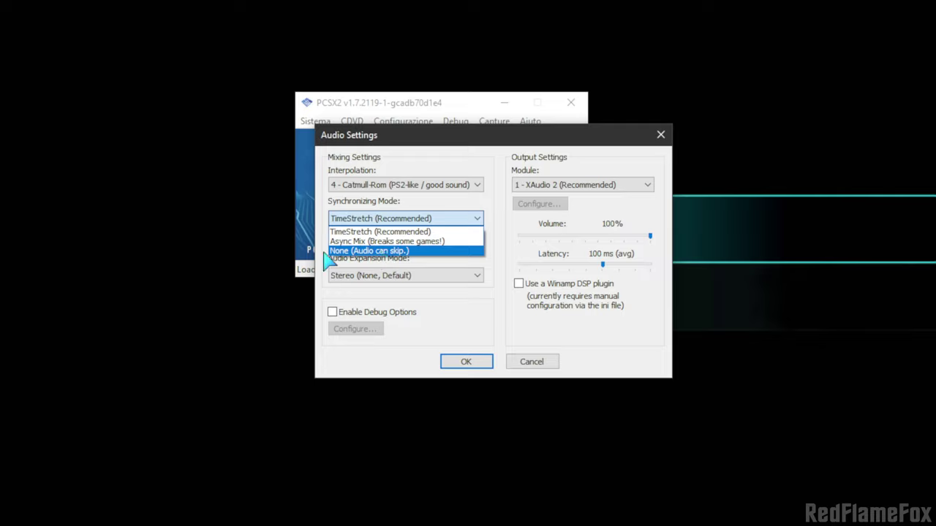
pyautogui.click(476, 228)
pyautogui.click(376, 241)
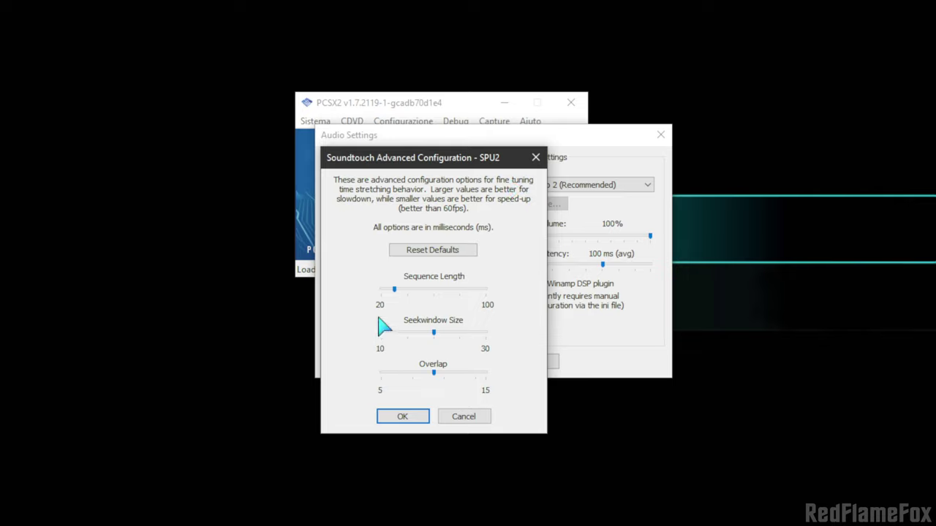
pyautogui.click(536, 157)
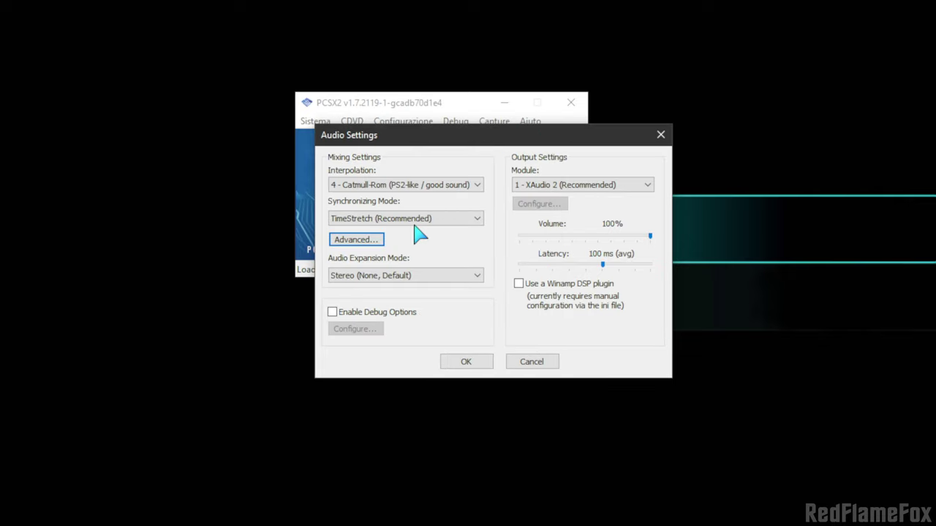
# - Review the audio expansion and output module choices, keeping Stereo and XAudio 2, and accept the audio settings
pyautogui.click(403, 275)
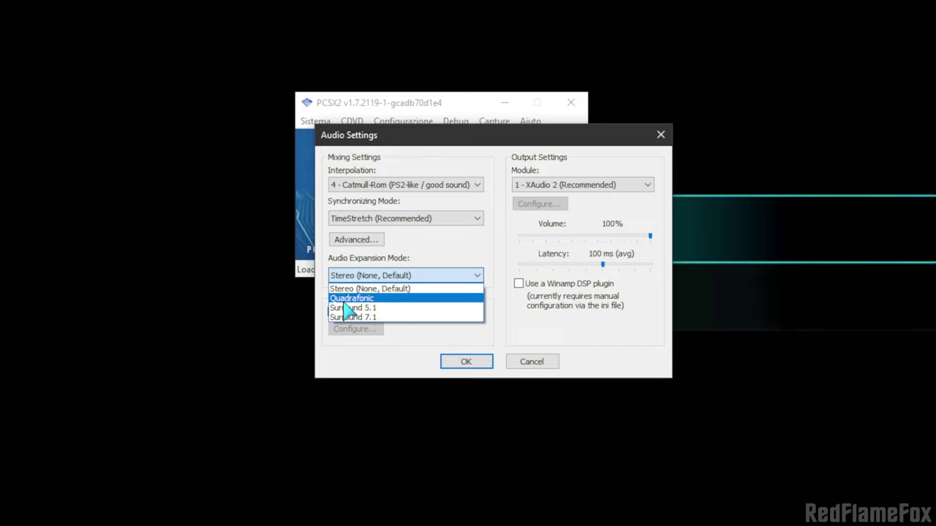
pyautogui.click(434, 275)
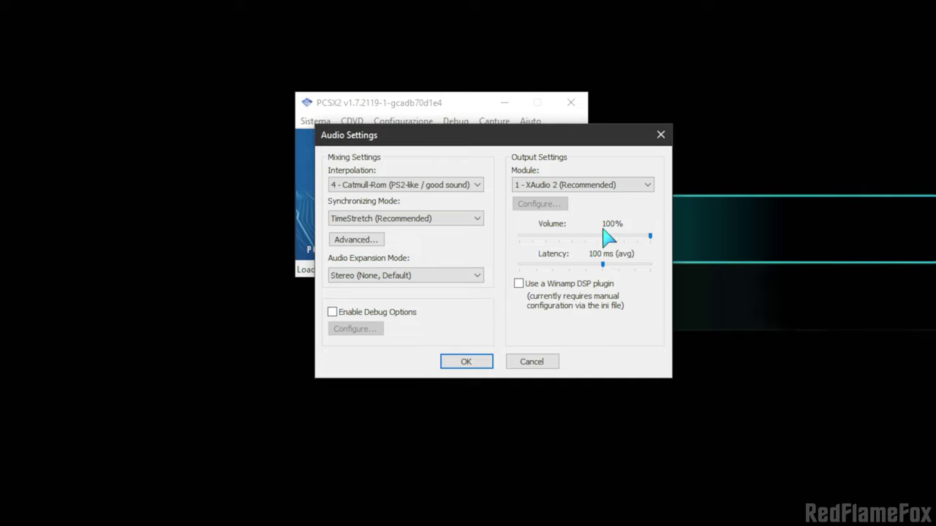
pyautogui.click(447, 279)
pyautogui.click(443, 277)
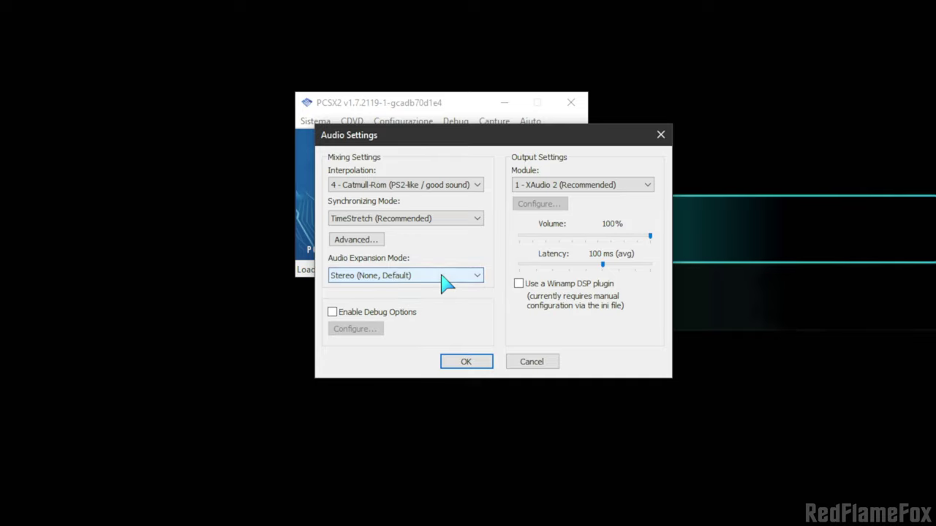
pyautogui.click(583, 187)
pyautogui.click(518, 179)
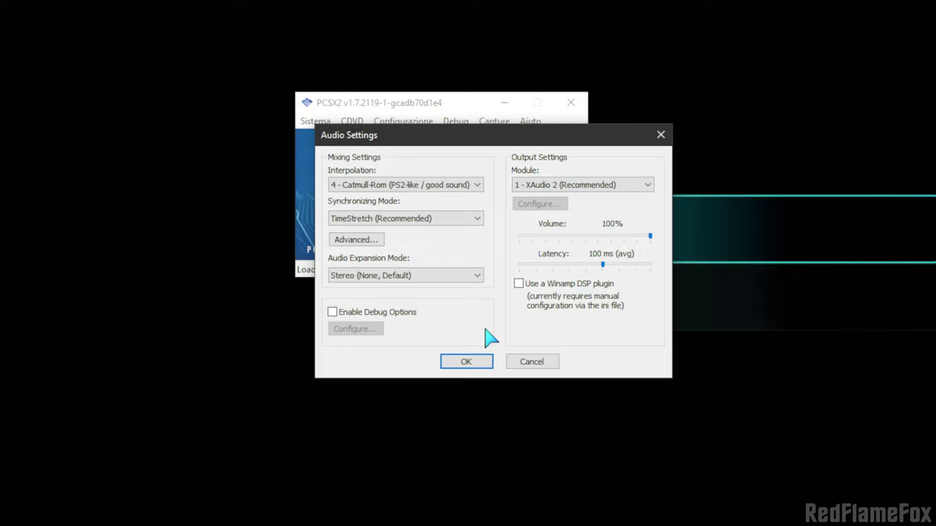
pyautogui.click(471, 362)
# - Open the gamepad settings and examine the DirectInput and XInput game device options
pyautogui.click(413, 122)
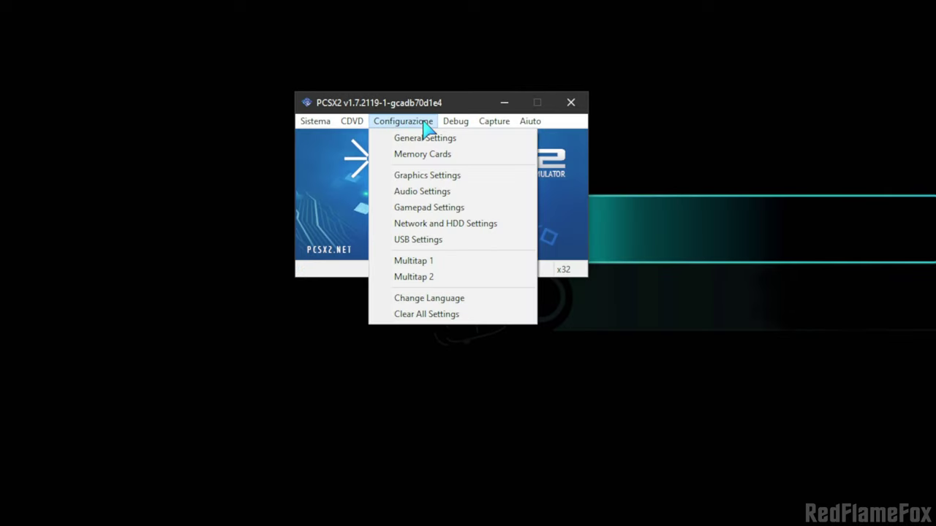
pyautogui.click(431, 210)
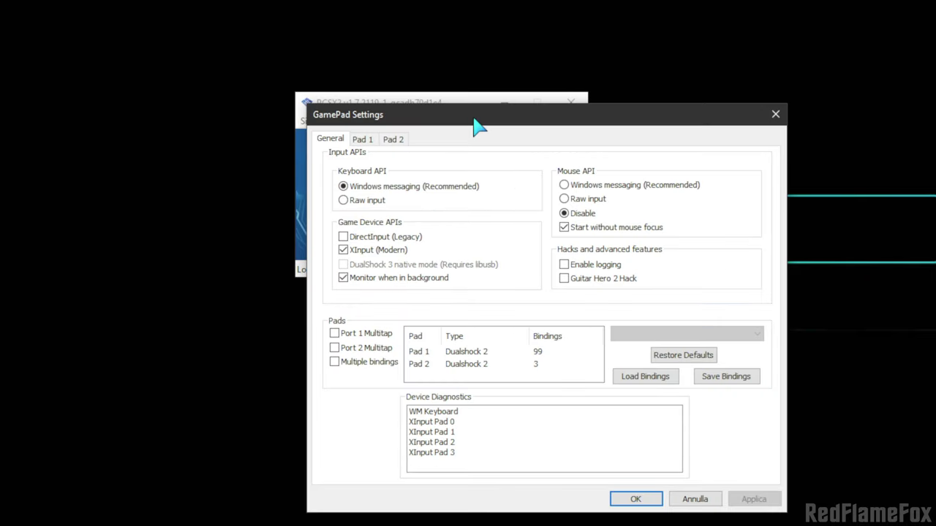
pyautogui.moveTo(474, 120); pyautogui.dragTo(464, 63)
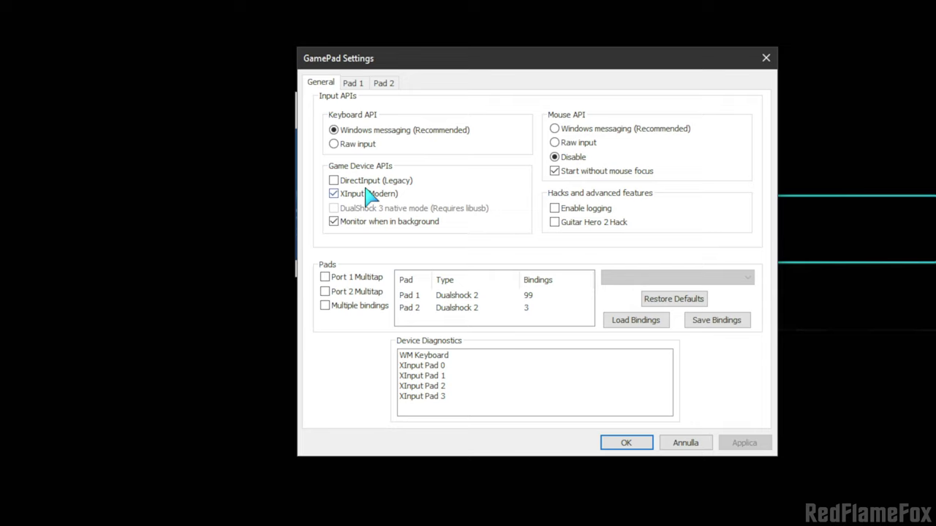
pyautogui.moveTo(360, 199)
pyautogui.moveTo(395, 188)
# - Try Port 1 Multitap, inspect the expanded pad list, disable the option again and cancel the gamepad settings
pyautogui.click(373, 282)
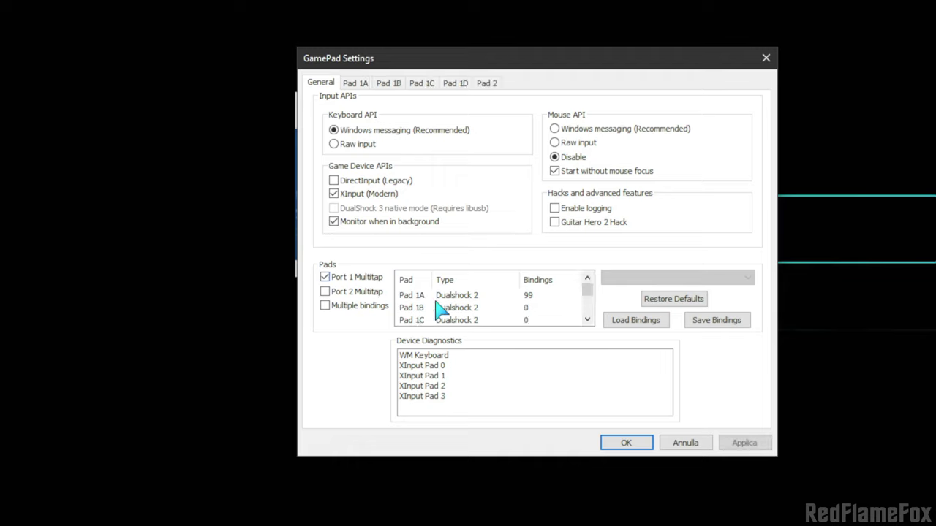
pyautogui.scroll(1, 511, 319)
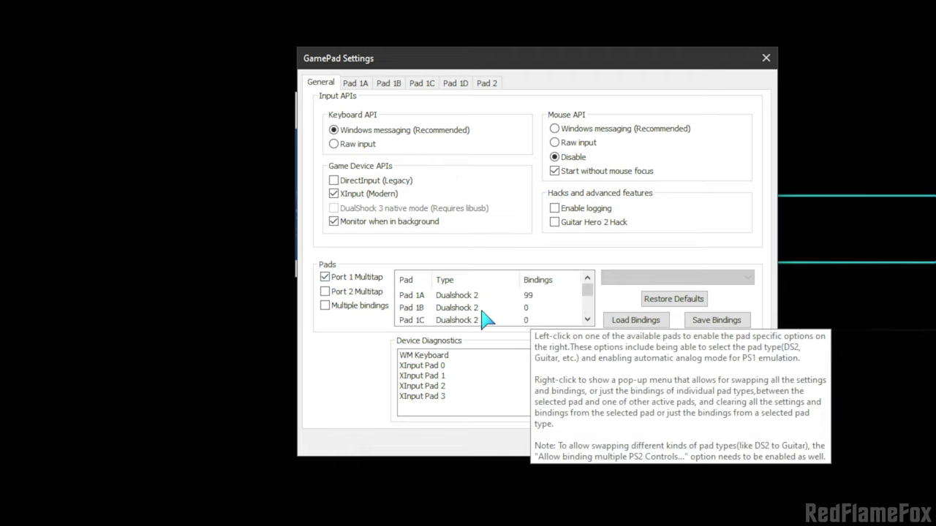
pyautogui.click(324, 278)
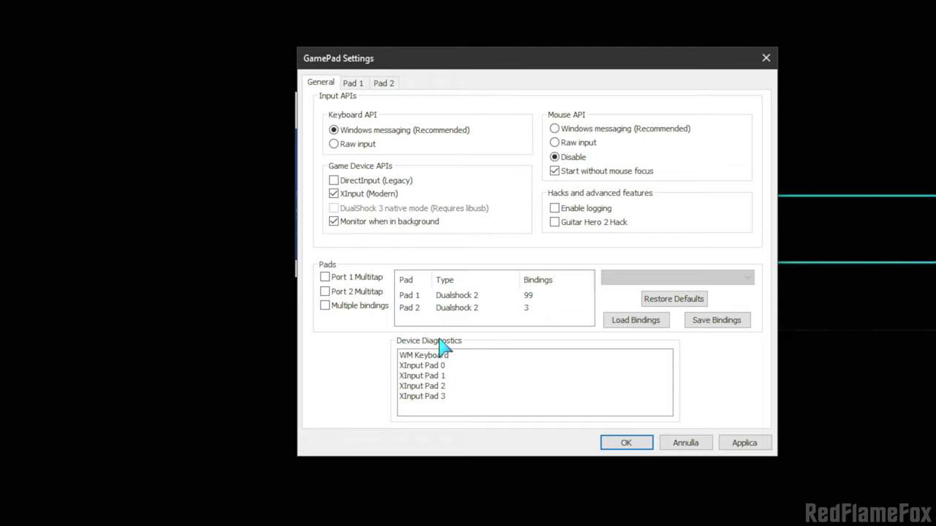
pyautogui.click(684, 443)
# - Reopen the gamepad settings, enable Port 1 Multitap and accept the change
pyautogui.click(416, 121)
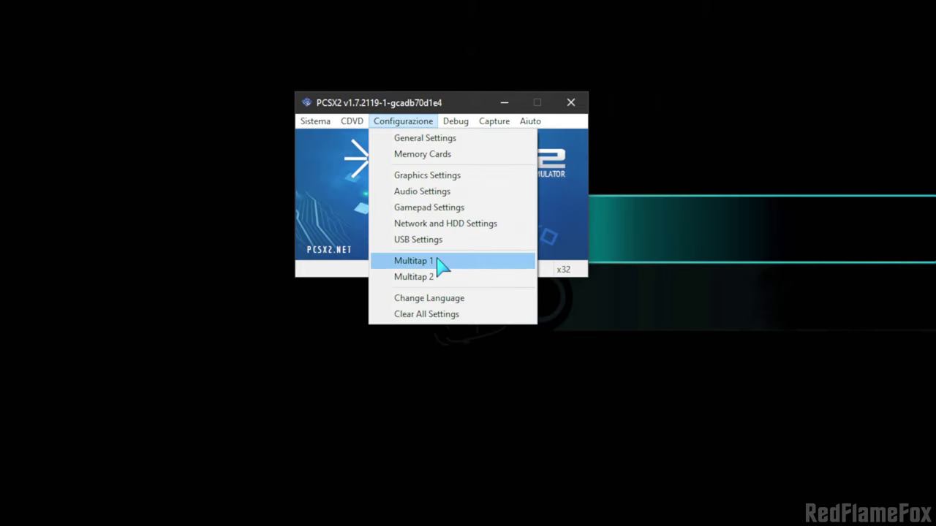
pyautogui.click(437, 209)
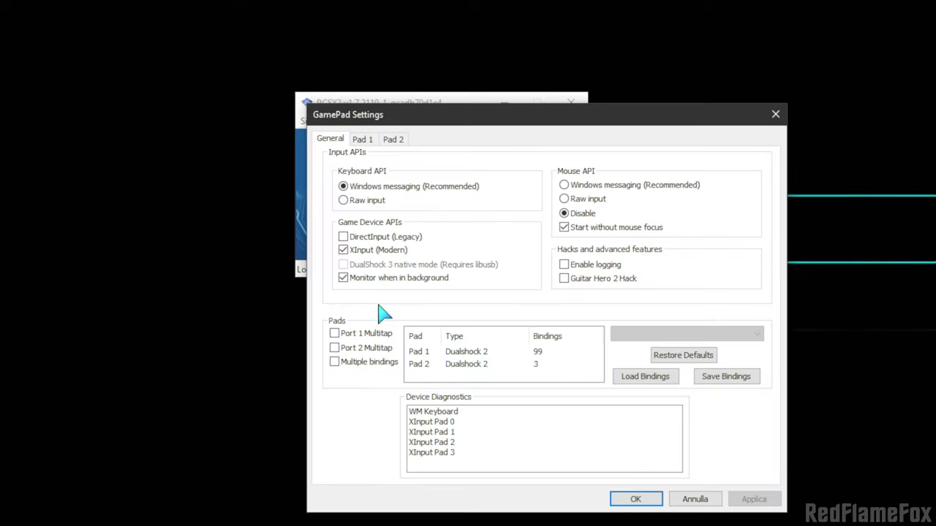
pyautogui.press('space')
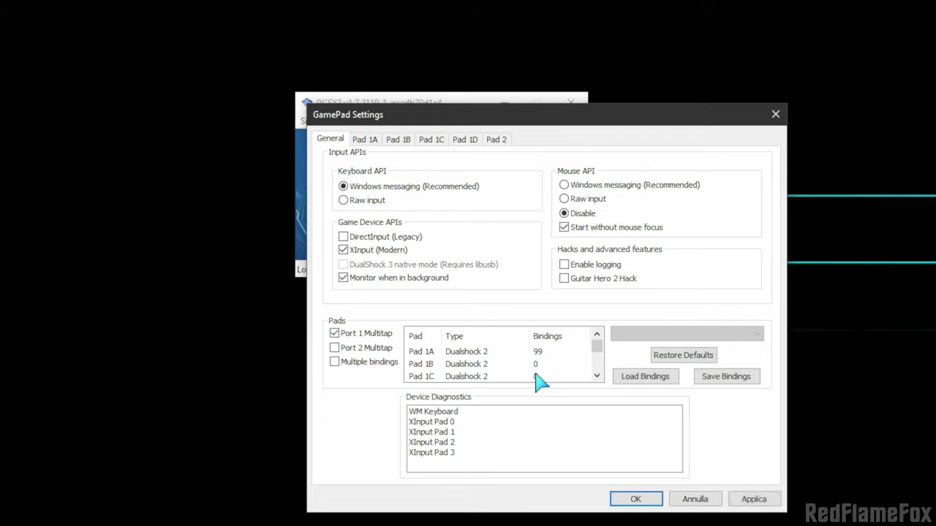
pyautogui.click(654, 498)
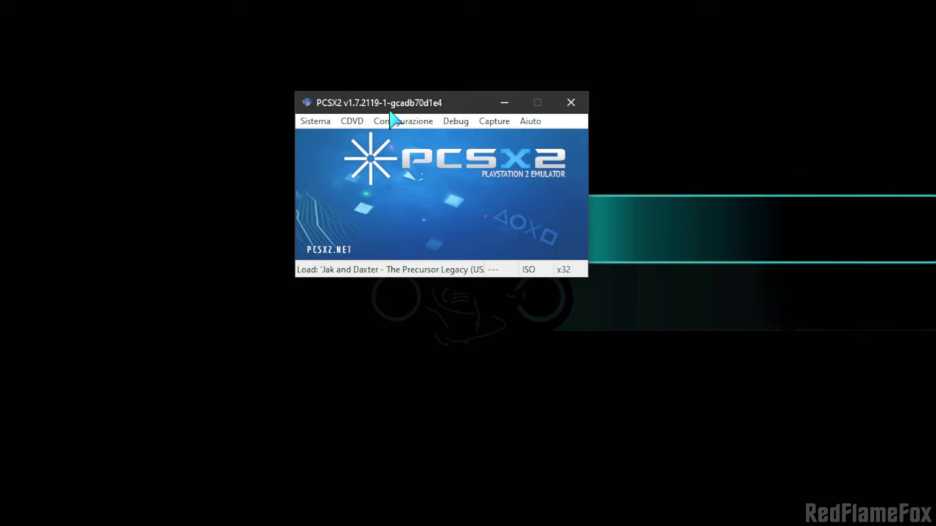
# - Check the Multitap entries among the configuration options, and disable Port 1 Multitap again in the gamepad settings
pyautogui.click(395, 121)
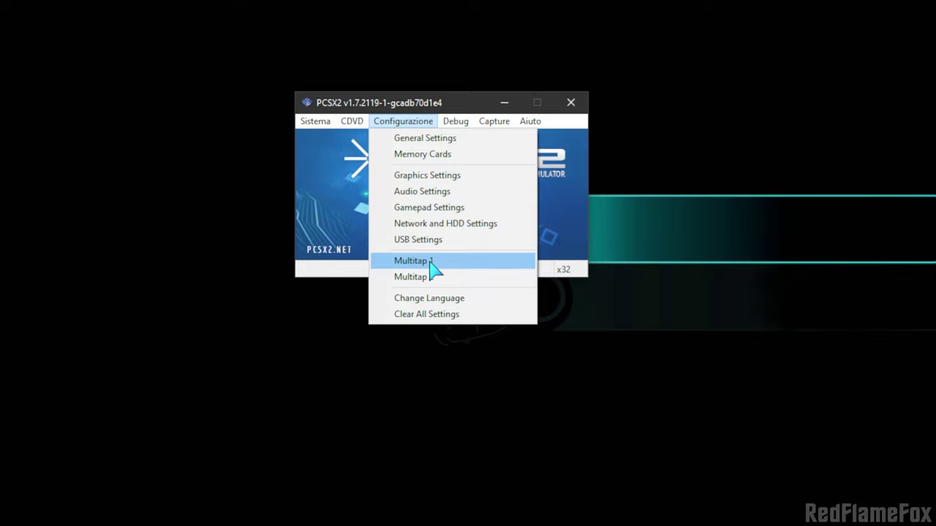
pyautogui.click(447, 212)
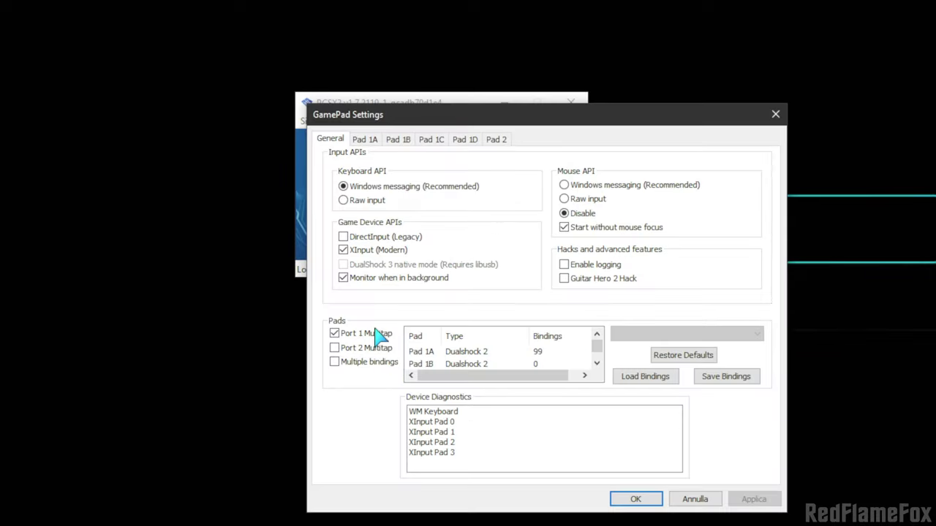
pyautogui.click(377, 334)
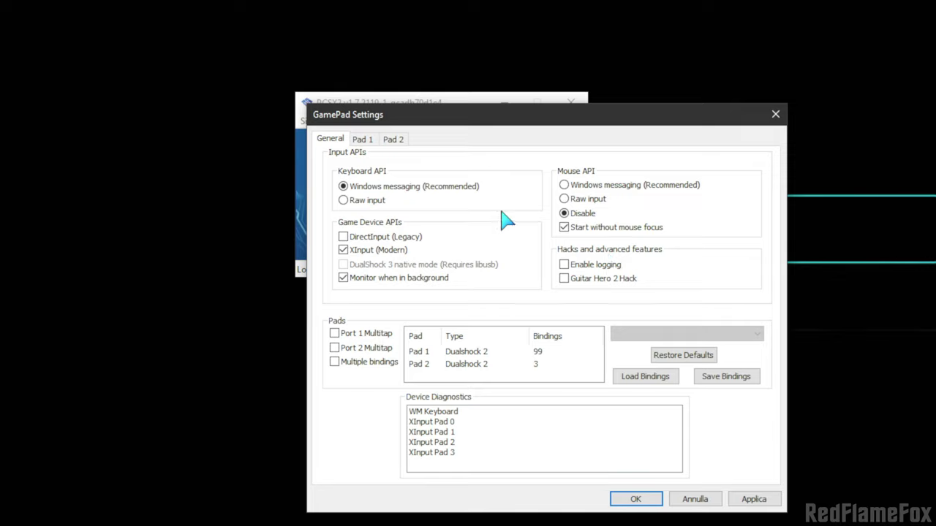
# - Open the Pad 1 bindings and examine the full list of controls mapped to the XInput pads
pyautogui.click(358, 146)
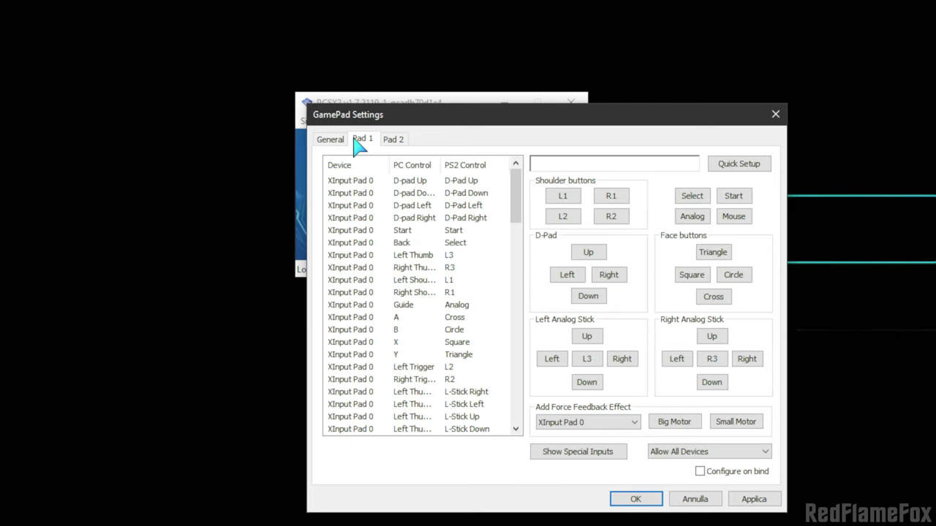
pyautogui.scroll(-9, 386, 246)
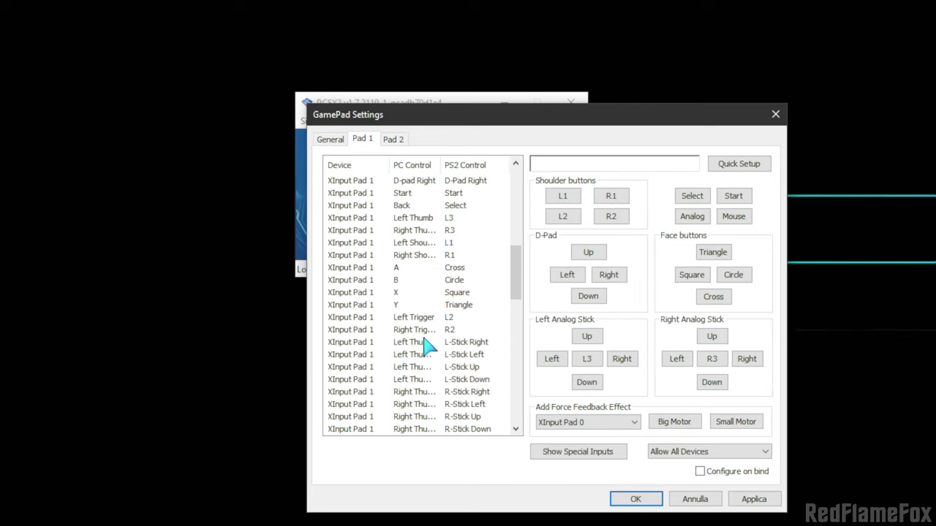
pyautogui.scroll(-13, 424, 344)
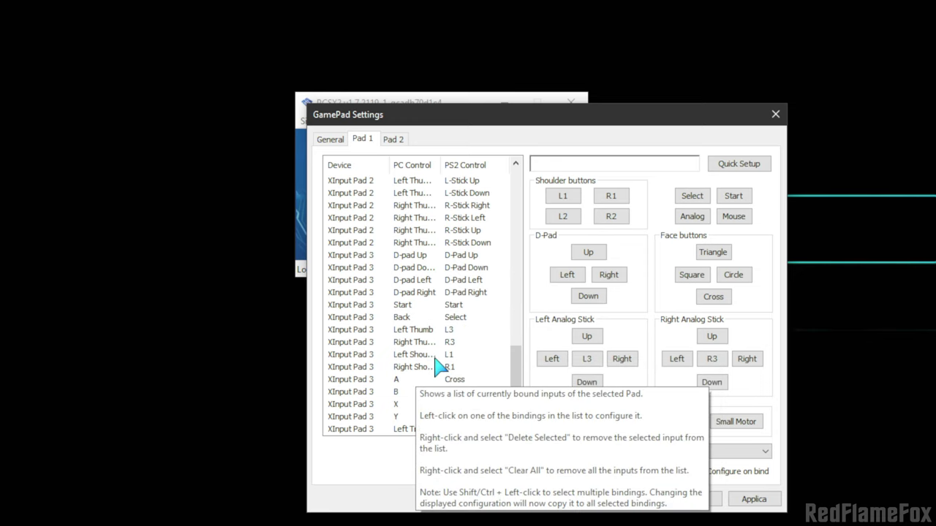
pyautogui.scroll(-3, 416, 362)
pyautogui.scroll(13, 395, 360)
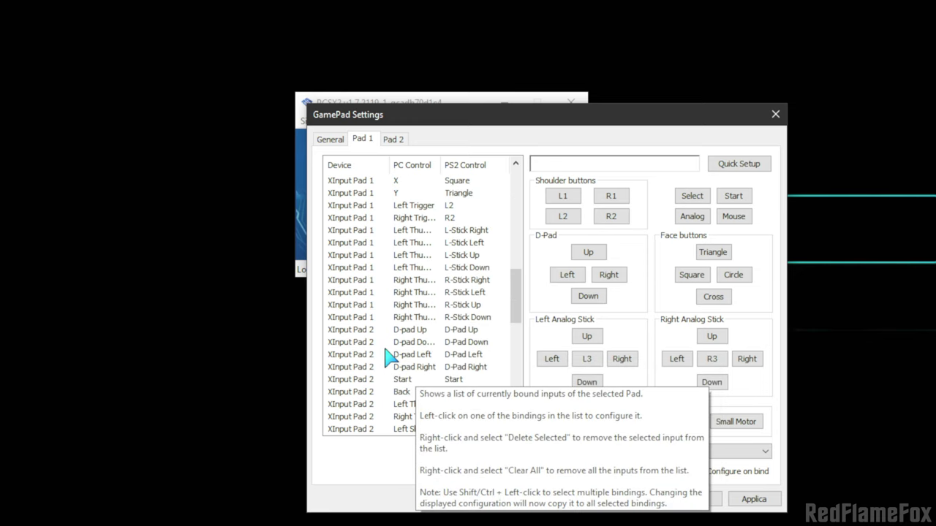
pyautogui.scroll(13, 387, 356)
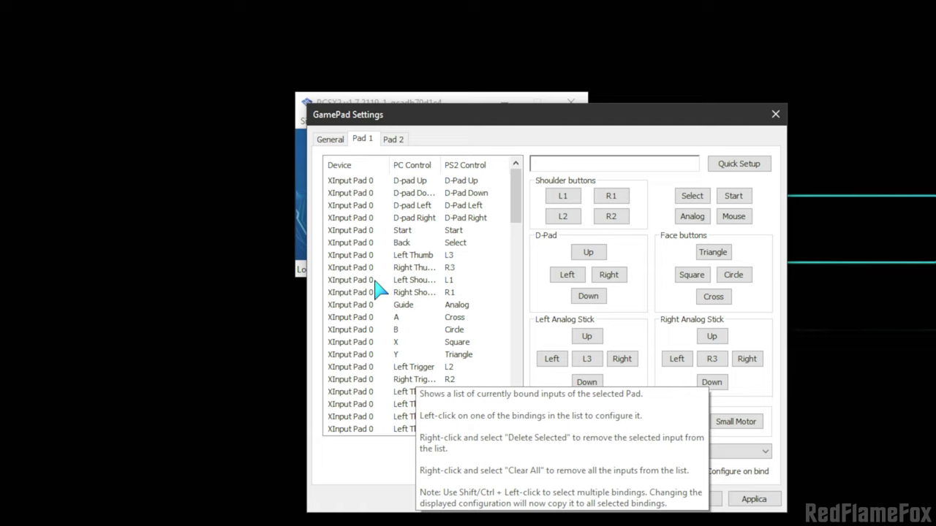
pyautogui.scroll(-15, 460, 266)
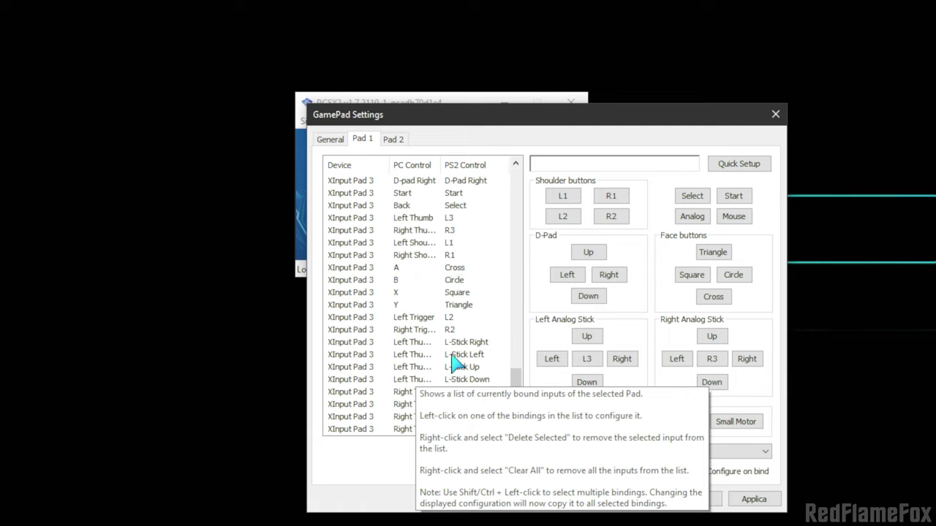
# - Compare the Pad 1 and Pad 2 binding lists, return to the general gamepad options and cancel the settings
pyautogui.scroll(19, 472, 336)
pyautogui.scroll(5, 466, 322)
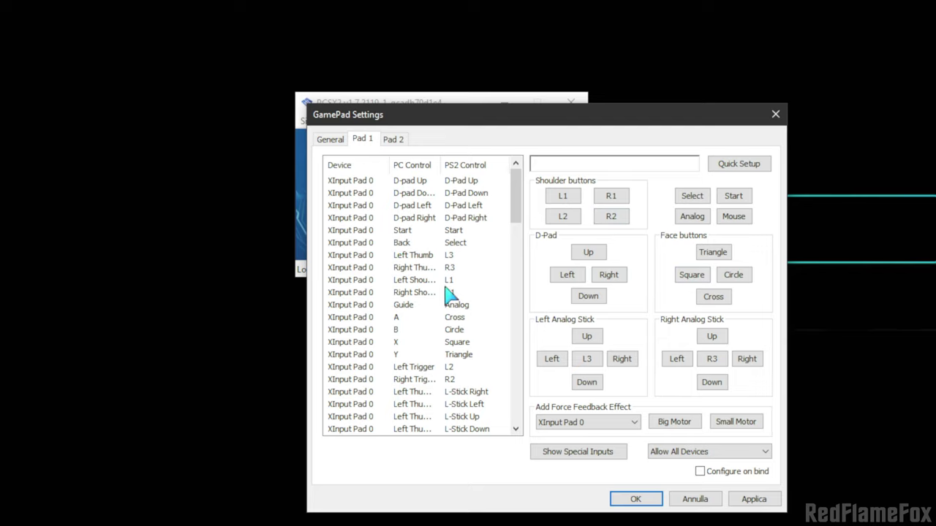
pyautogui.click(393, 141)
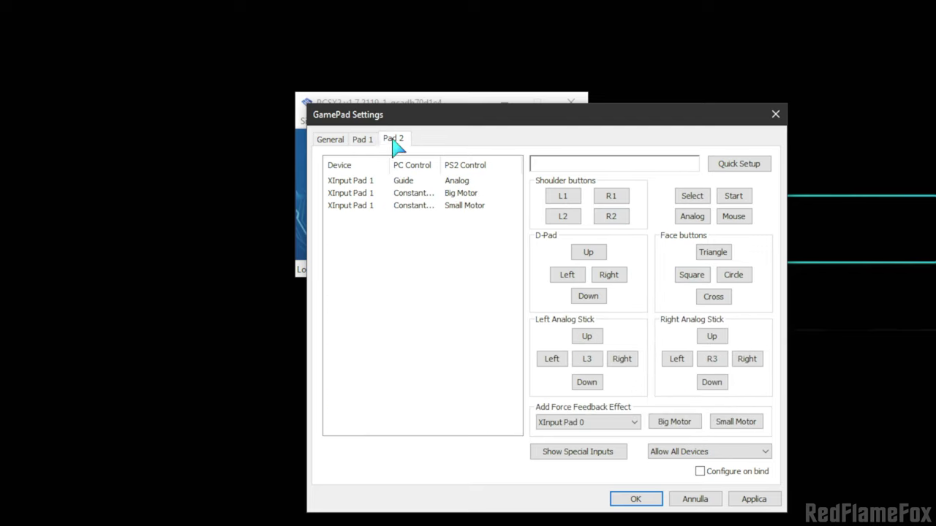
pyautogui.moveTo(440, 246); pyautogui.dragTo(417, 297)
pyautogui.click(661, 424)
pyautogui.click(341, 144)
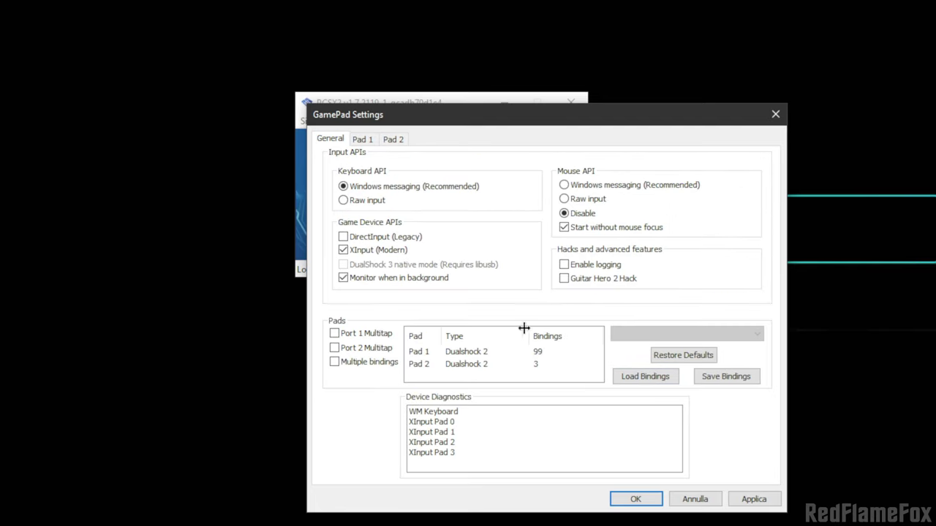
pyautogui.click(705, 501)
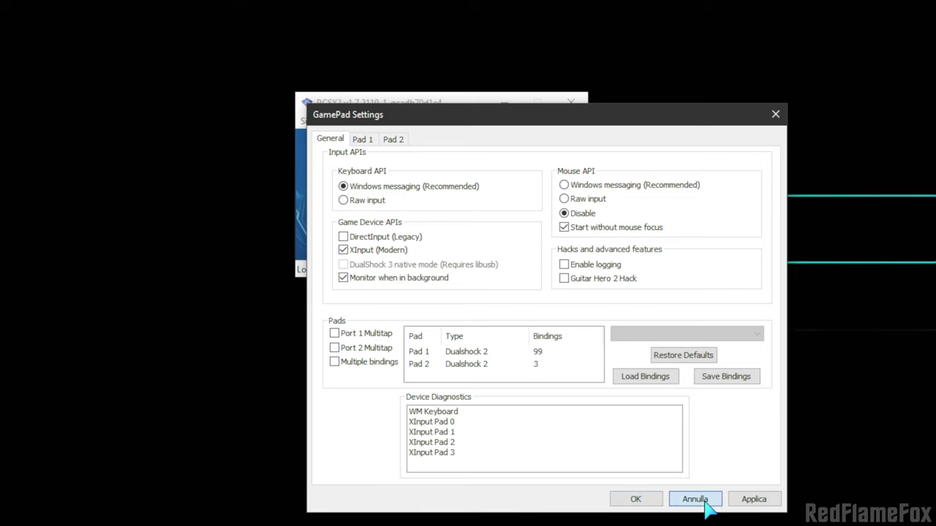
# - Examine the Pad 1 bindings for XInput Pad 0 and the controls available for assigning shoulder, stick and special inputs
pyautogui.click(364, 139)
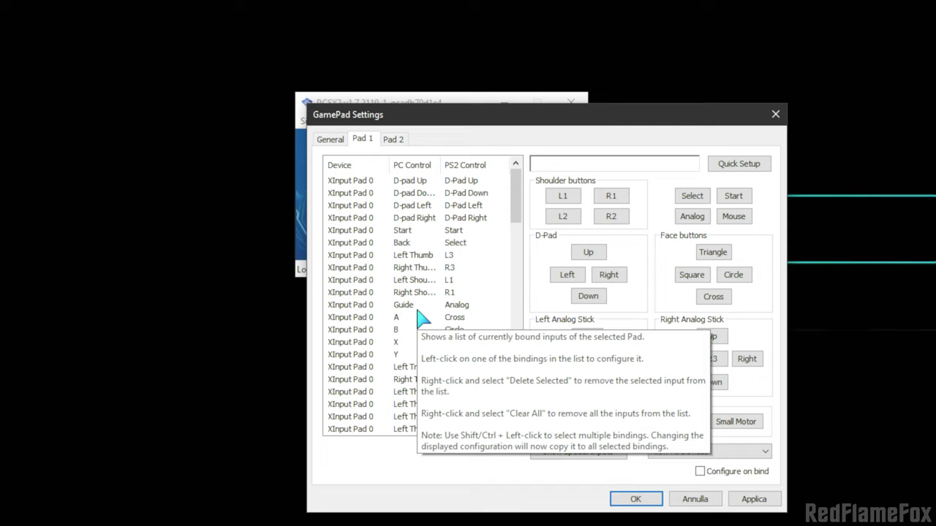
pyautogui.scroll(-2, 511, 322)
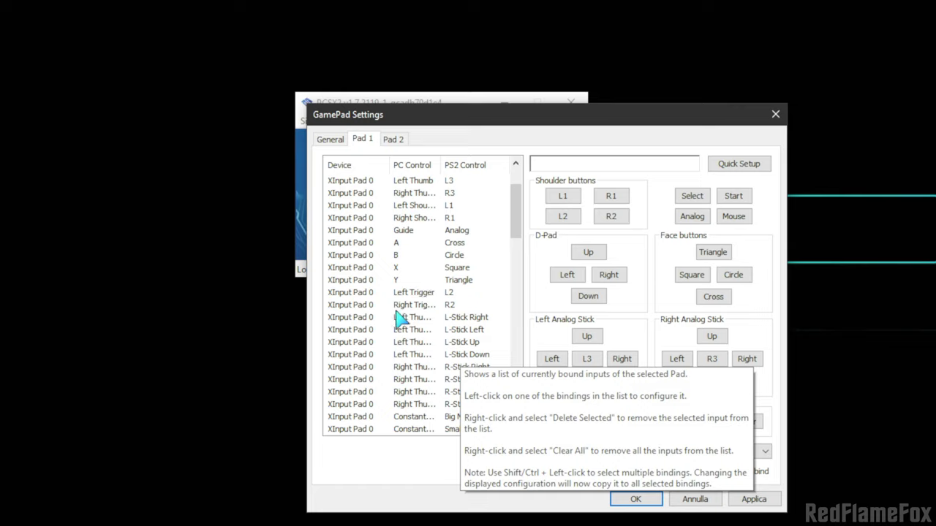
pyautogui.scroll(2, 451, 348)
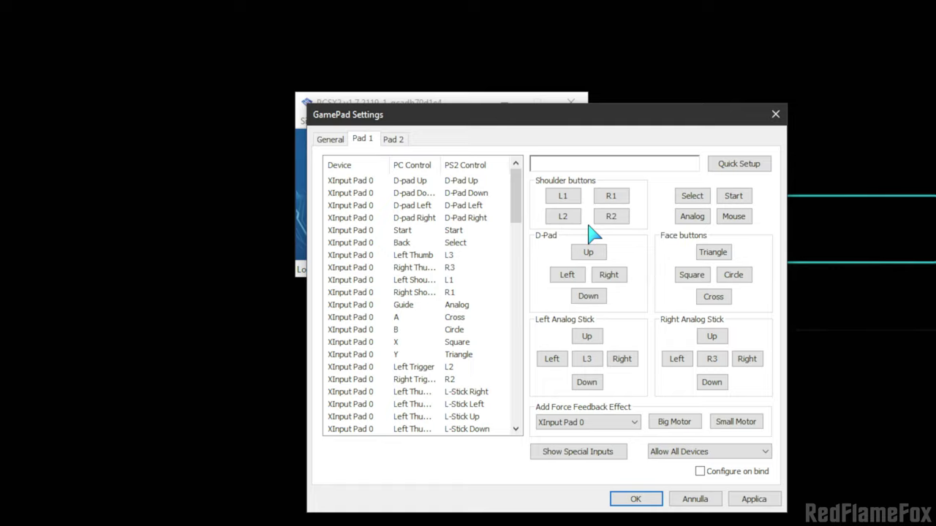
pyautogui.click(605, 220)
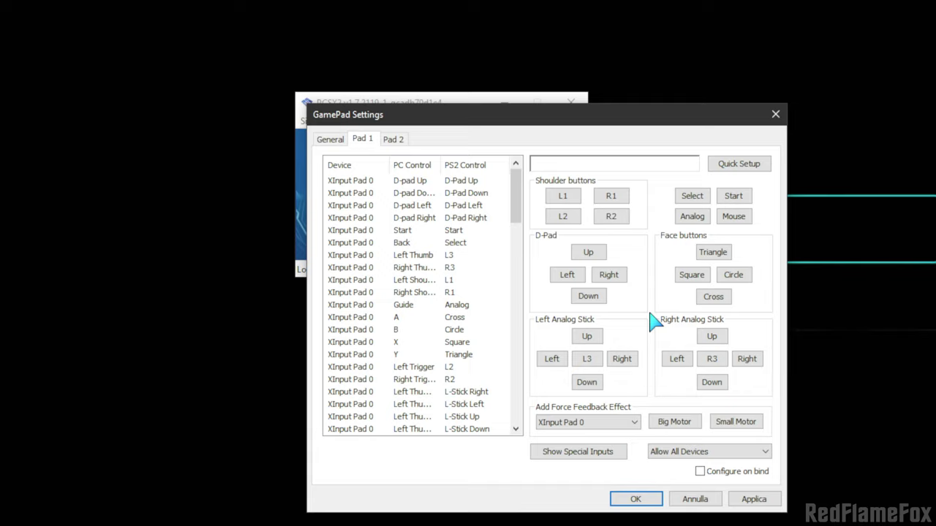
pyautogui.click(607, 214)
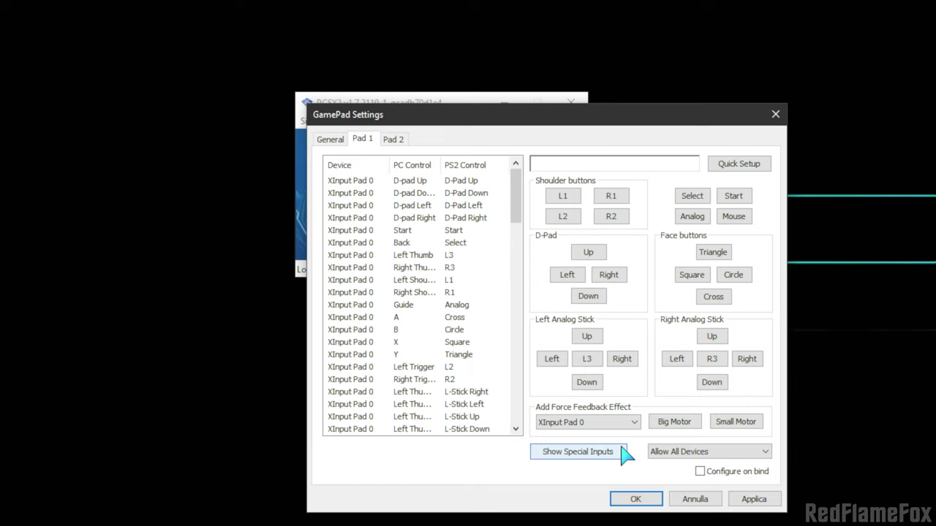
# - Try the DirectInput (Legacy) game device API, inspect the detected devices, disable it again and cancel the gamepad settings
pyautogui.click(331, 139)
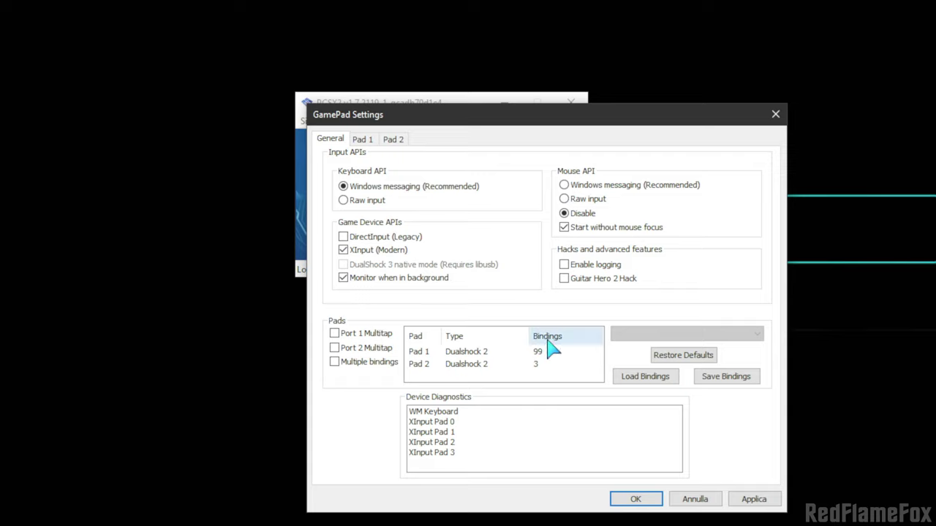
pyautogui.click(373, 237)
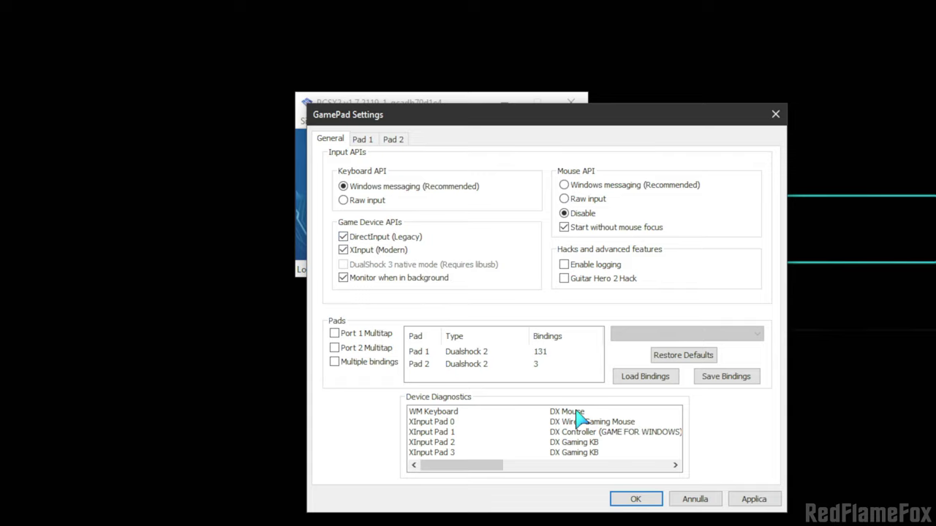
pyautogui.moveTo(470, 465)
pyautogui.mouseDown()
pyautogui.moveTo(561, 466)
pyautogui.moveTo(455, 466)
pyautogui.mouseUp()
pyautogui.click(365, 237)
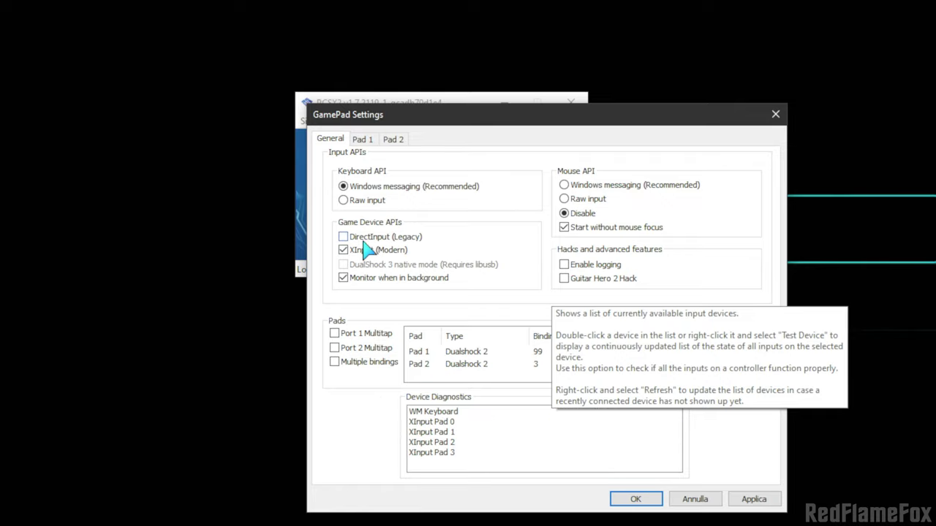
pyautogui.click(693, 500)
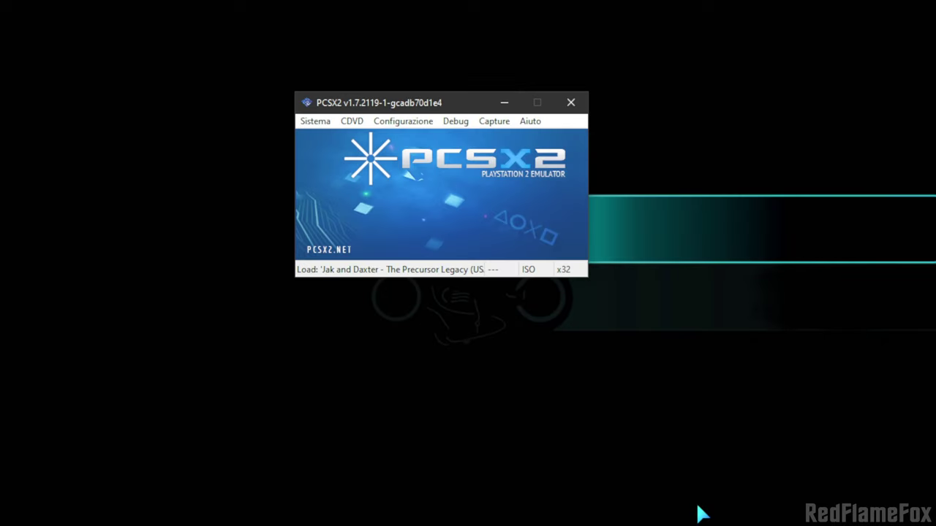
# - Open the Network and HDD settings, check the available Ethernet device types and devices, and cancel without changes
pyautogui.click(404, 121)
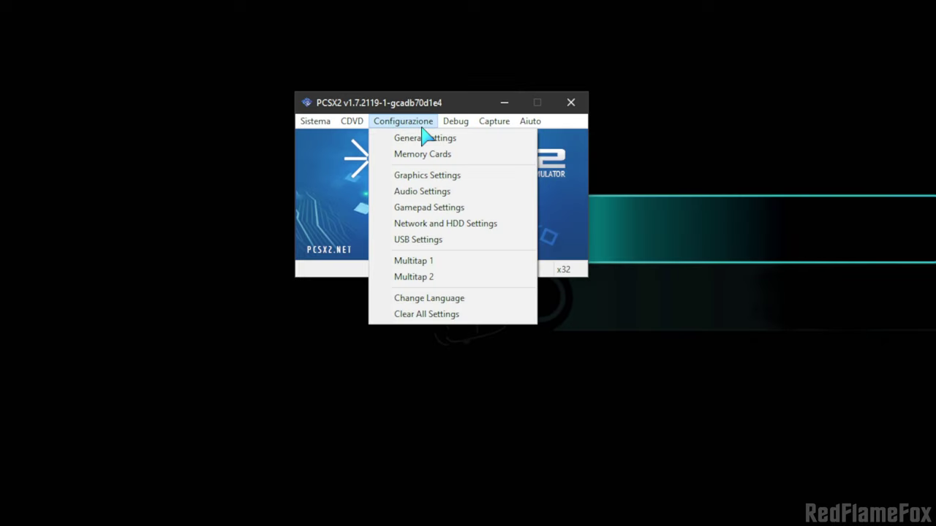
pyautogui.click(445, 224)
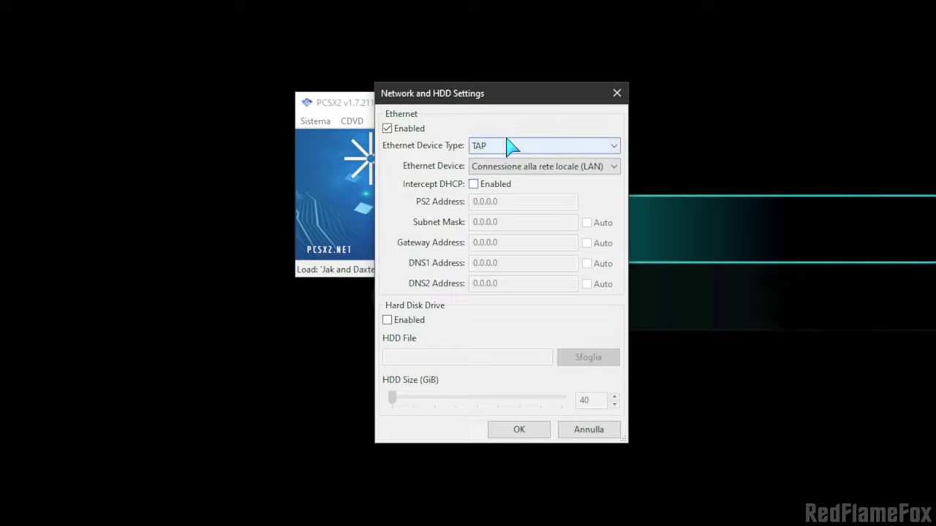
pyautogui.click(545, 168)
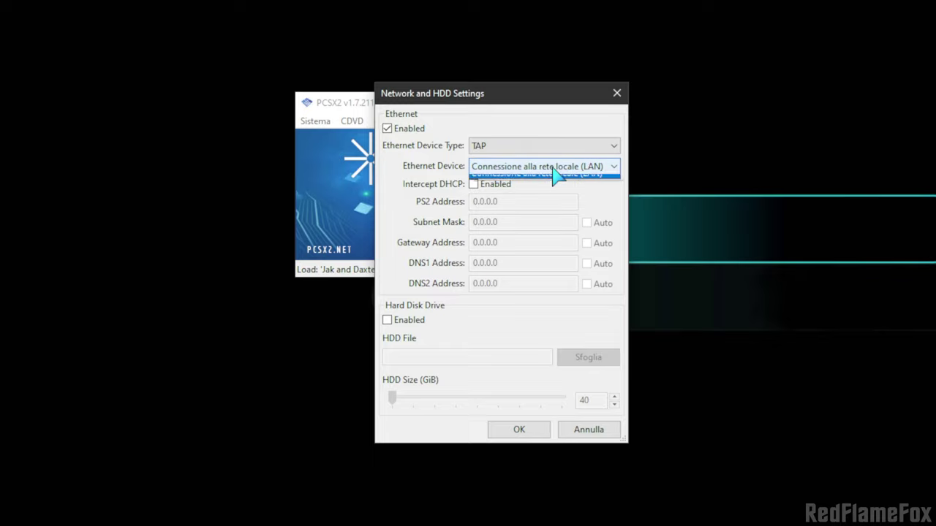
pyautogui.click(544, 192)
pyautogui.click(548, 147)
pyautogui.click(541, 165)
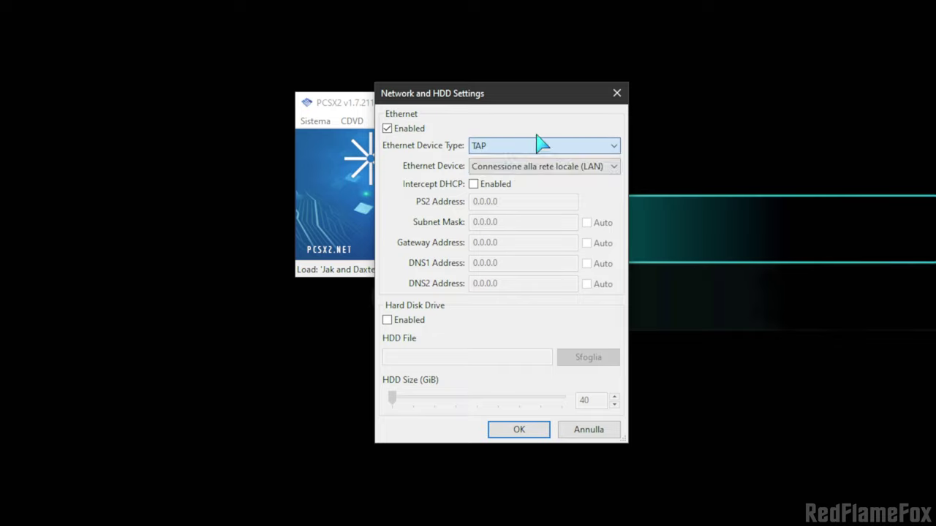
pyautogui.click(591, 430)
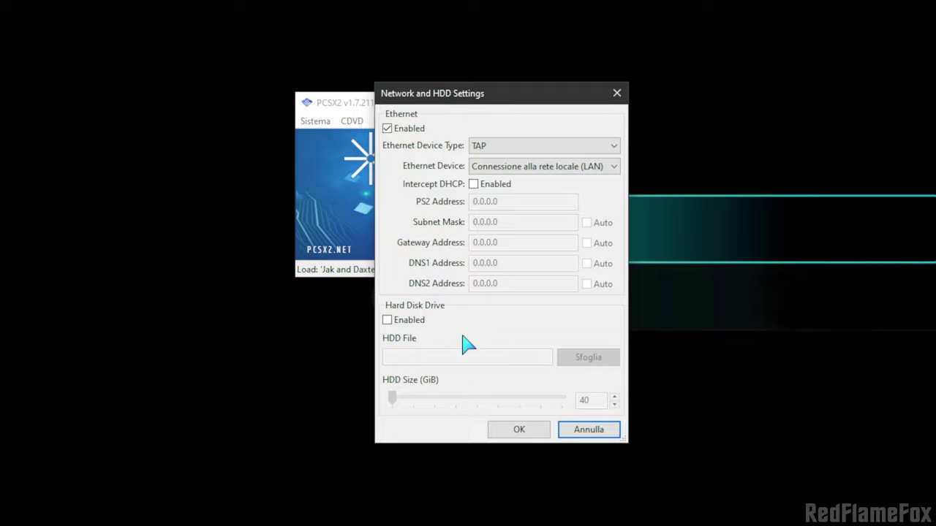
pyautogui.click(594, 432)
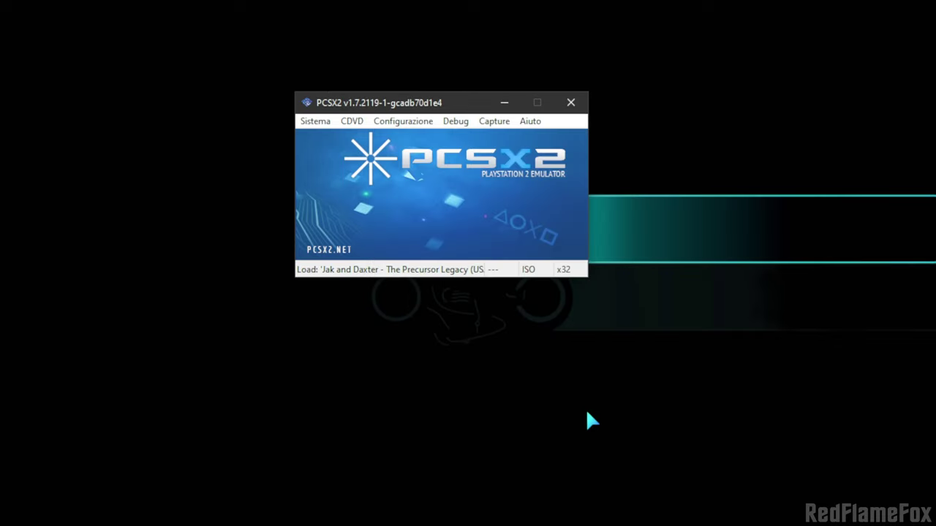
# - Open the USB settings, look through the device types offered for Port 1 and cancel without changes
pyautogui.click(423, 124)
pyautogui.click(439, 239)
pyautogui.moveTo(439, 145); pyautogui.dragTo(536, 150)
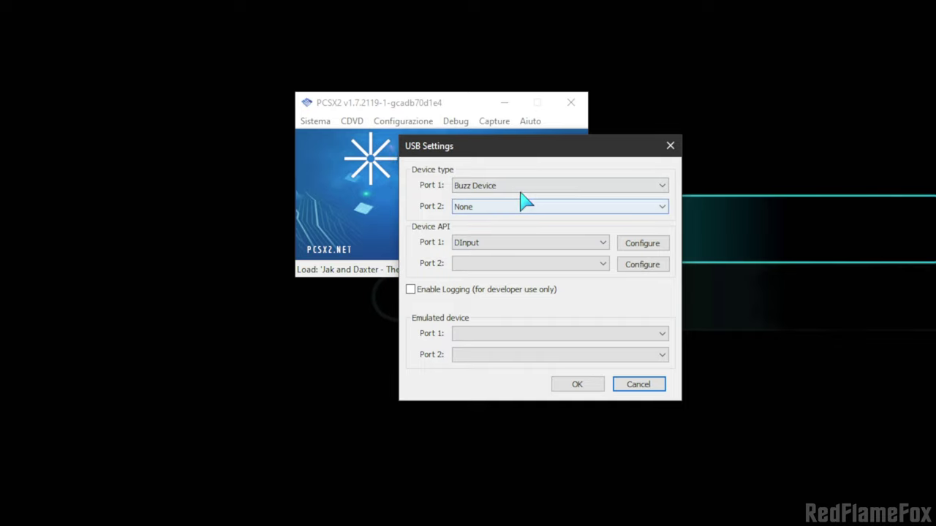
pyautogui.click(522, 186)
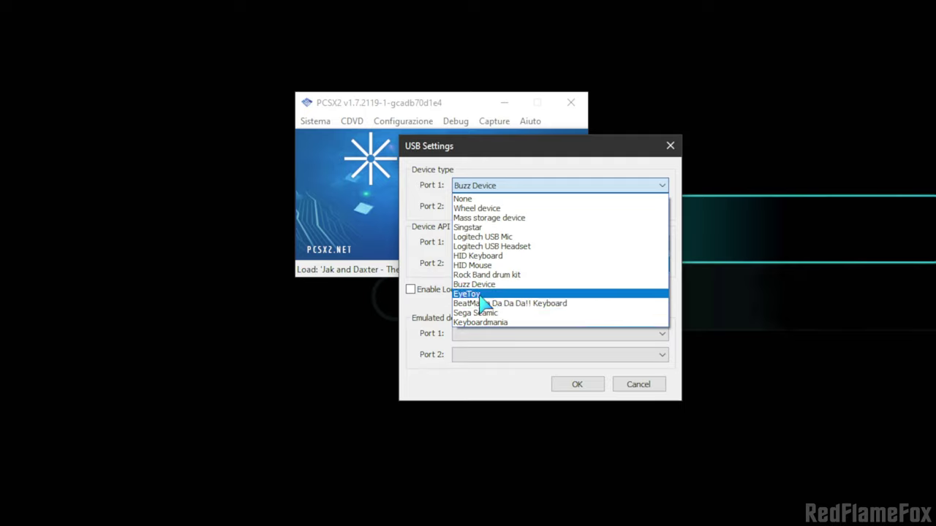
pyautogui.click(447, 359)
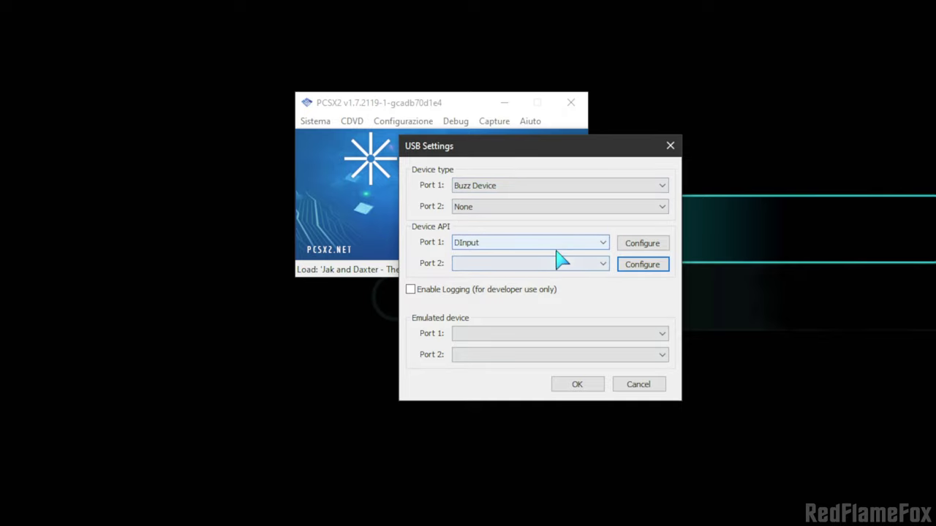
pyautogui.click(642, 387)
# - Review the remaining configuration options and the debug, video capture, snapshot and help commands
pyautogui.click(428, 123)
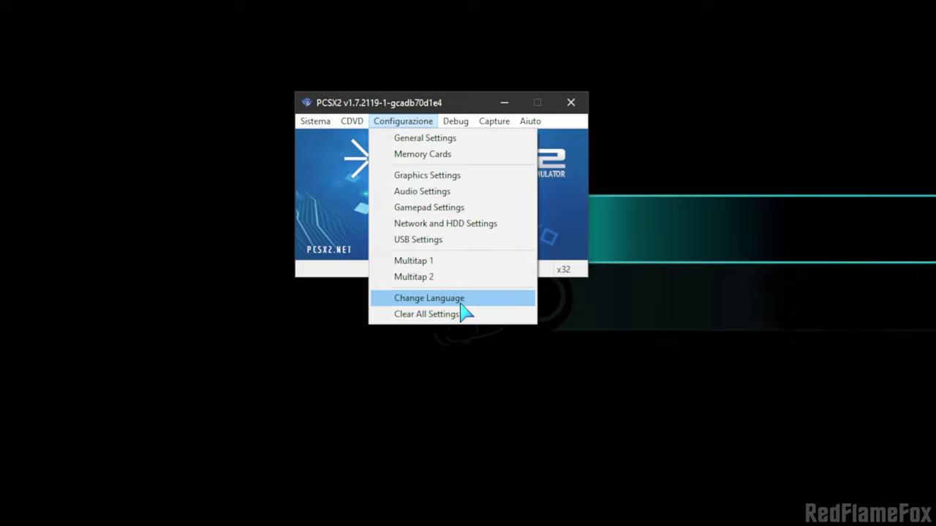
pyautogui.moveTo(456, 125)
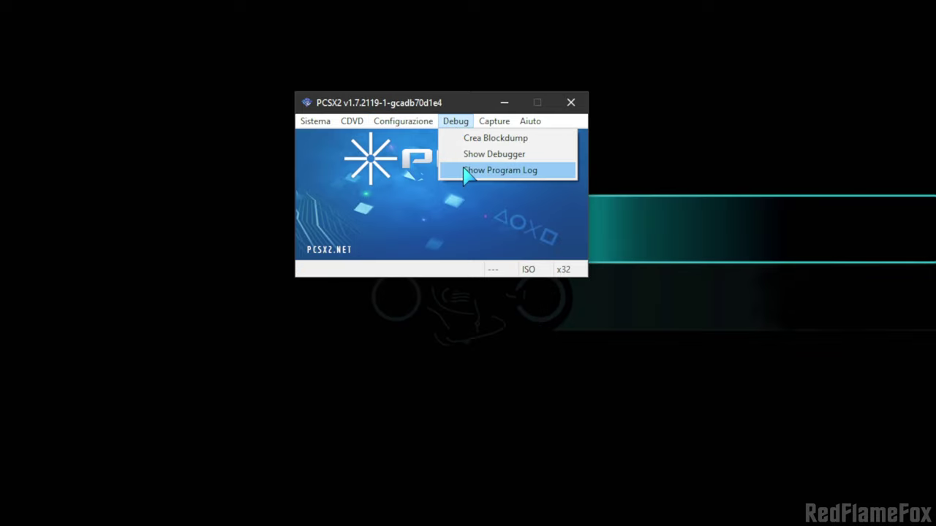
pyautogui.moveTo(493, 125)
pyautogui.moveTo(504, 143)
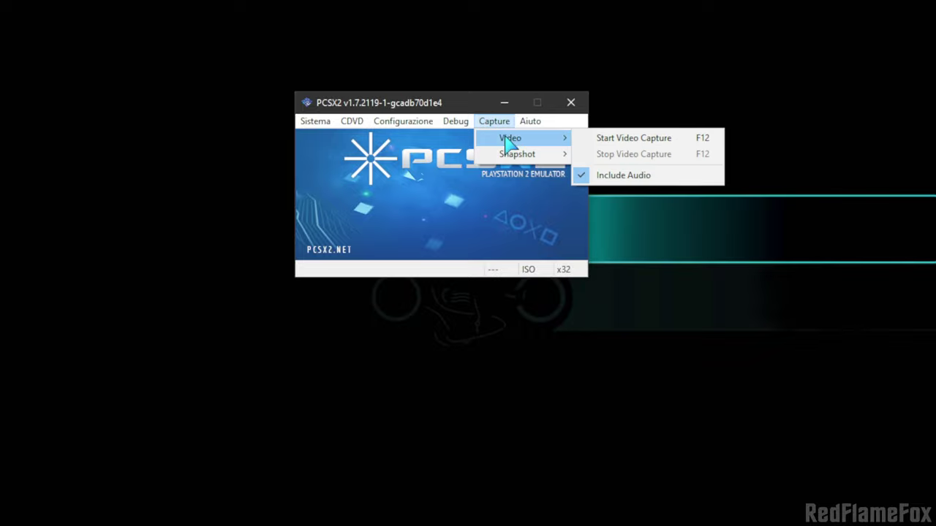
pyautogui.moveTo(536, 159)
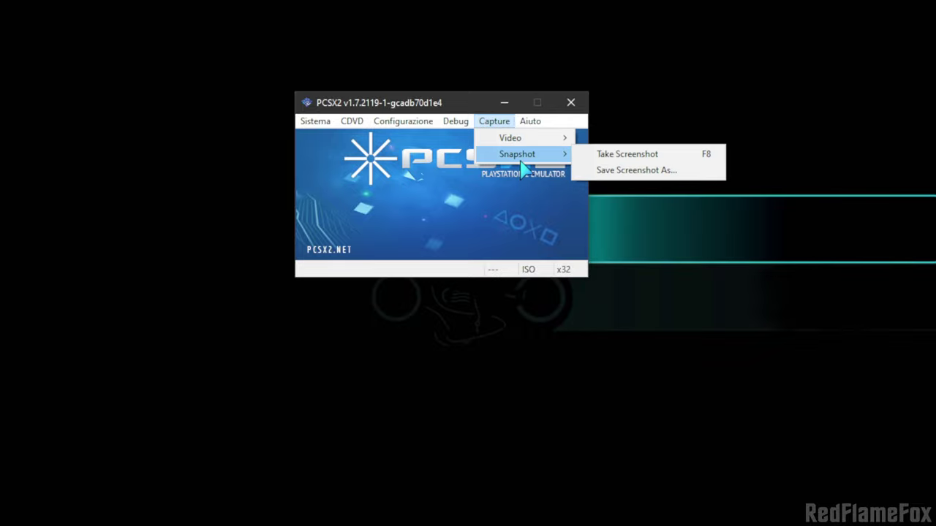
pyautogui.moveTo(533, 123)
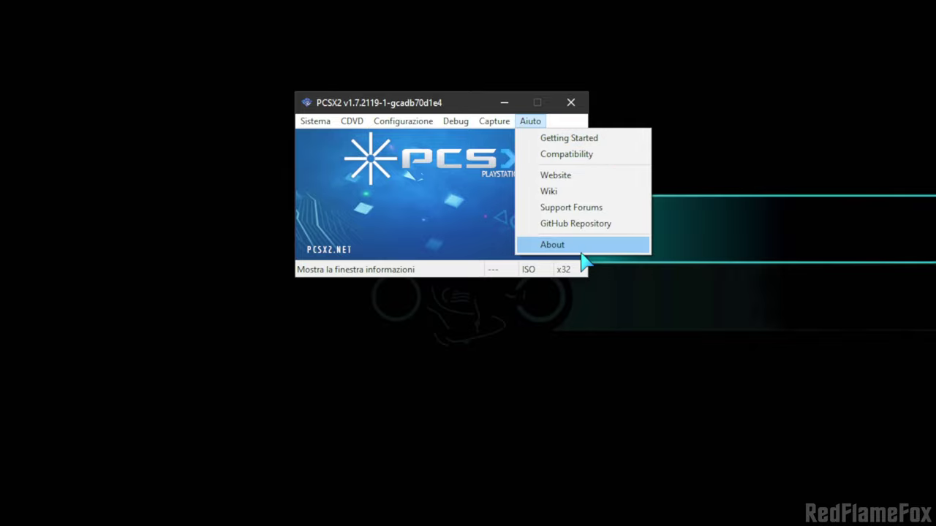
# - Review the system commands and the CDVD source options, and choose ISO as the disc source
pyautogui.moveTo(325, 124)
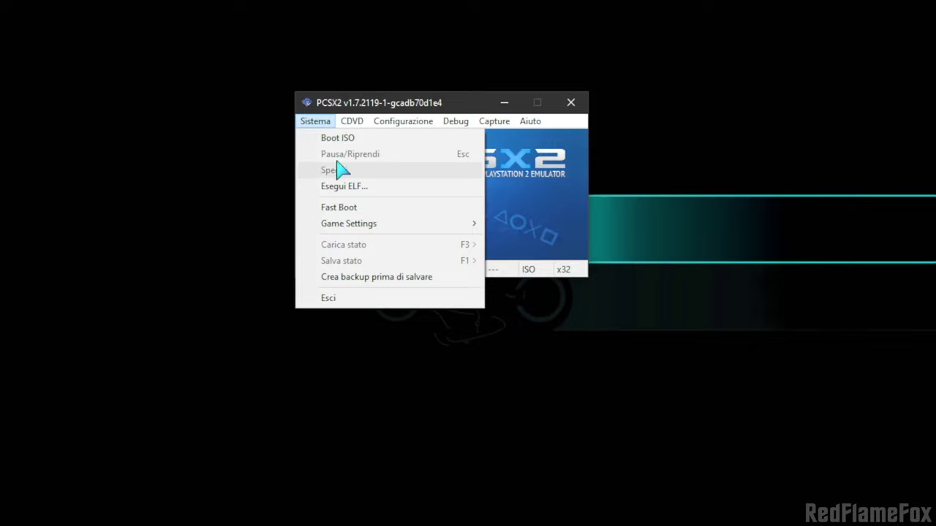
pyautogui.moveTo(356, 123)
pyautogui.moveTo(363, 141)
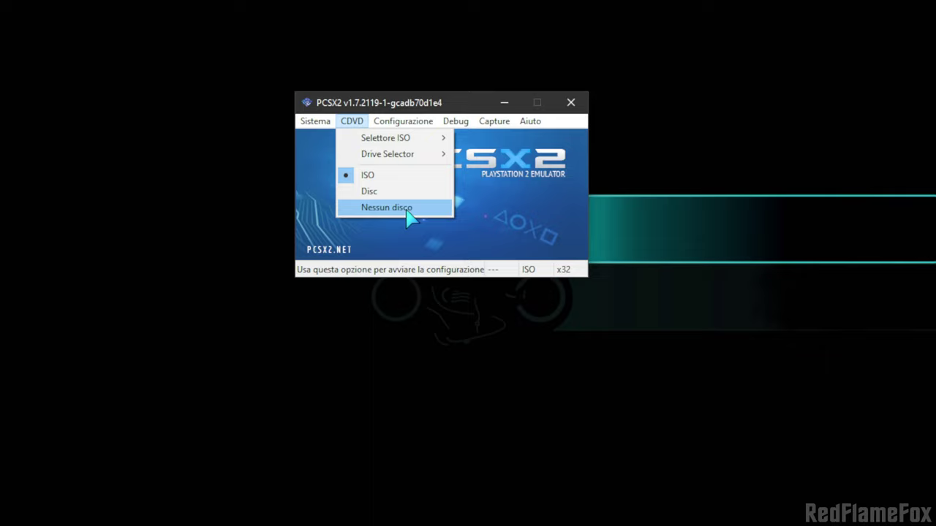
pyautogui.click(392, 177)
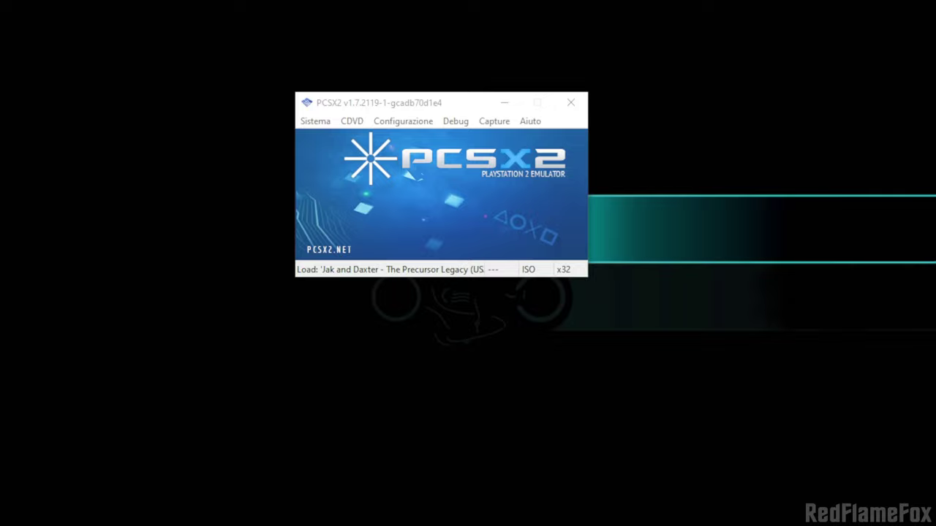
# - Switch to ImgBurn and arrange its window beside the PCSX2 window so the disc imaging options are accessible
pyautogui.moveTo(0, 248); pyautogui.dragTo(482, 198)
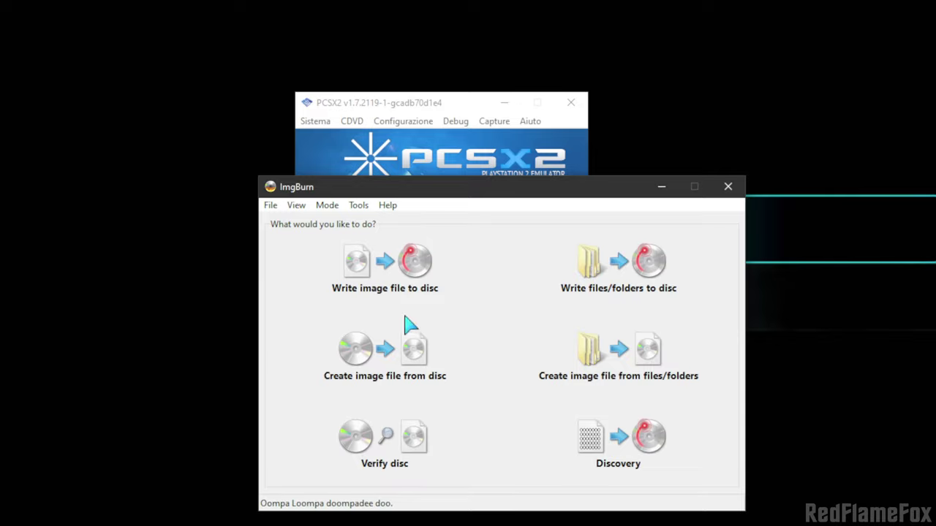
pyautogui.moveTo(541, 199); pyautogui.dragTo(533, 129)
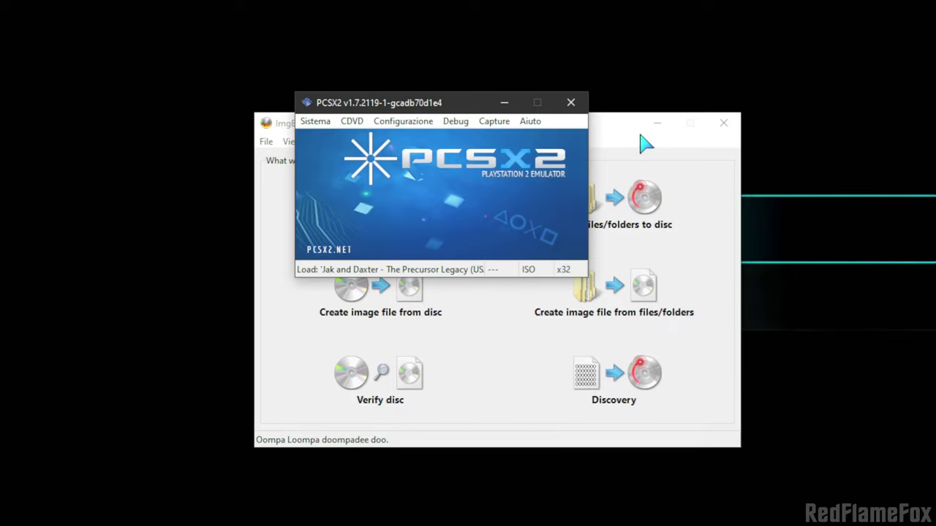
pyautogui.moveTo(633, 129); pyautogui.dragTo(699, 139)
pyautogui.moveTo(453, 109); pyautogui.dragTo(253, 73)
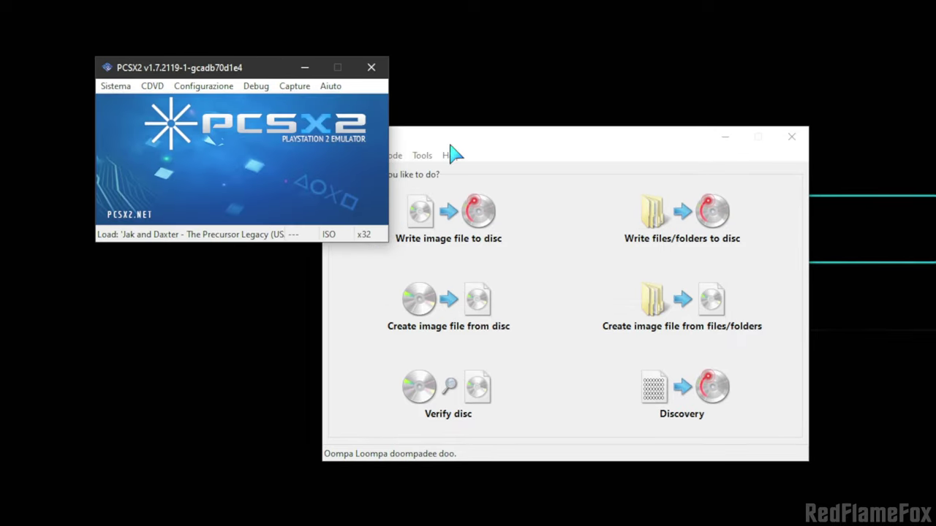
pyautogui.moveTo(515, 145); pyautogui.dragTo(514, 117)
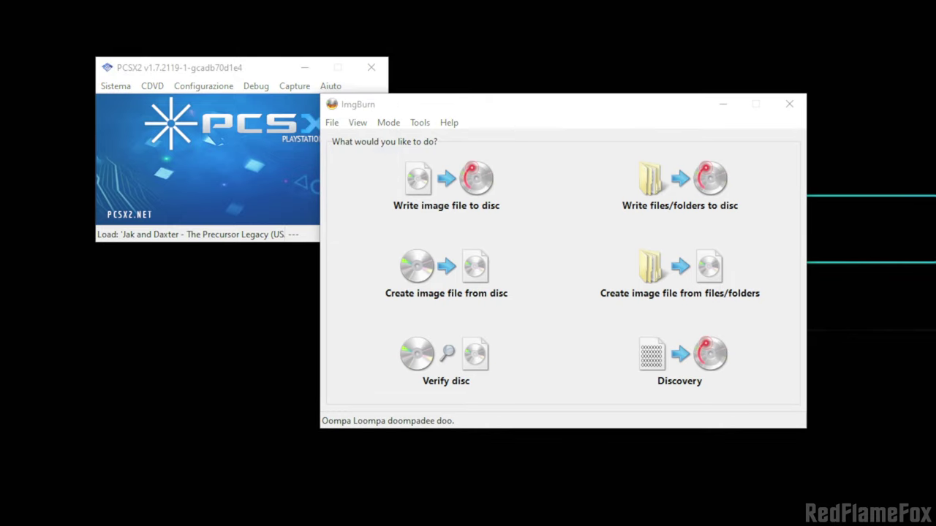
pyautogui.moveTo(542, 111); pyautogui.dragTo(592, 129)
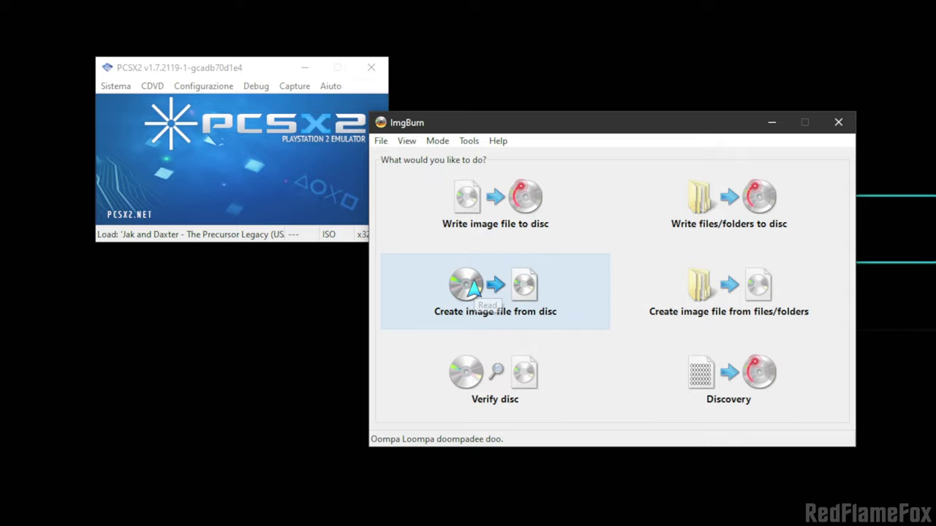
# - Look at ImgBurn's mode for creating an image file from disc, close ImgBurn and move the PCSX2 window toward the screen's center
pyautogui.click(451, 313)
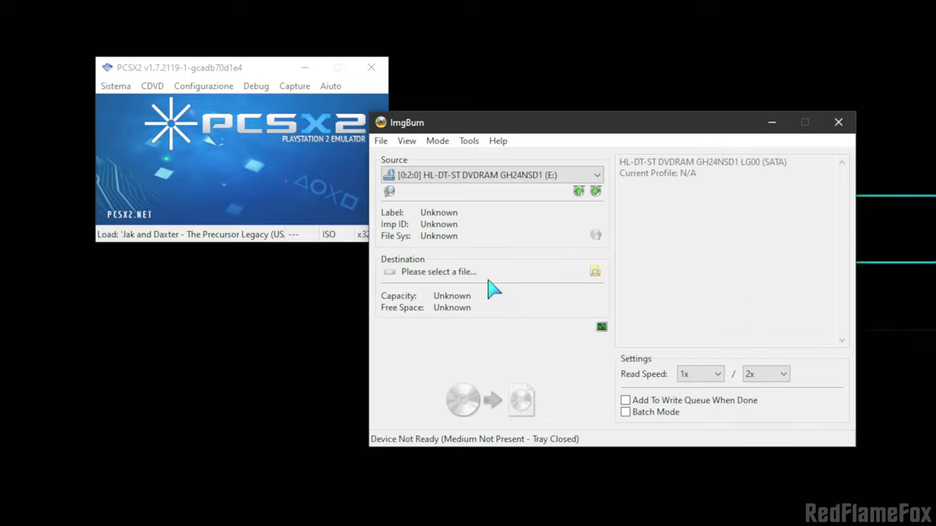
pyautogui.click(843, 125)
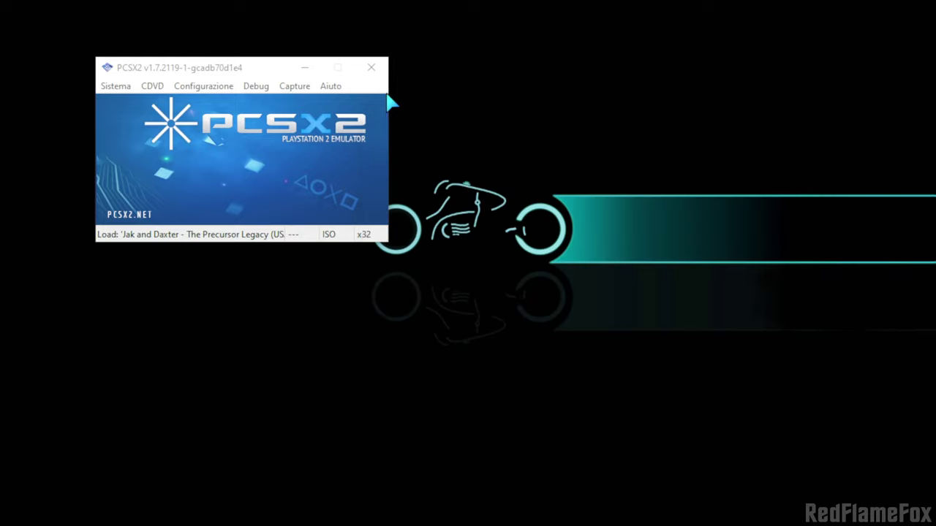
pyautogui.moveTo(241, 74); pyautogui.dragTo(430, 100)
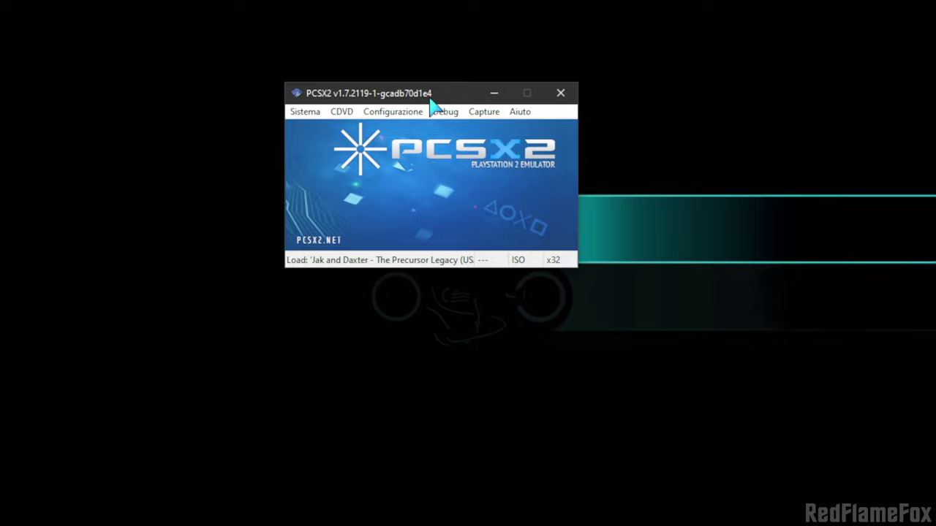
# - Review the CDVD drive selector, choose ISO as the disc source and check the game entries in the ISO selector
pyautogui.click(337, 114)
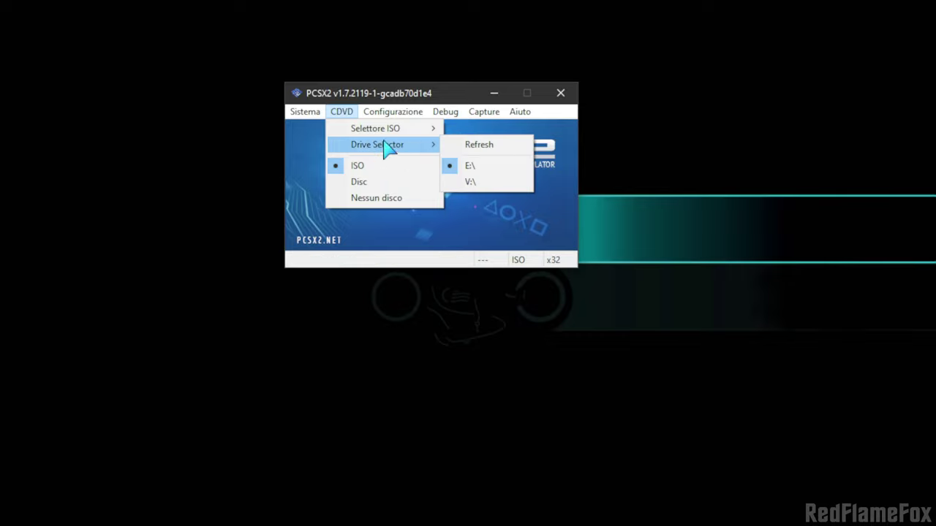
pyautogui.moveTo(381, 130)
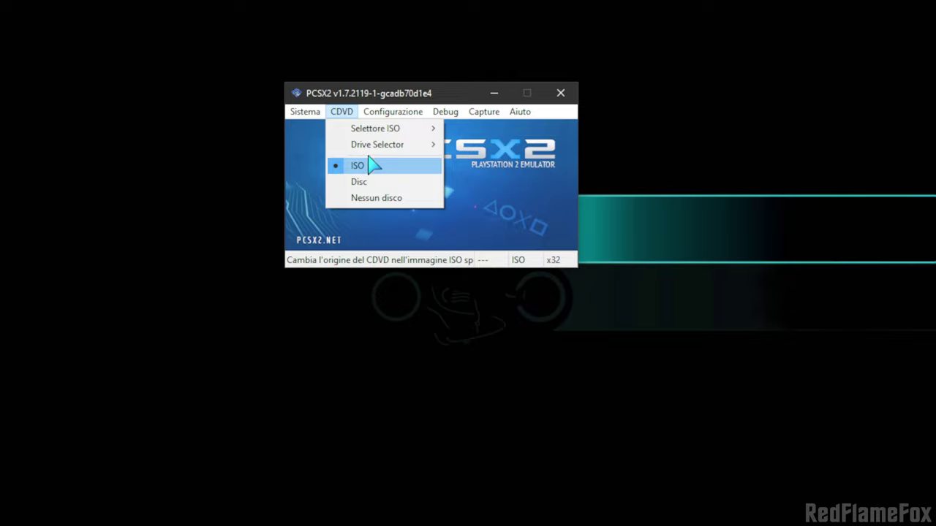
pyautogui.click(369, 161)
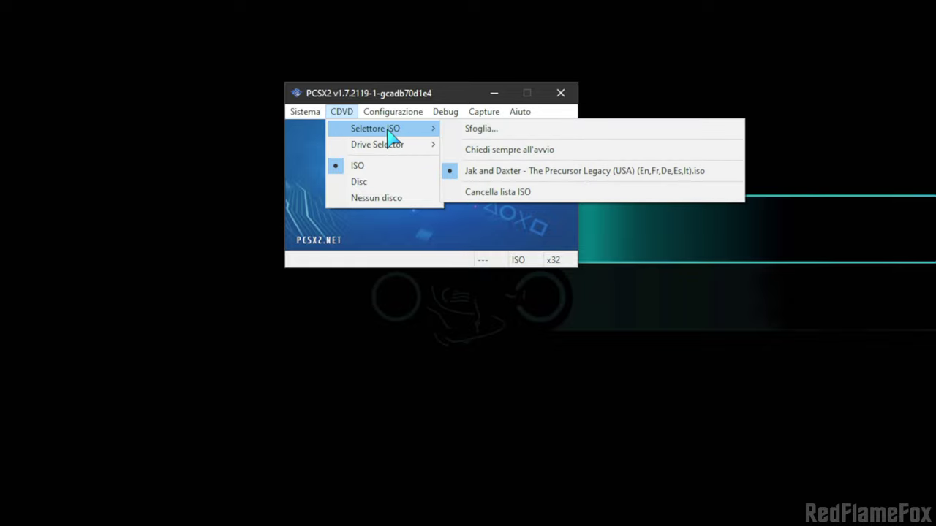
pyautogui.moveTo(430, 145)
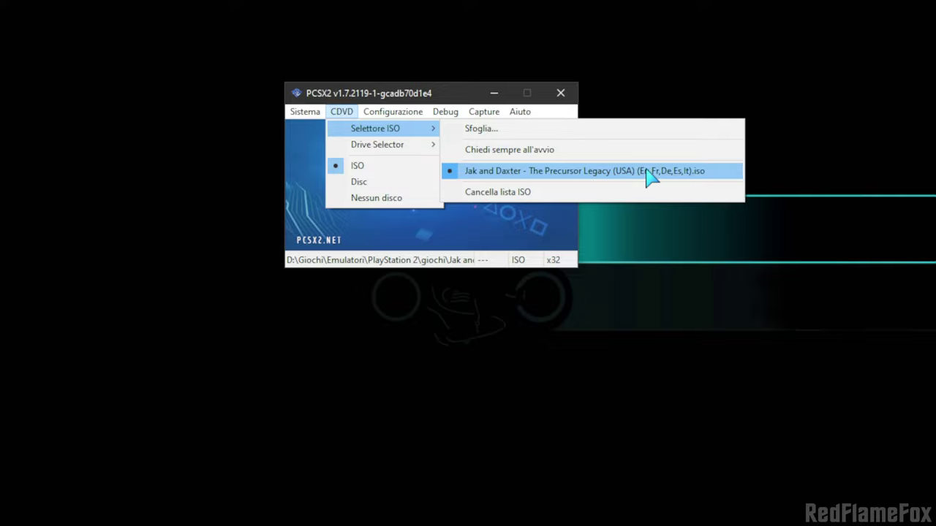
# - Review the Game Settings options, including automatic game fixes, cheats, IPC, widescreen patches, input recording and host filesystem
pyautogui.moveTo(305, 111)
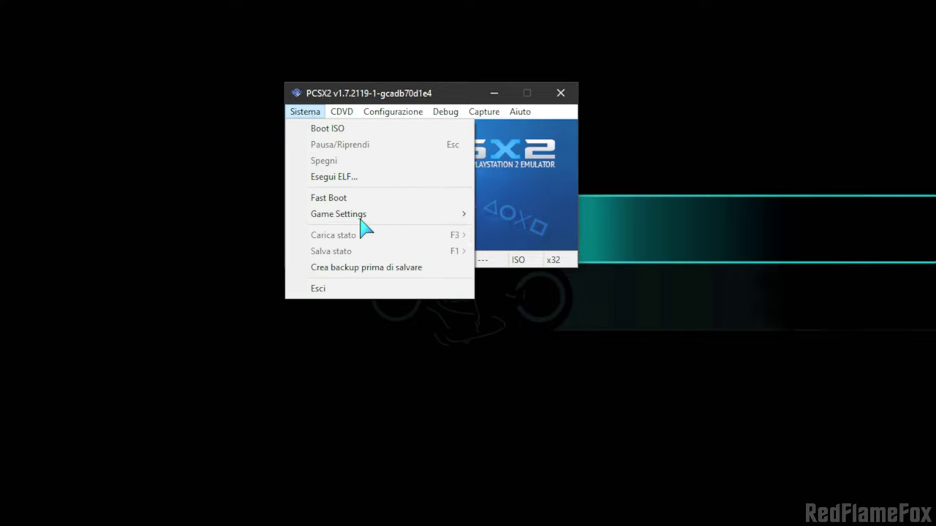
pyautogui.moveTo(358, 215)
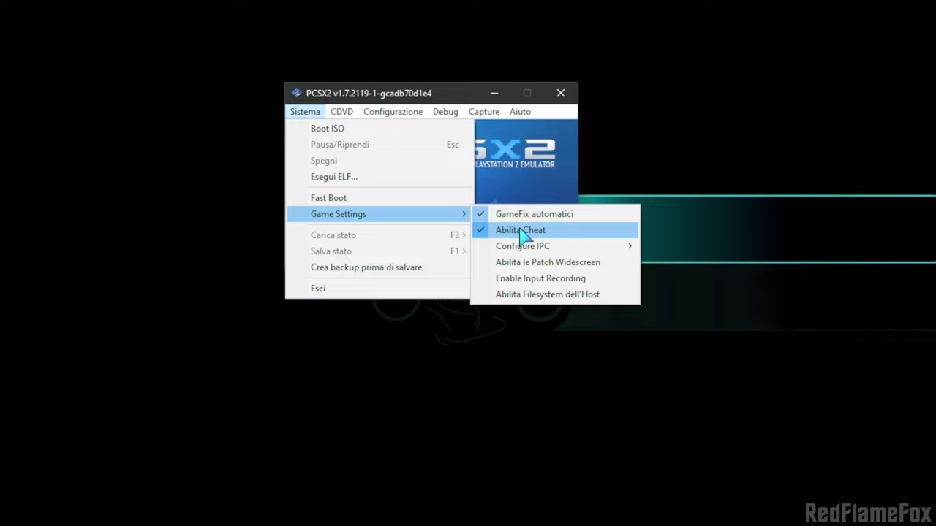
pyautogui.moveTo(542, 245)
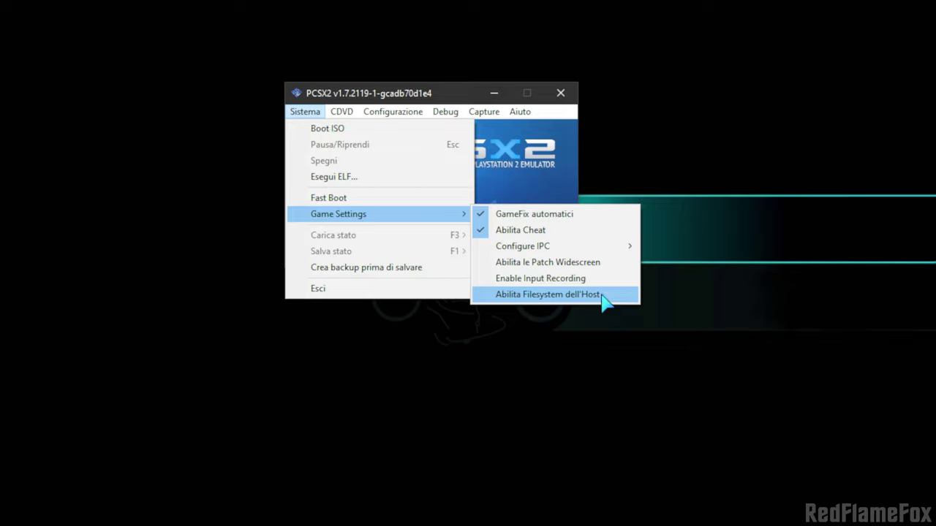
pyautogui.click(545, 264)
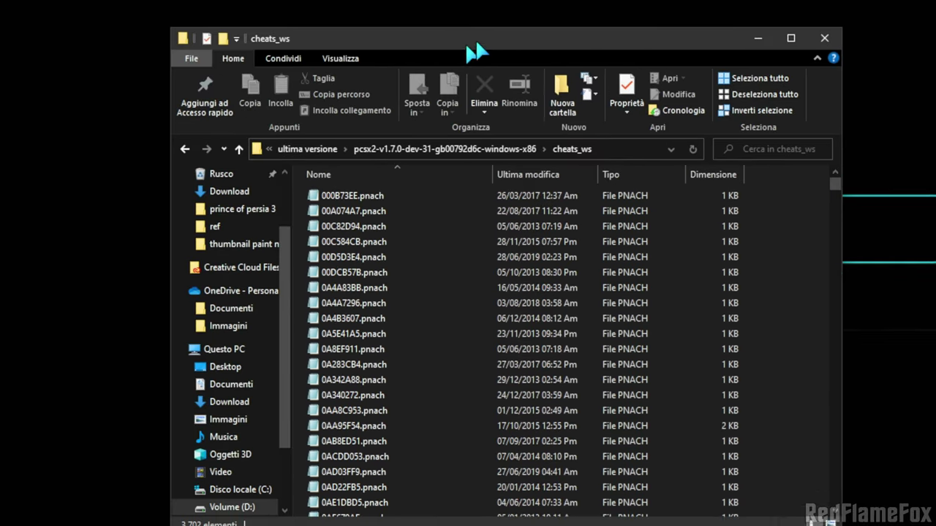
# - Look through the widescreen patch files in the cheats_ws folder
pyautogui.moveTo(468, 44); pyautogui.dragTo(500, 33)
pyautogui.scroll(-9, 672, 245)
pyautogui.scroll(8, 731, 234)
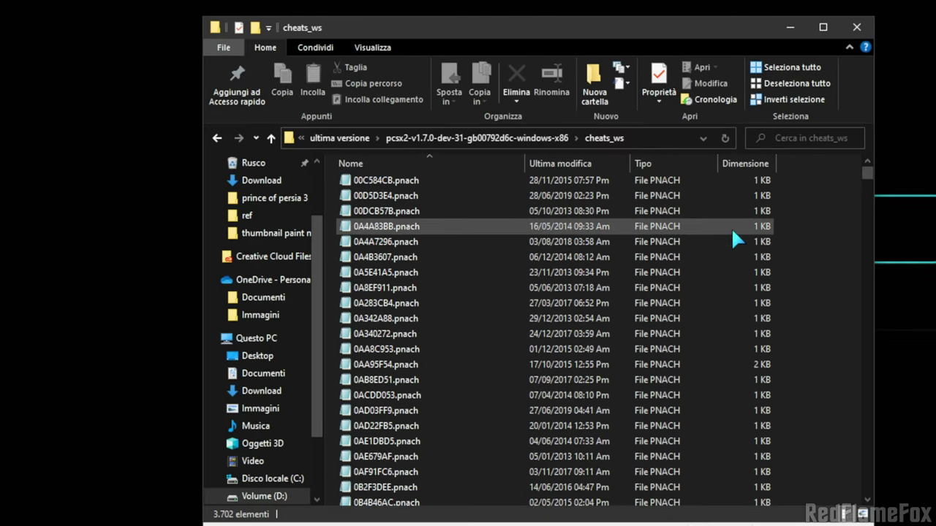
pyautogui.scroll(1, 731, 228)
pyautogui.moveTo(782, 189); pyautogui.dragTo(815, 295)
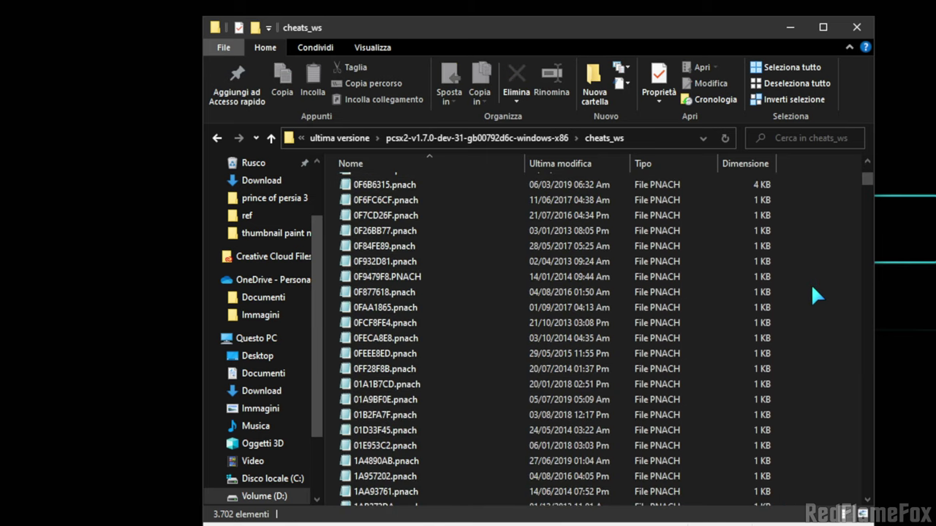
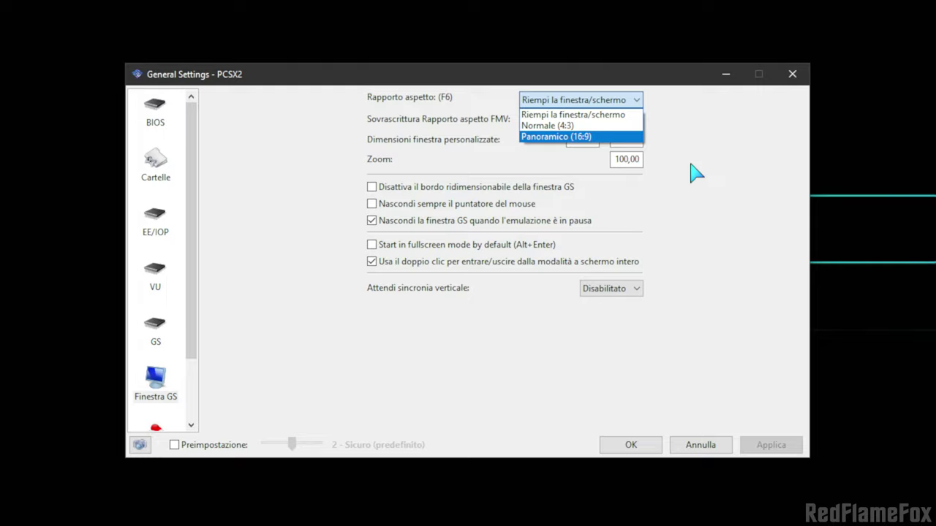
# - Examine the aspect ratio choices for the GS window and cancel the general settings without changes
pyautogui.click(695, 173)
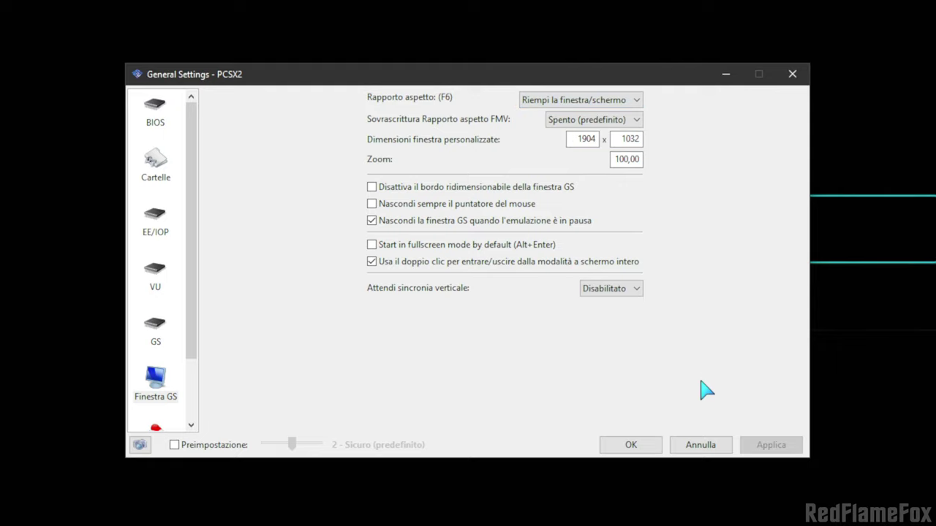
pyautogui.click(700, 448)
# - Toggle the widescreen patches in the Game Settings and return to the system commands
pyautogui.click(304, 111)
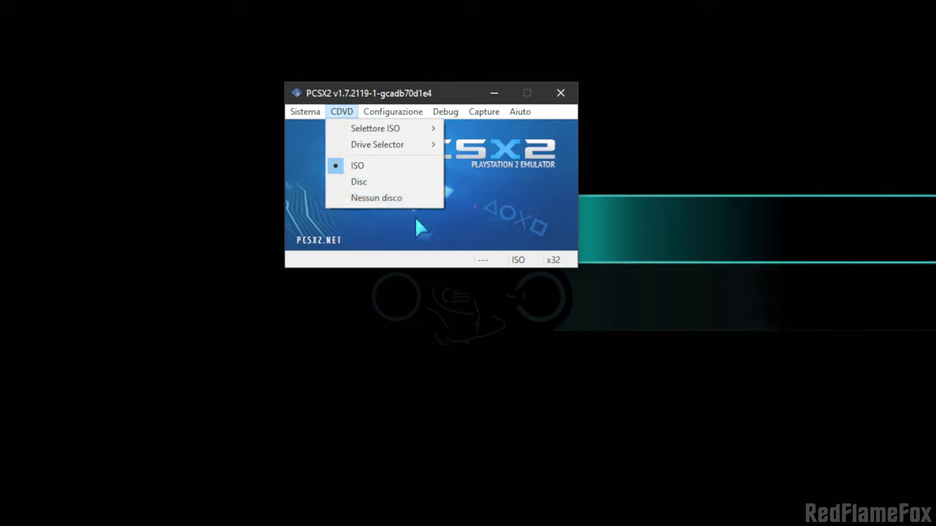
pyautogui.moveTo(353, 218)
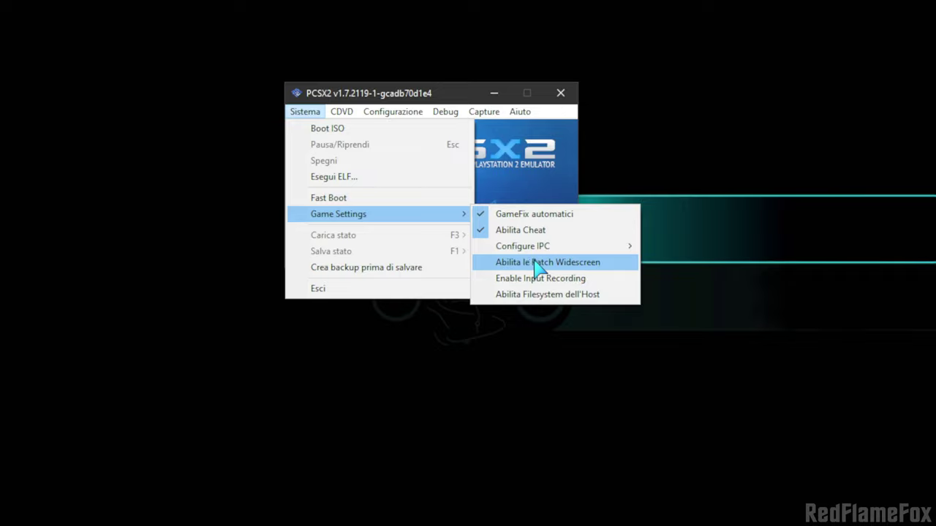
pyautogui.moveTo(438, 213)
pyautogui.click(583, 268)
pyautogui.click(305, 111)
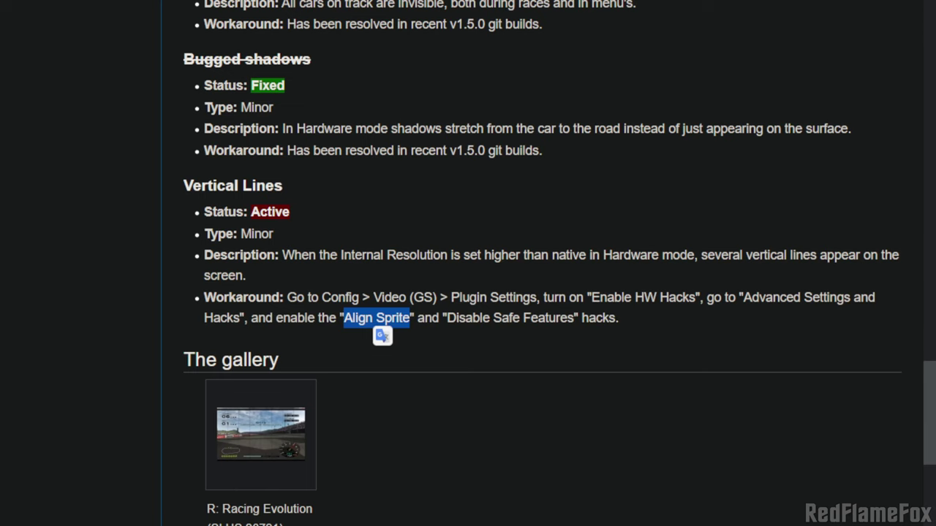
# - Search the PCSX2 Wiki for "sly" and open the Sly 2: Band of Thieves page
pyautogui.scroll(20, 448, 269)
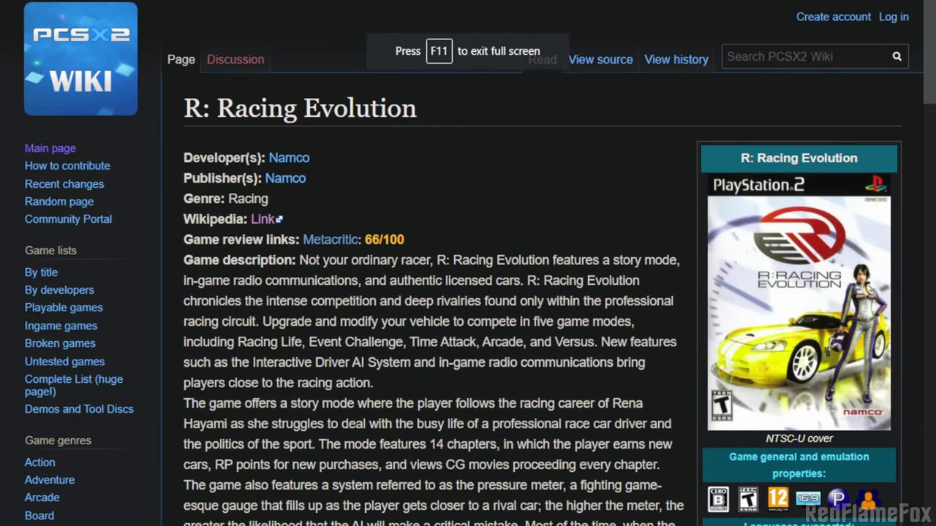
pyautogui.click(814, 49)
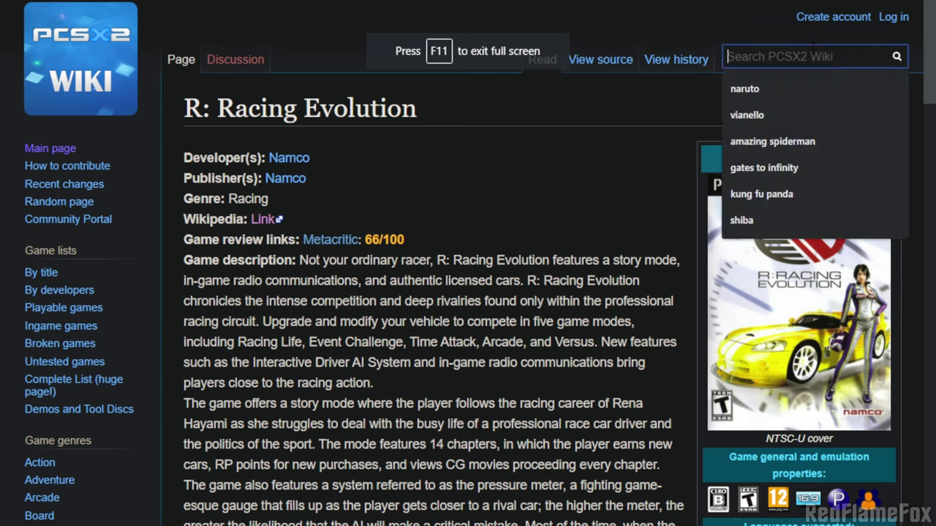
pyautogui.write('sly')
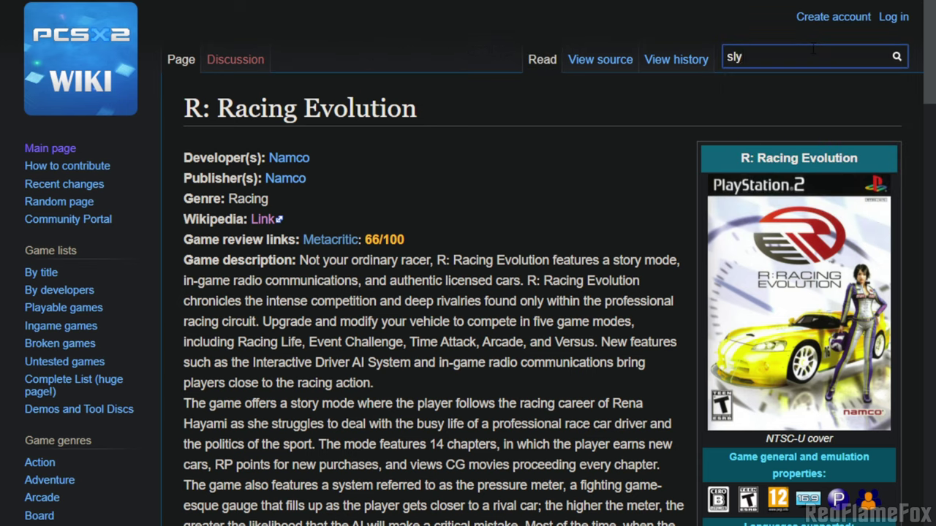
pyautogui.click(812, 73)
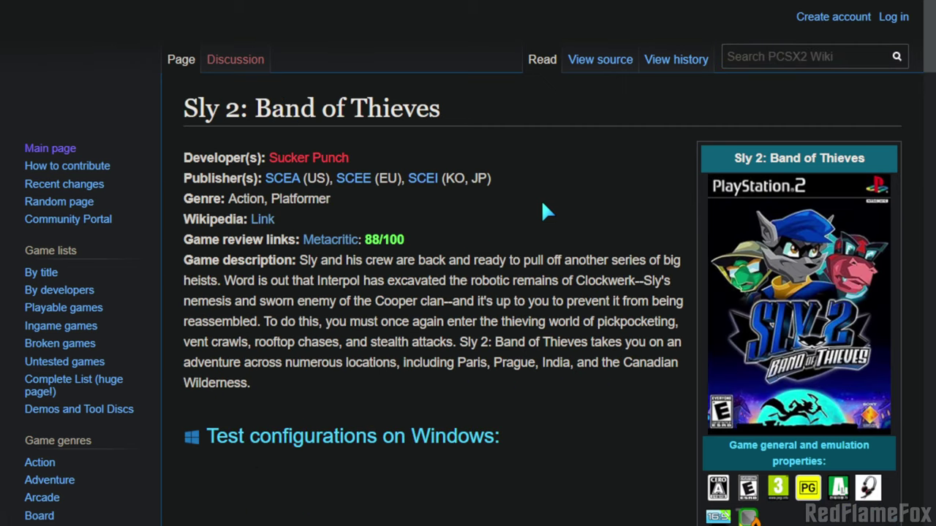
# - Read the known issues for Sly 2: Band of Thieves, examining the workarounds for line upscaling, slow motion and geometric shadows
pyautogui.scroll(-20, 544, 209)
pyautogui.scroll(-10, 463, 276)
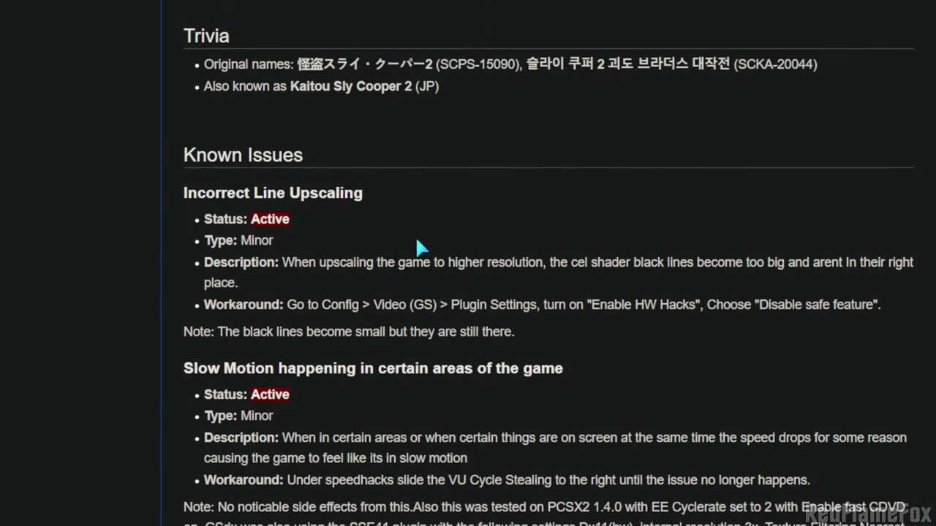
pyautogui.scroll(-1, 484, 257)
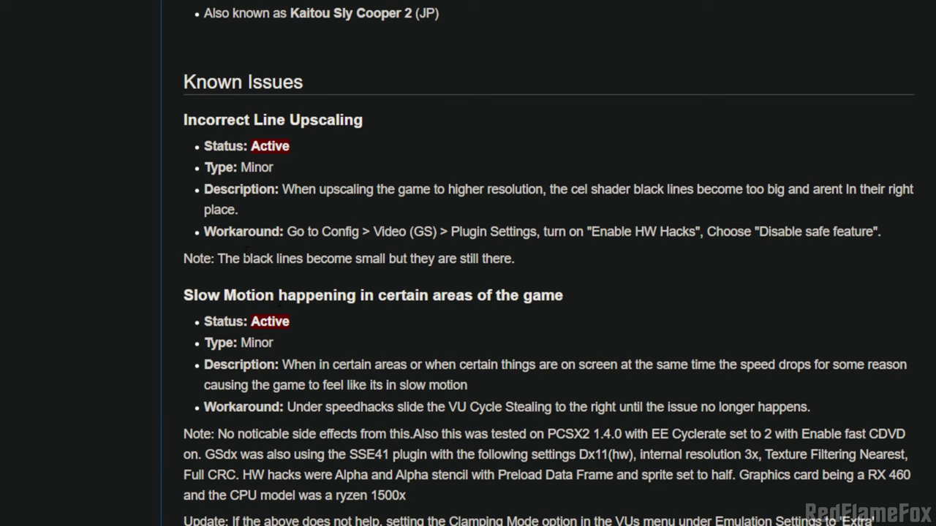
pyautogui.moveTo(288, 231); pyautogui.dragTo(892, 227)
pyautogui.scroll(-4, 614, 297)
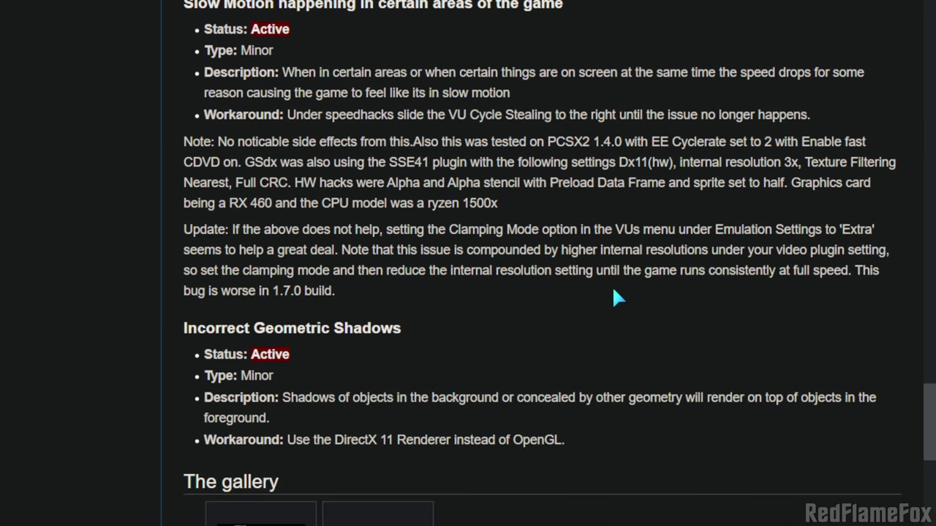
pyautogui.scroll(1, 445, 236)
pyautogui.scroll(-3, 391, 438)
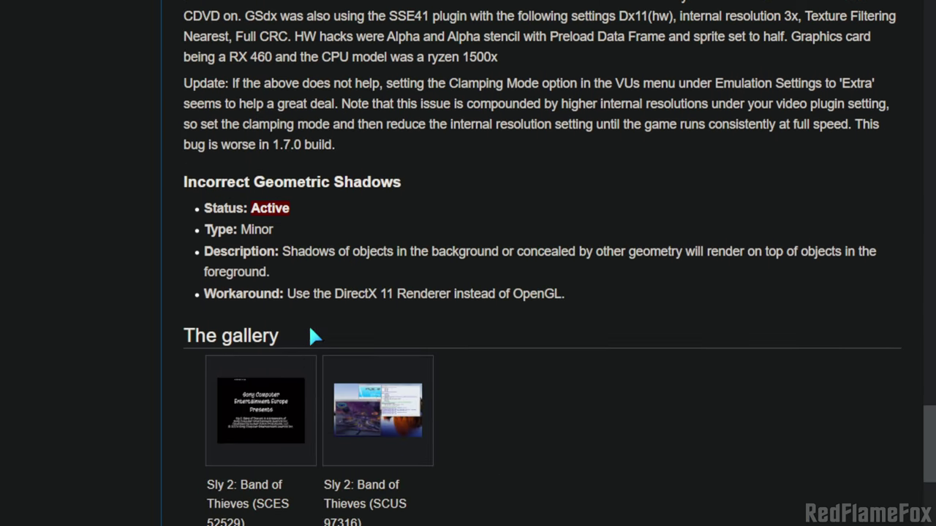
pyautogui.moveTo(272, 294); pyautogui.dragTo(602, 305)
pyautogui.click(443, 307)
pyautogui.scroll(5, 504, 326)
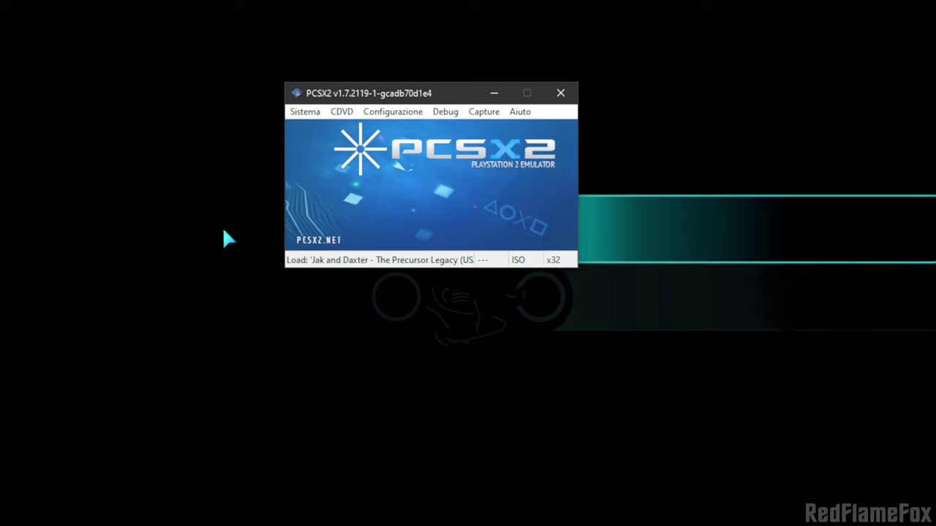
# - Switch back to PCSX2, boot the Jak and Daxter ISO and arrange the game window beside the main window
pyautogui.click(307, 111)
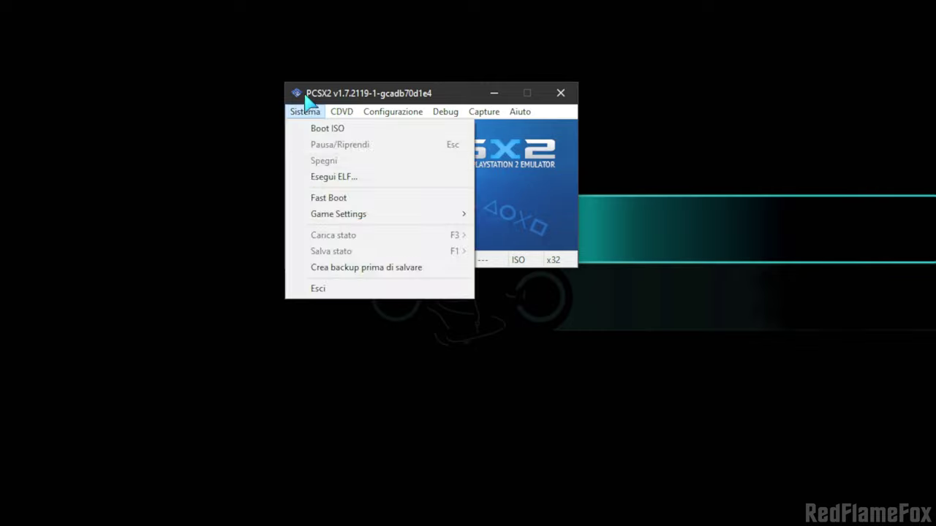
pyautogui.moveTo(355, 213)
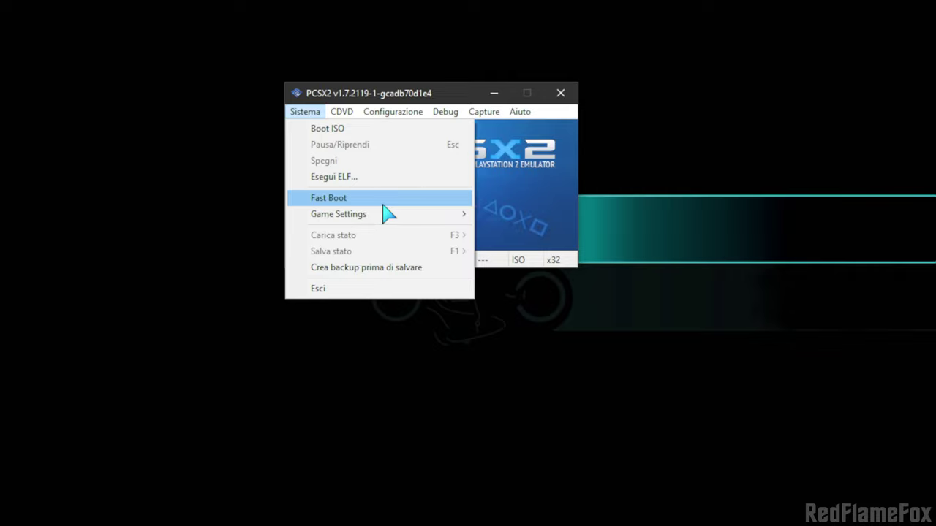
pyautogui.click(369, 132)
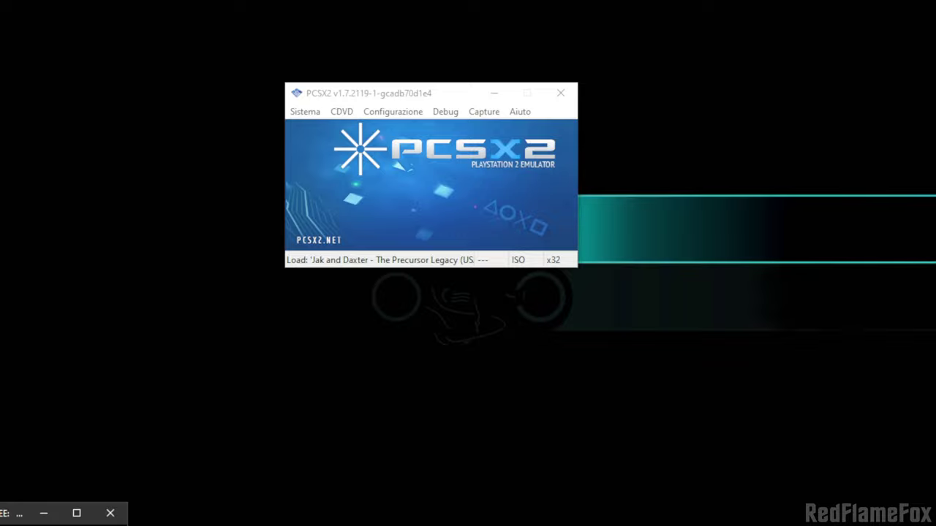
pyautogui.moveTo(140, 501); pyautogui.dragTo(434, 120)
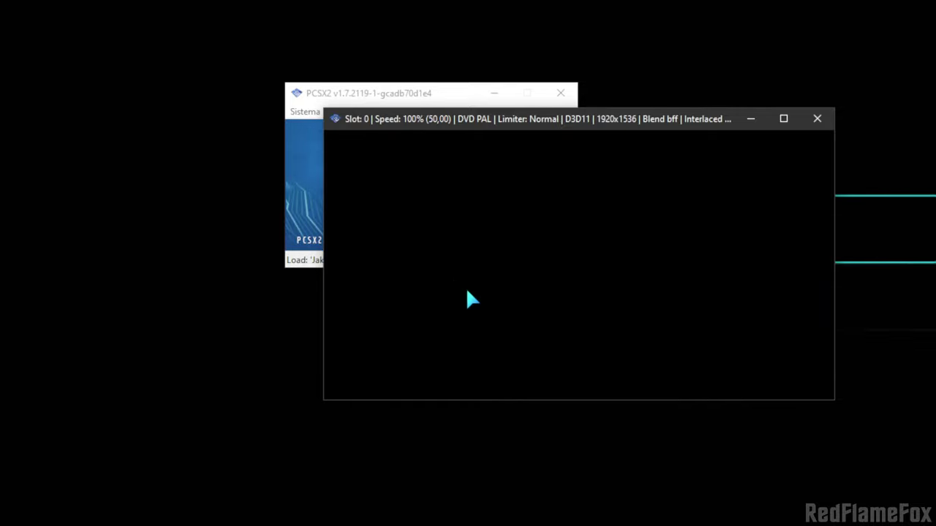
pyautogui.moveTo(314, 91); pyautogui.dragTo(156, 85)
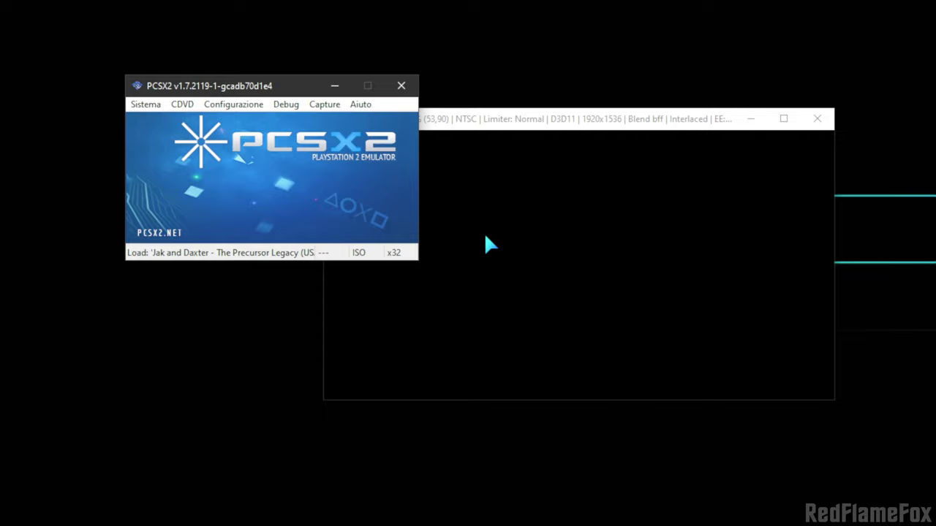
pyautogui.click(484, 233)
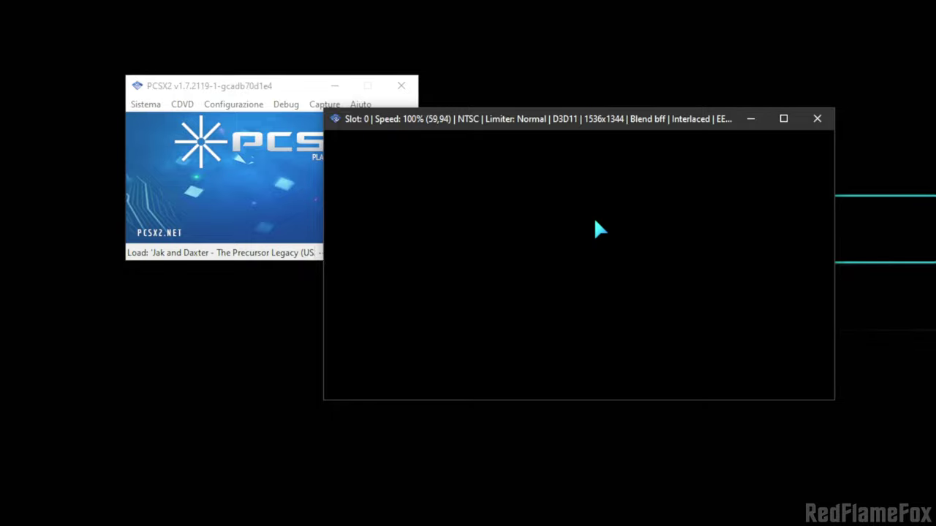
# - Check the system commands available while the game is running and return to the game window
pyautogui.click(155, 106)
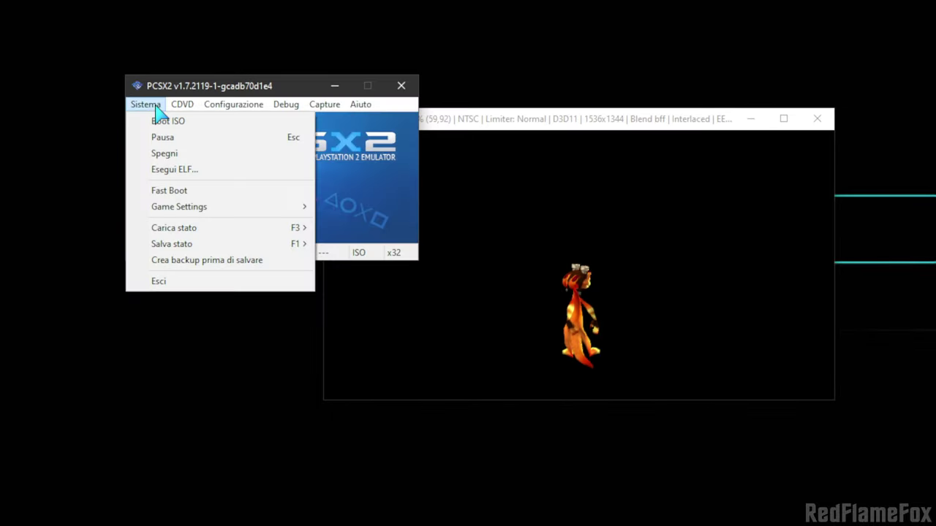
pyautogui.click(646, 172)
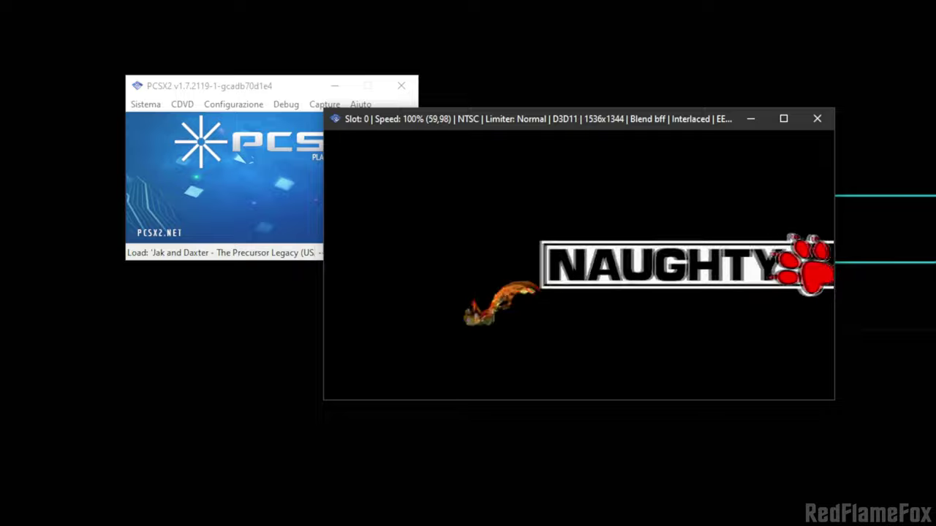
# - Run the Jak and Daxter intro at turbo speed up to the title screen, returning to normal speed there
pyautogui.press('Tab')
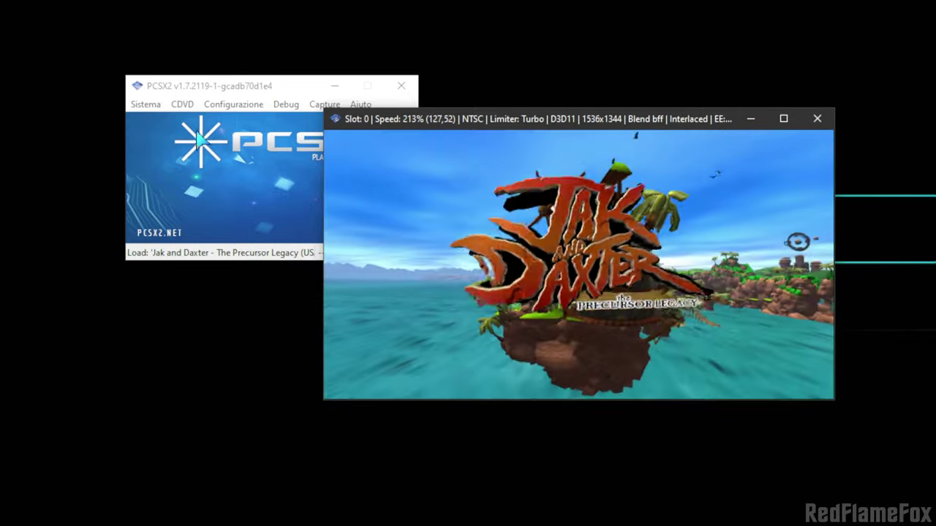
pyautogui.press('Tab')
# - Reboot the ISO with Fast Boot enabled, accepting the PS2 reset, and fast-forward in turbo mode to the title screen
pyautogui.click(146, 104)
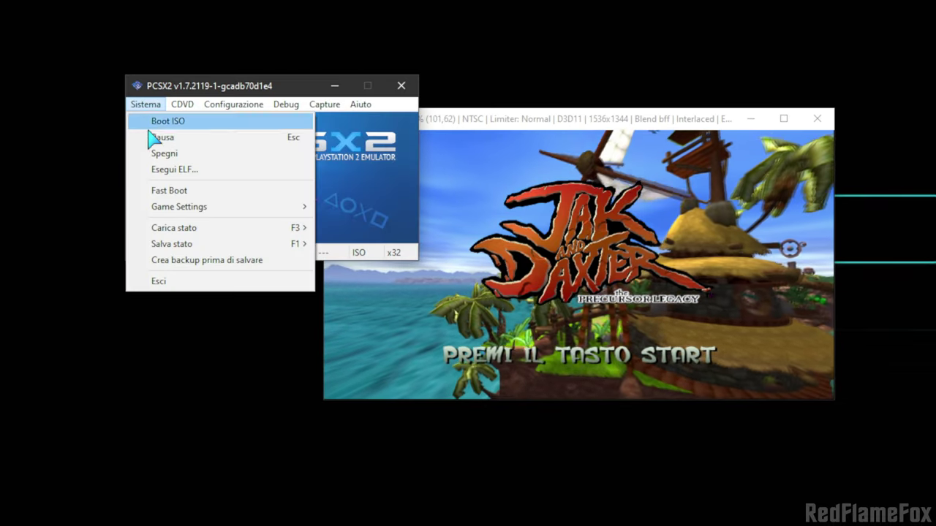
pyautogui.click(209, 191)
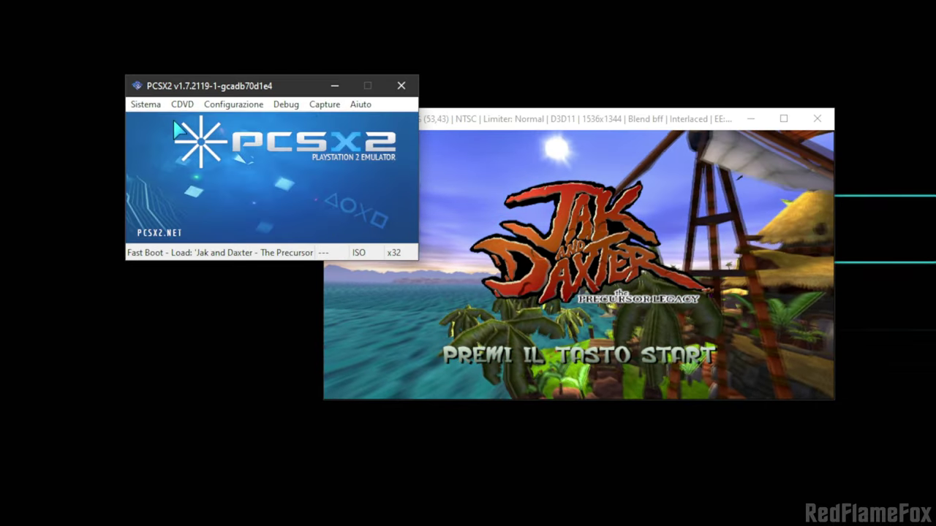
pyautogui.click(145, 104)
pyautogui.click(154, 121)
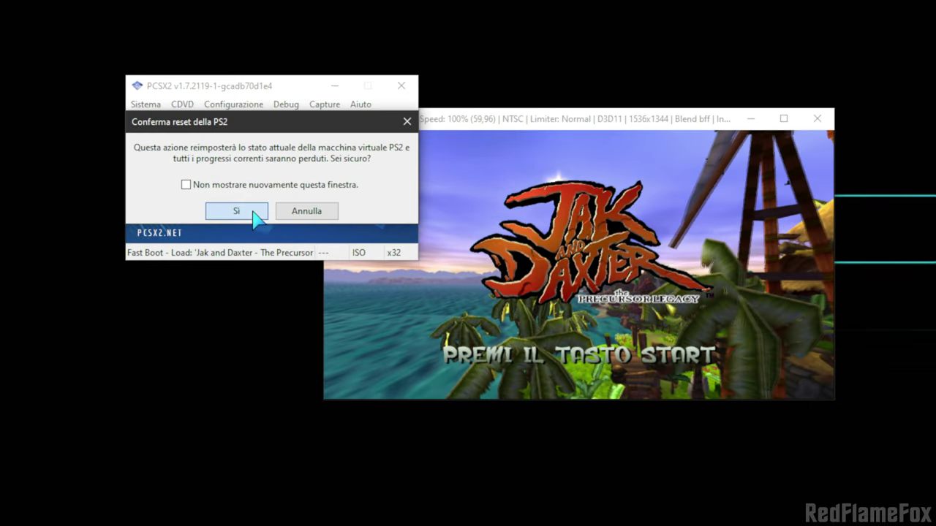
pyautogui.click(236, 211)
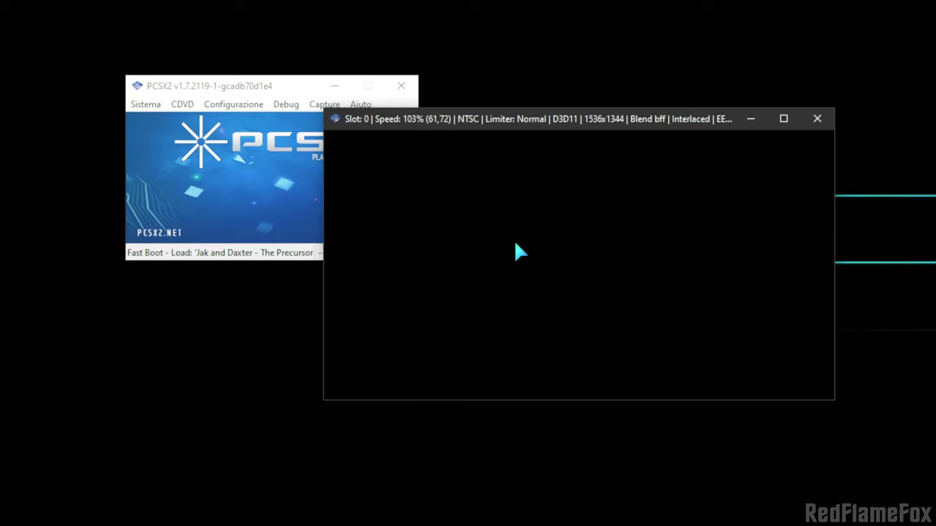
pyautogui.press('Tab')
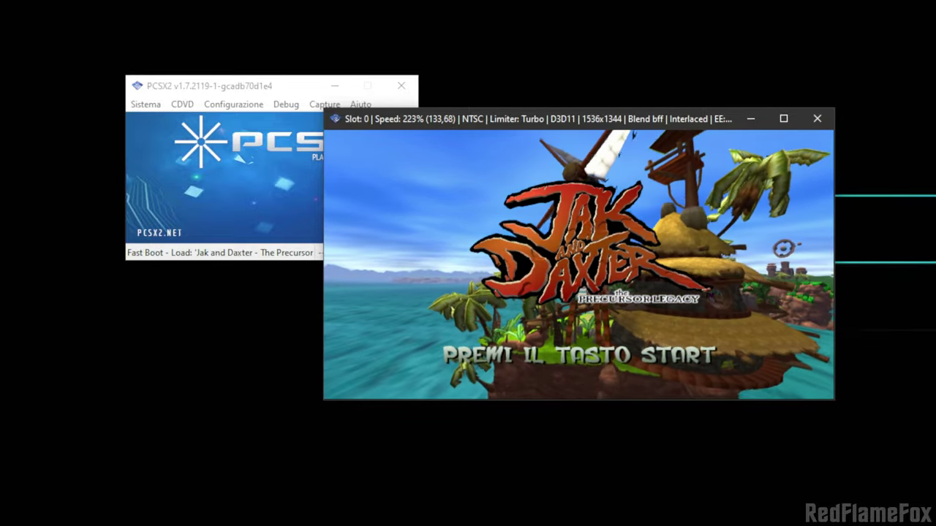
pyautogui.press('Tab')
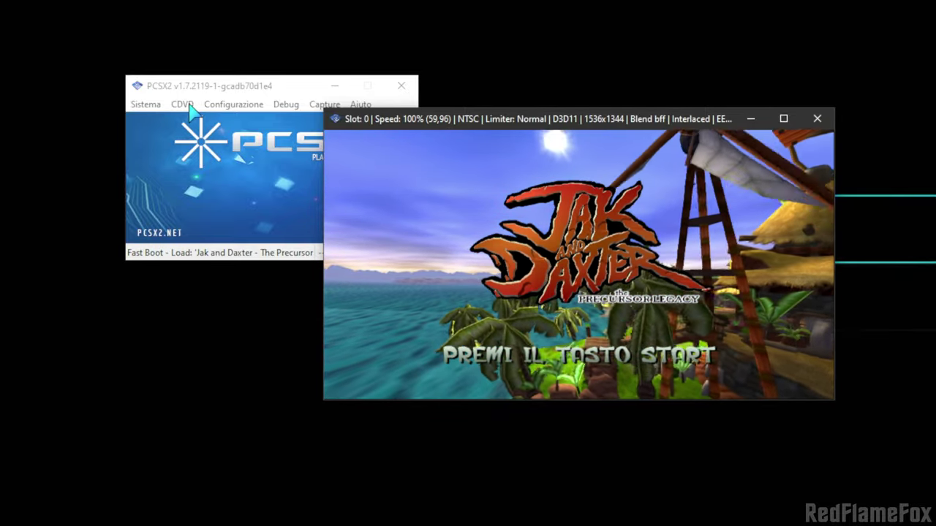
# - Change the CDVD source to no disc (Nessun disco) and reset the system to apply it
pyautogui.click(182, 104)
pyautogui.moveTo(146, 104)
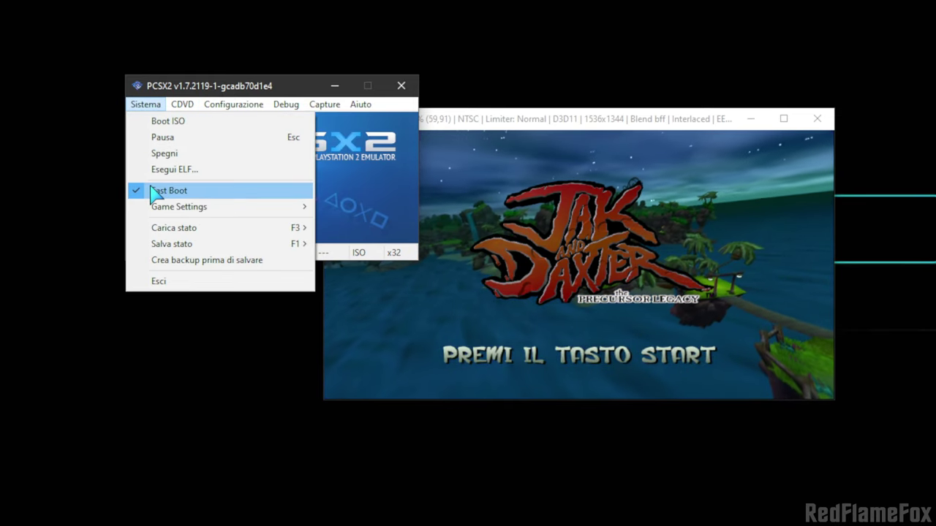
pyautogui.moveTo(182, 104)
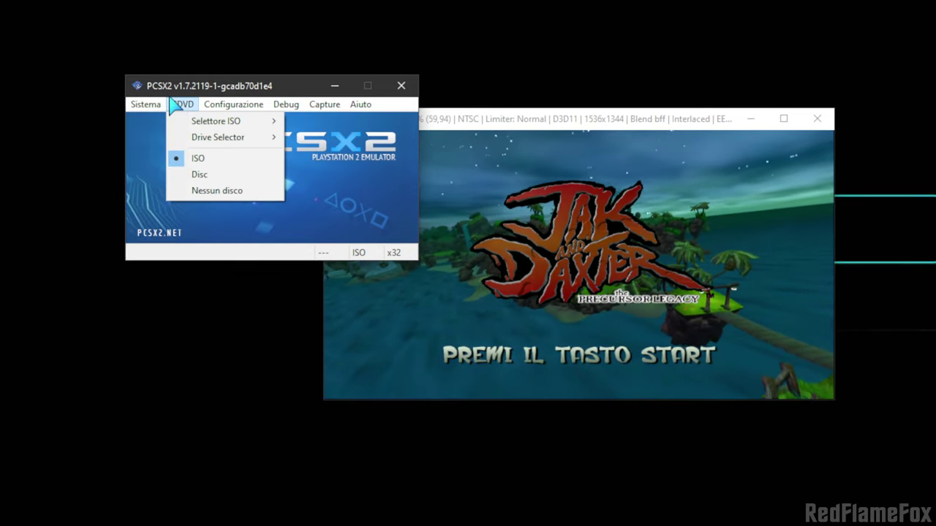
pyautogui.click(224, 192)
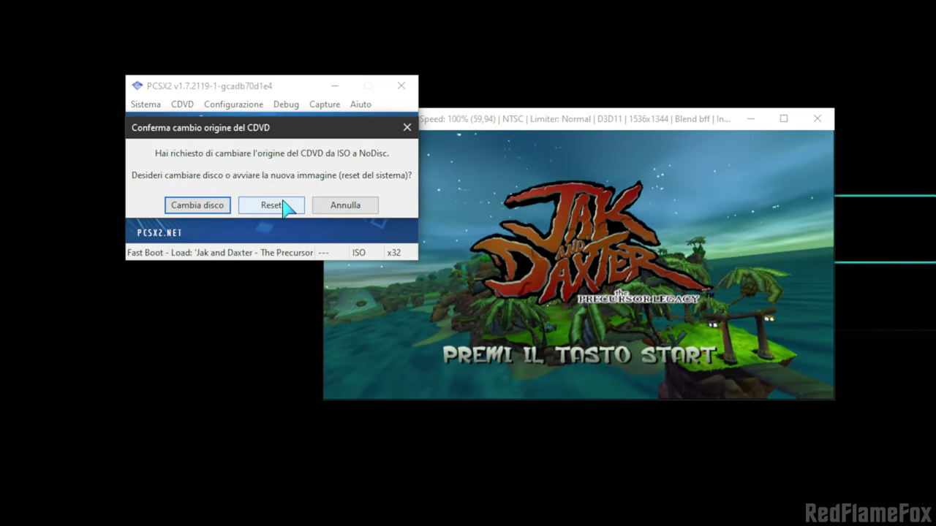
pyautogui.click(284, 205)
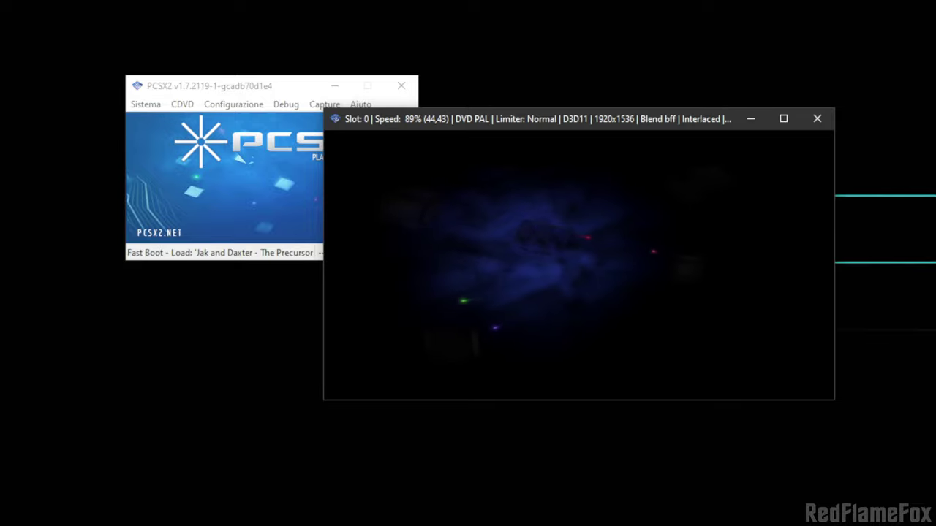
# - Check the disc source and system boot options, and return to the PS2 BIOS window
pyautogui.click(182, 104)
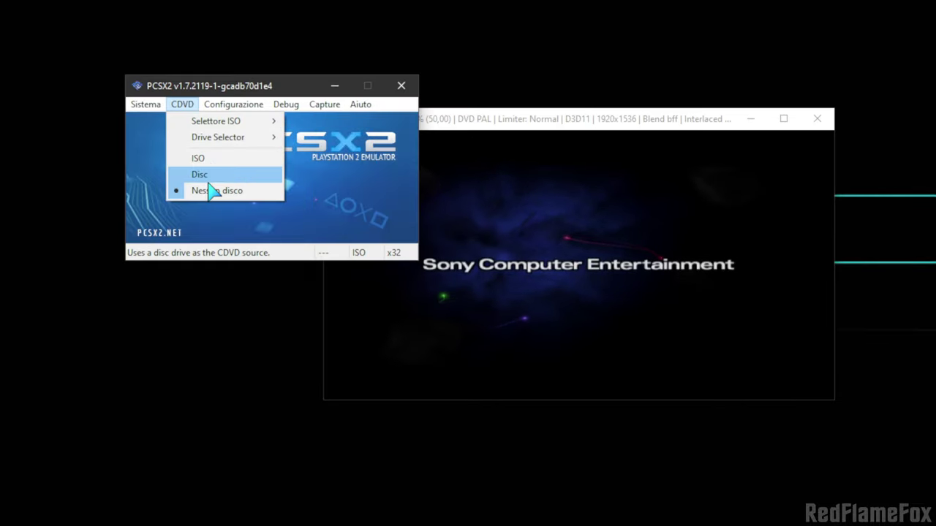
pyautogui.moveTo(233, 104)
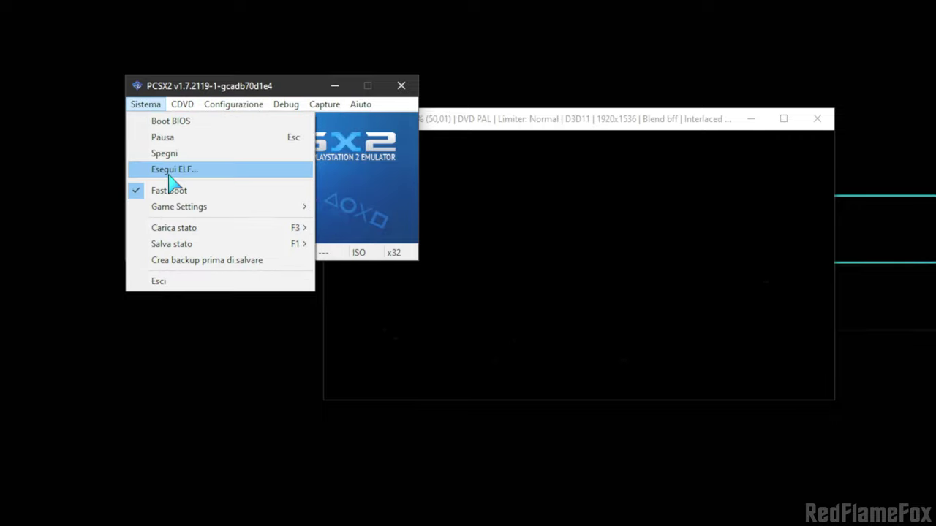
pyautogui.click(593, 263)
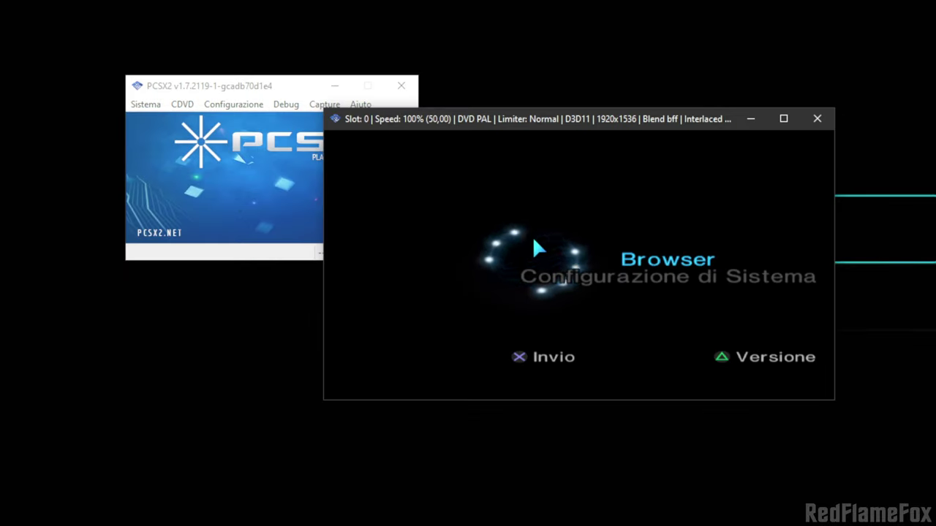
# - Open the BIOS System Configuration and examine its clock, screen size, digital output, video output and language entries
pyautogui.press('Down')
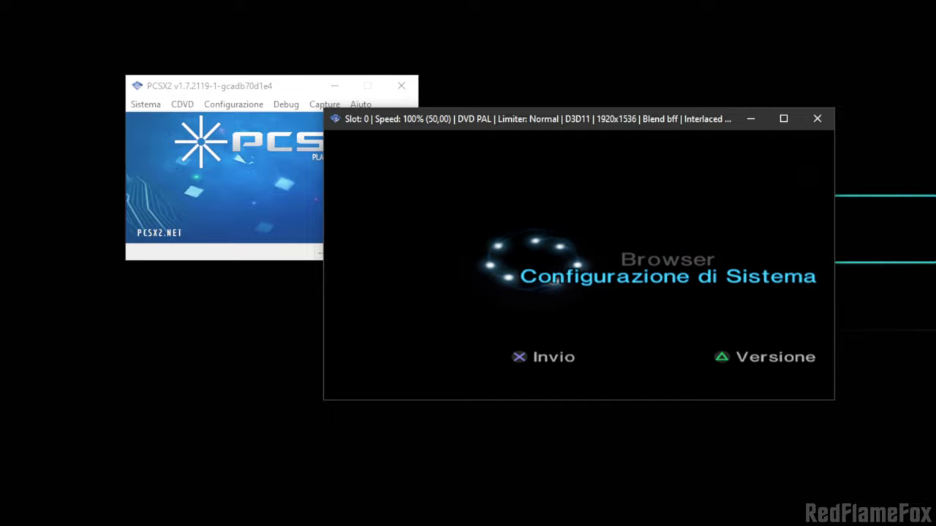
pyautogui.press('Return')
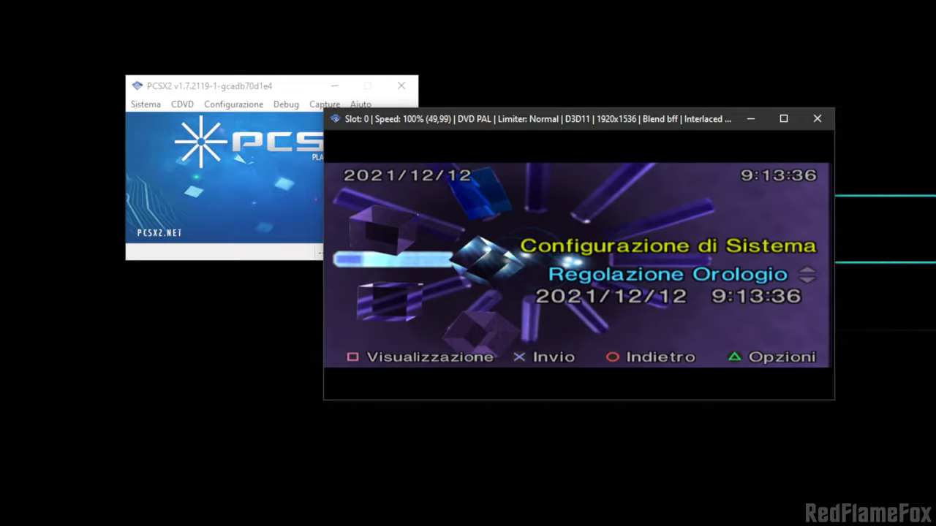
pyautogui.press('Up')
pyautogui.press('Up')
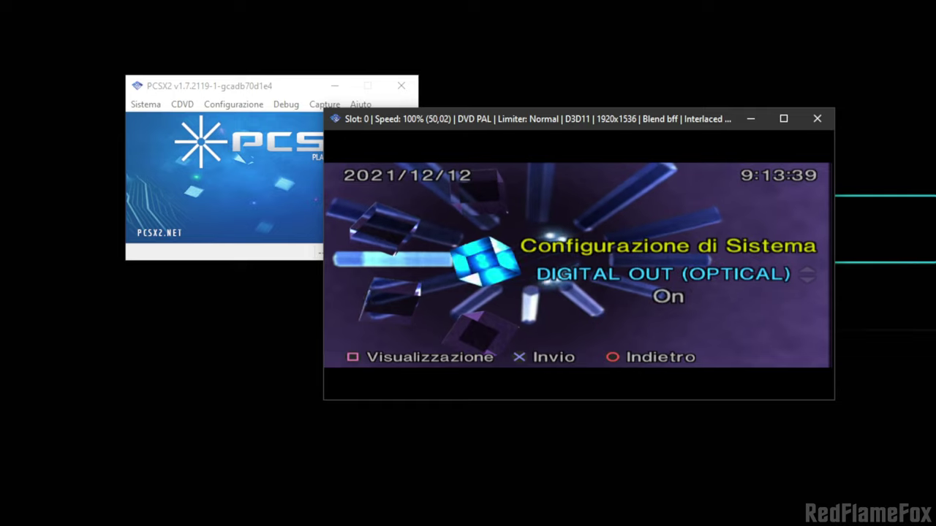
pyautogui.press('Up')
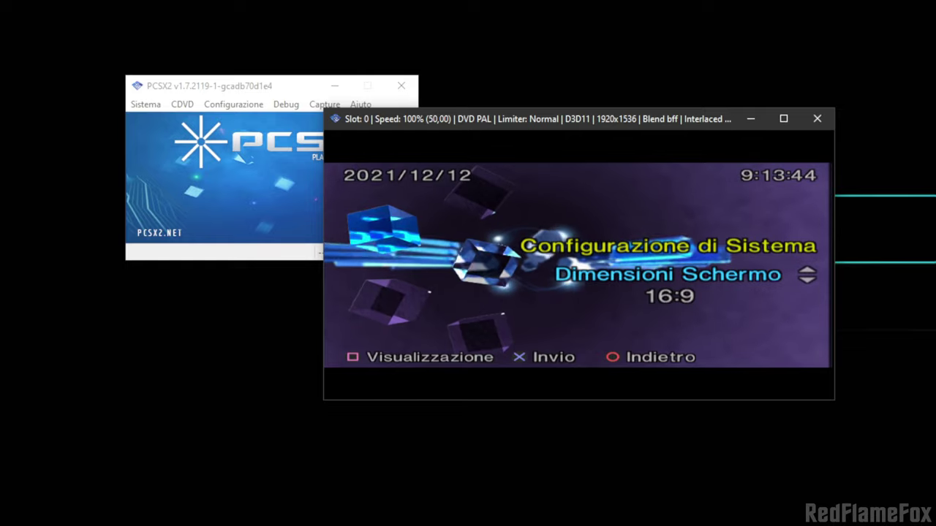
pyautogui.press('Up')
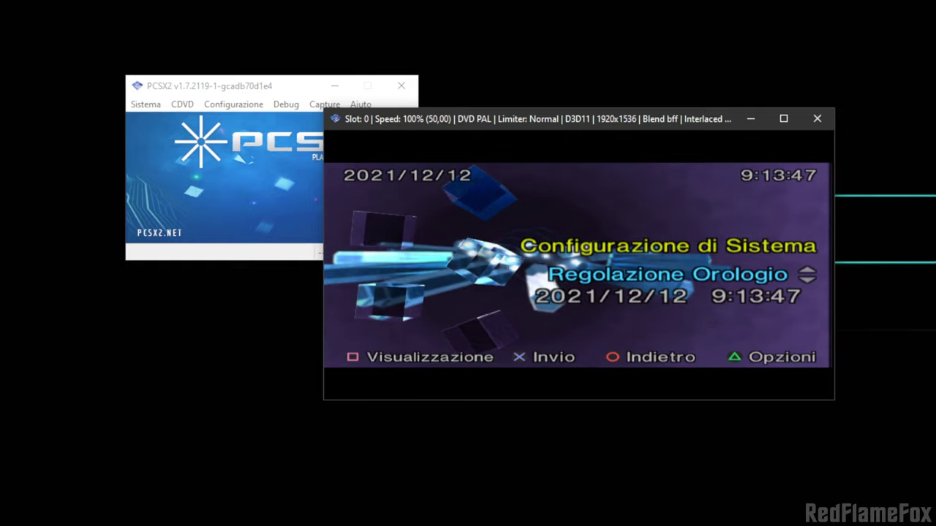
pyautogui.press('Up')
pyautogui.press('Up')
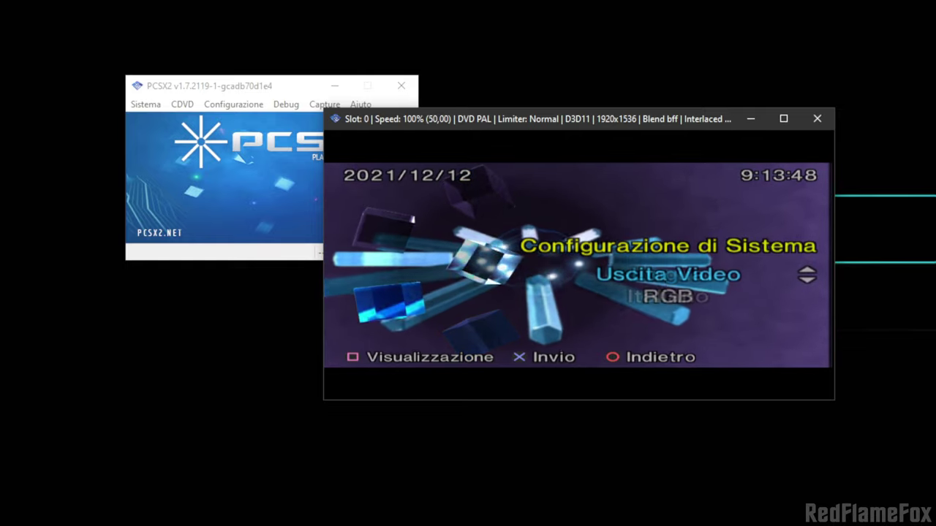
pyautogui.press('Down')
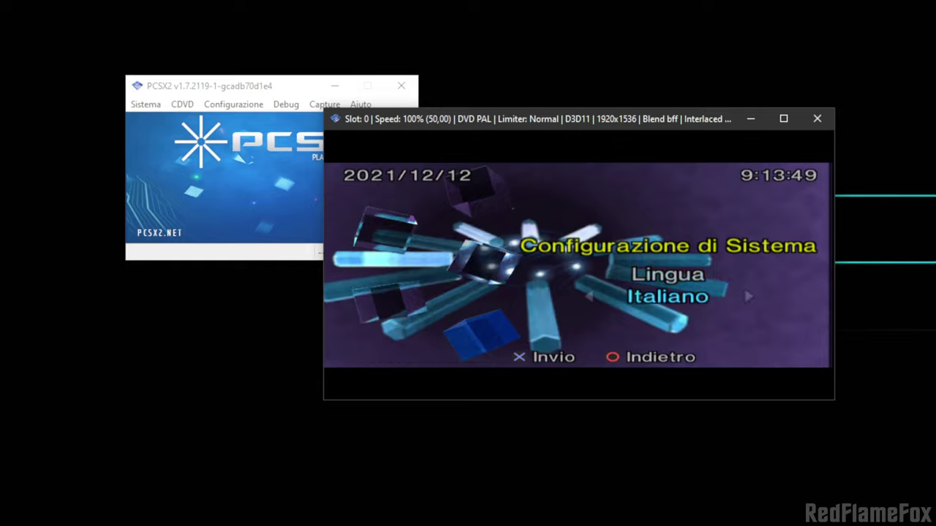
# - Preview the available system languages, such as Olandese and Inglese, and confirm Italiano as the language
pyautogui.press('Return')
pyautogui.press('Right')
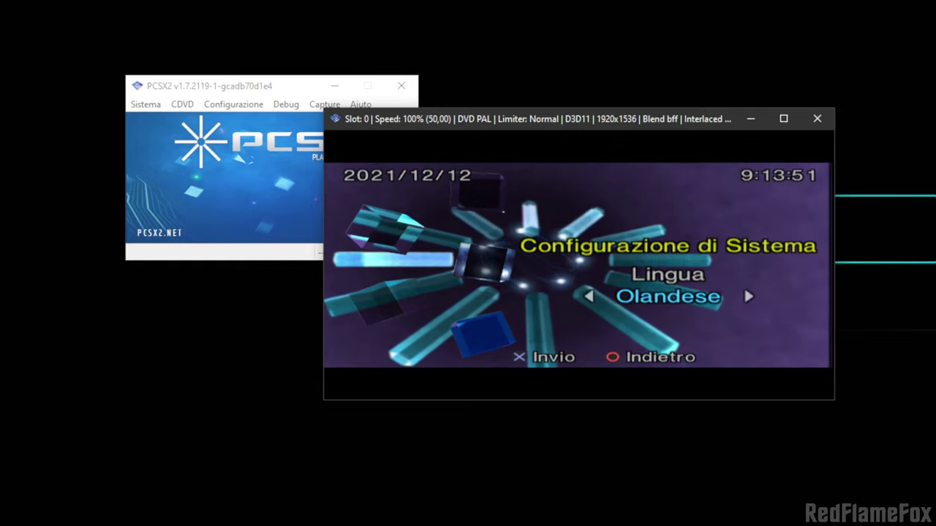
pyautogui.press('Right')
pyautogui.press('Right')
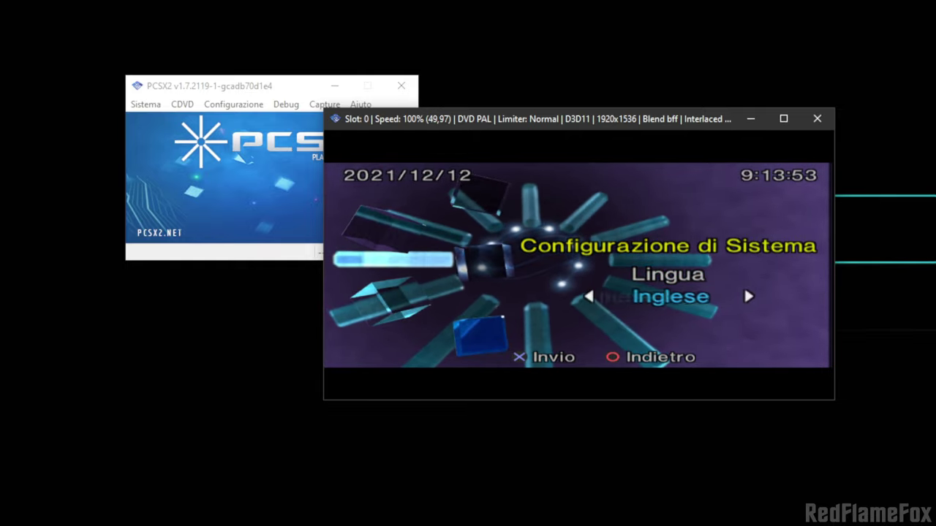
pyautogui.press('Left')
pyautogui.press('Left')
pyautogui.press('Left')
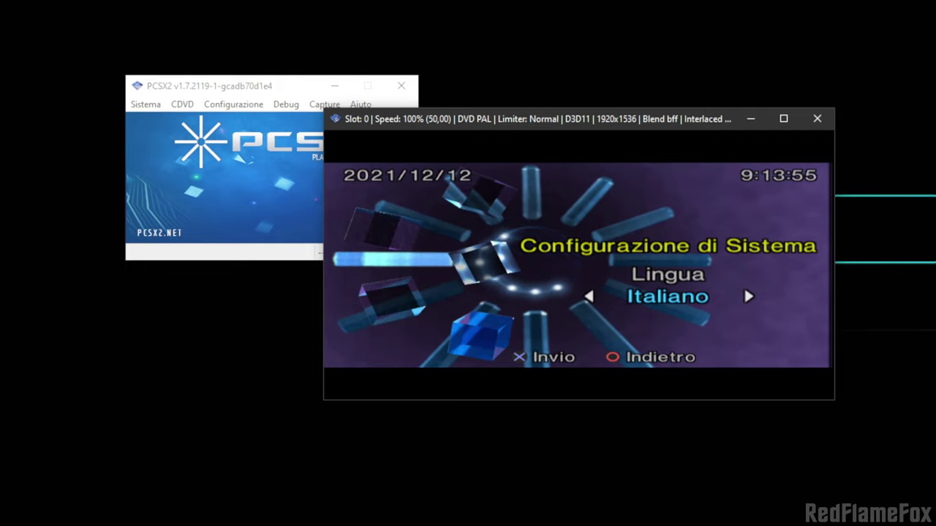
pyautogui.press('Return')
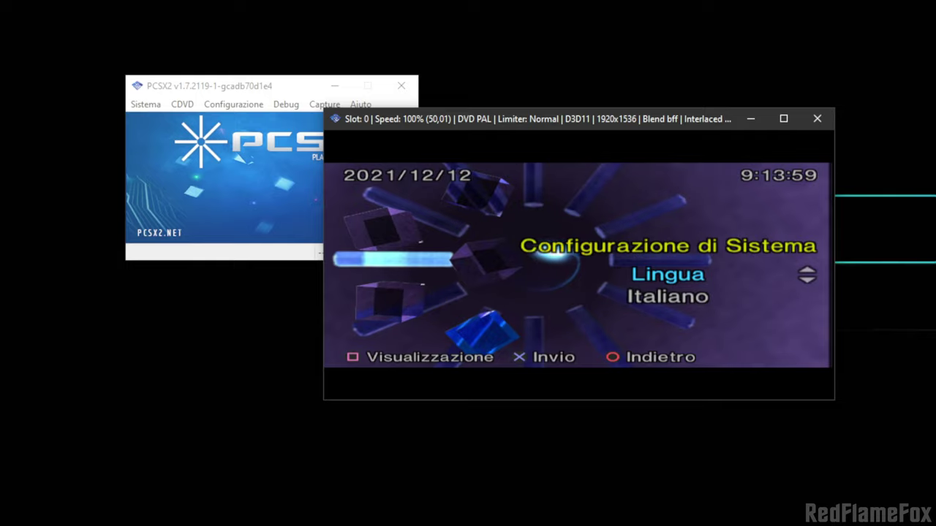
# - Leave System Configuration and open Memory Card (PS2)/1 through the BIOS Browser
pyautogui.press('BackSpace')
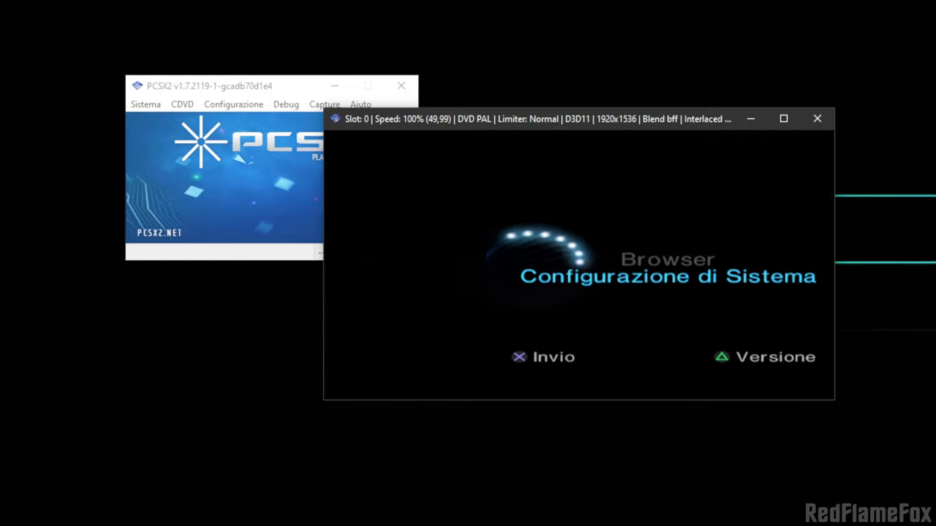
pyautogui.press('Up')
pyautogui.press('Return')
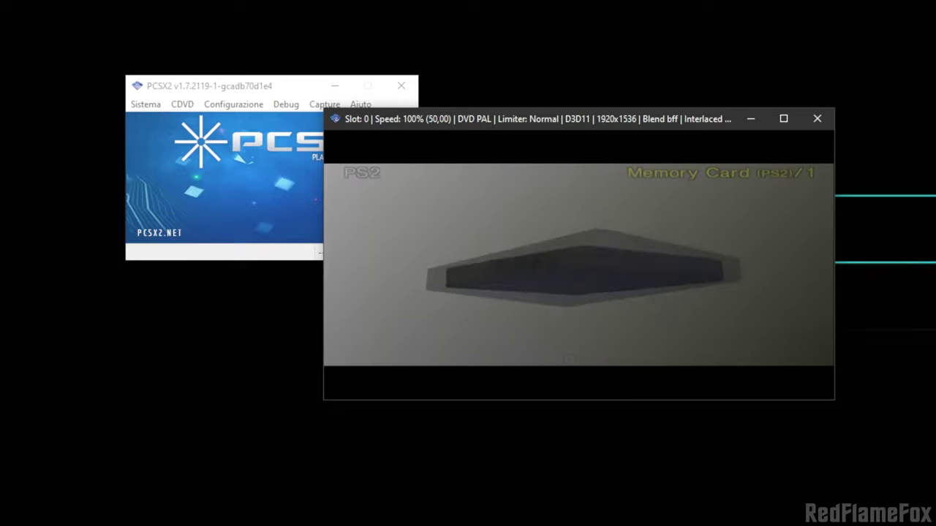
pyautogui.press('Return')
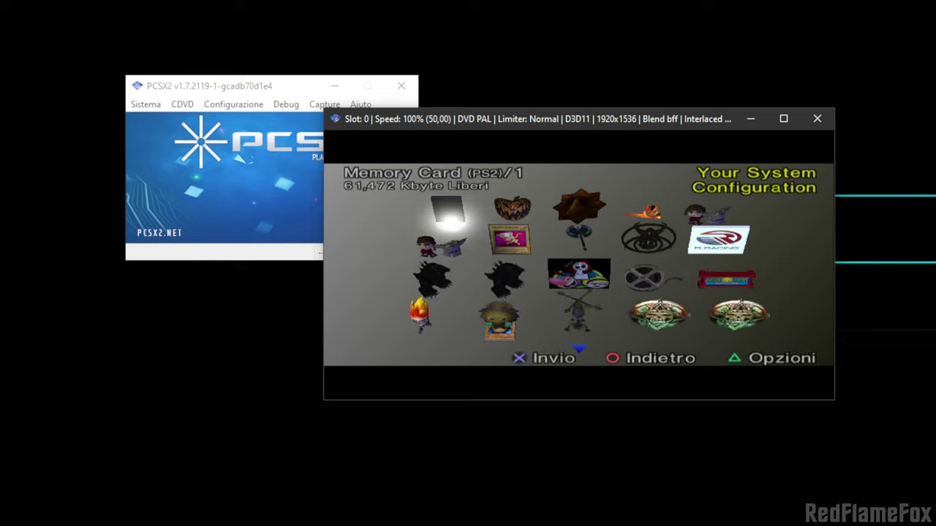
# - Look through the game saves on Memory Card 1, ending on the Yu-Gi-Oh! DOR save
pyautogui.press('Right')
pyautogui.press('Right')
pyautogui.press('Right')
pyautogui.press('Right')
pyautogui.press('Down')
pyautogui.press('Down')
pyautogui.press('Down')
pyautogui.press('Down')
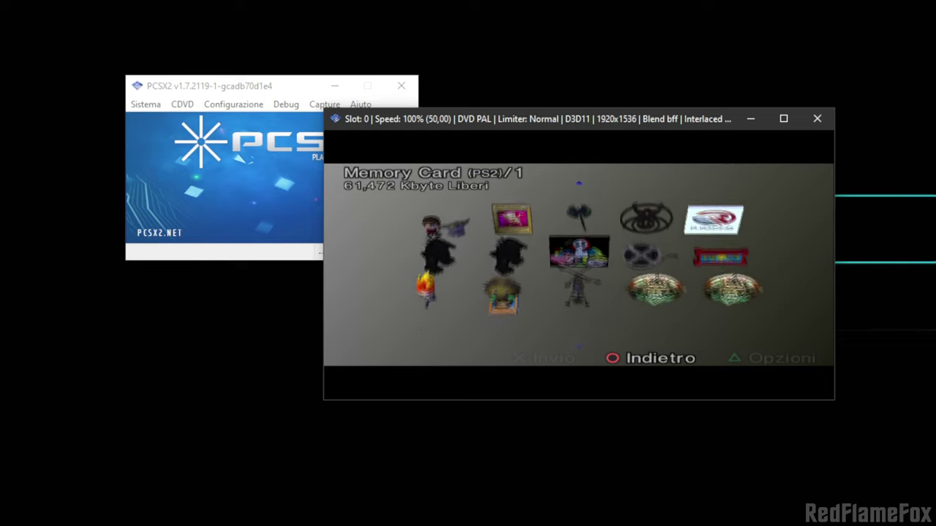
pyautogui.press('Left')
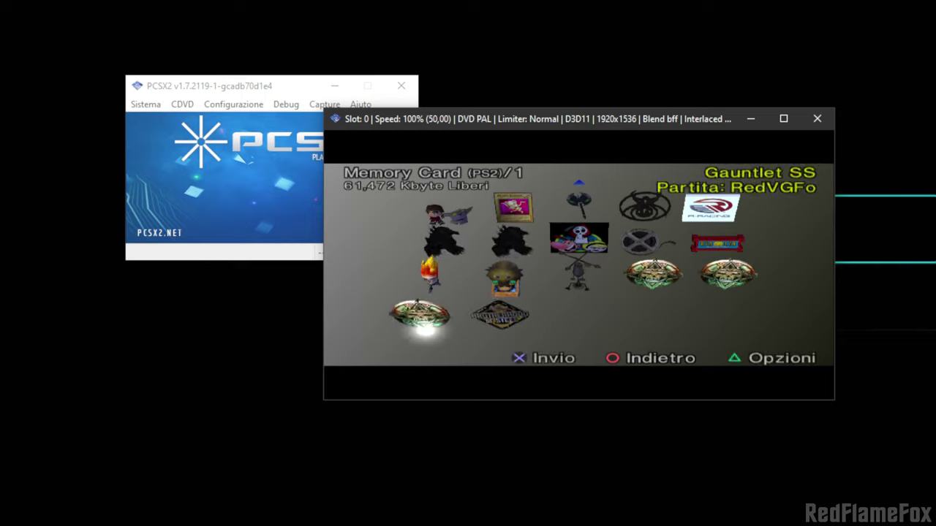
pyautogui.press('Up')
pyautogui.press('Up')
pyautogui.press('Right')
pyautogui.press('Right')
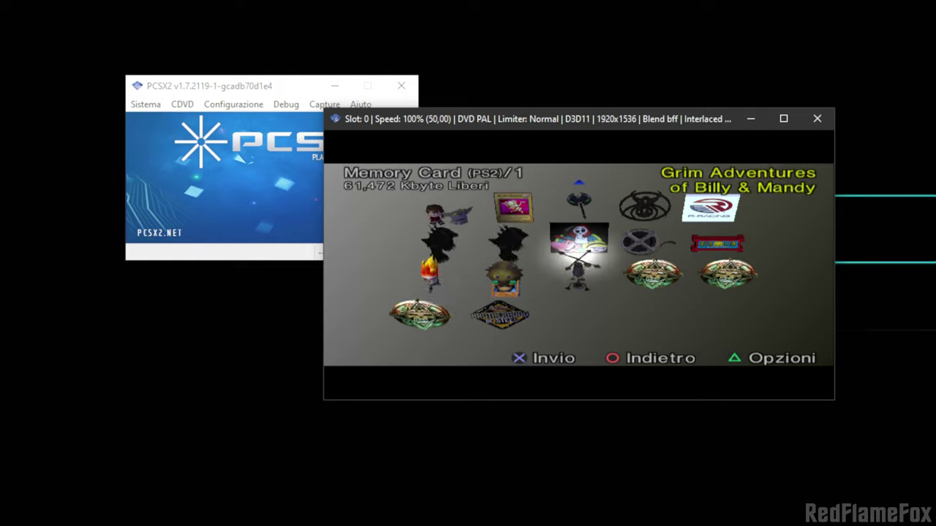
pyautogui.press('Down')
pyautogui.press('Left')
pyautogui.press('Down')
pyautogui.press('Up')
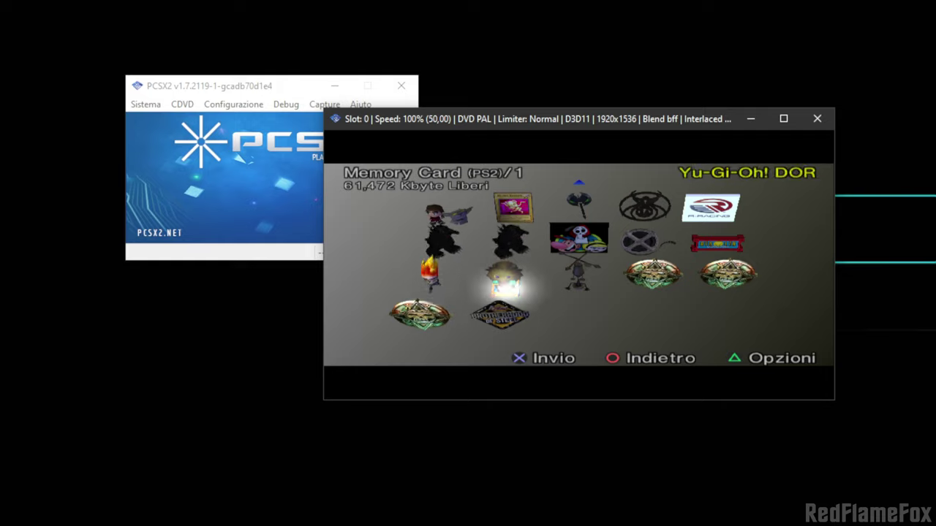
pyautogui.press('Right')
pyautogui.press('Right')
pyautogui.press('Up')
pyautogui.press('Up')
pyautogui.press('Left')
pyautogui.press('Left')
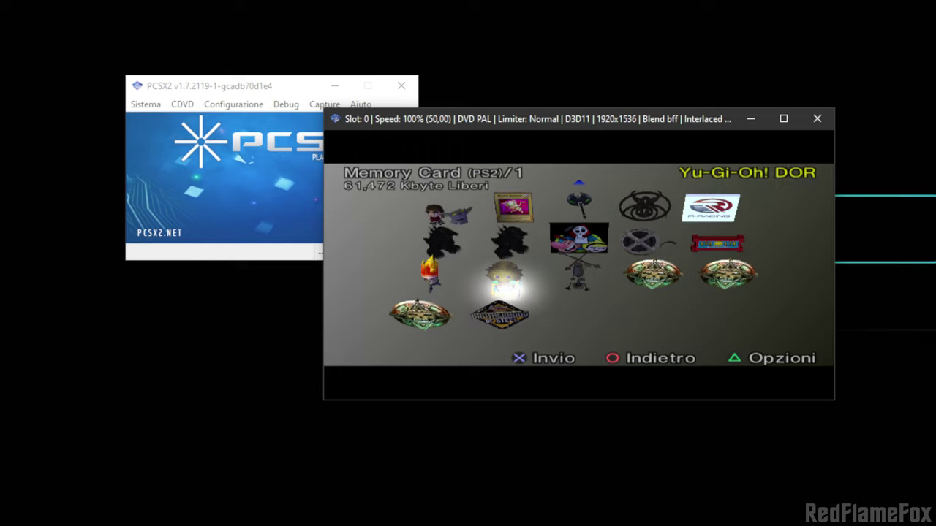
# - Start deleting the Yu-Gi-Oh! DOR save, decline the confirmation with No and return to the memory card's save list
pyautogui.press('Return')
pyautogui.press('Down')
pyautogui.press('Return')
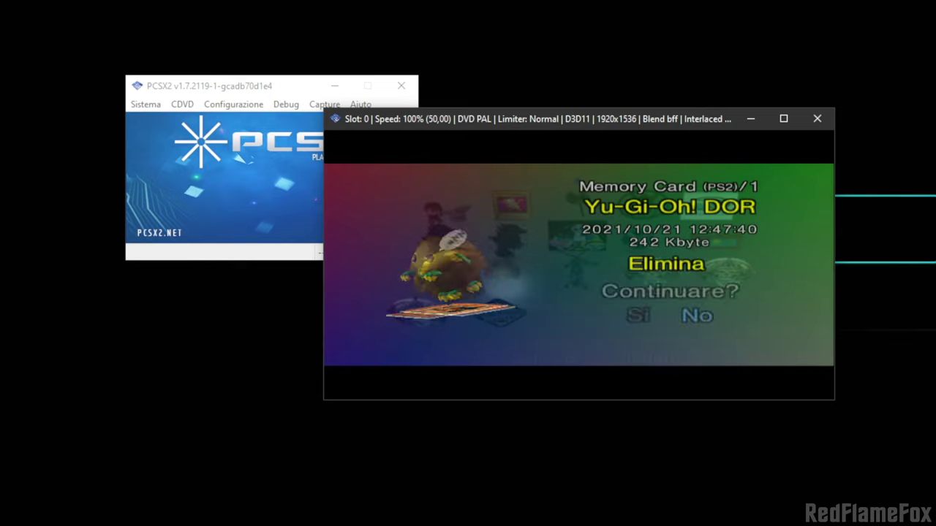
pyautogui.press('Return')
pyautogui.press('BackSpace')
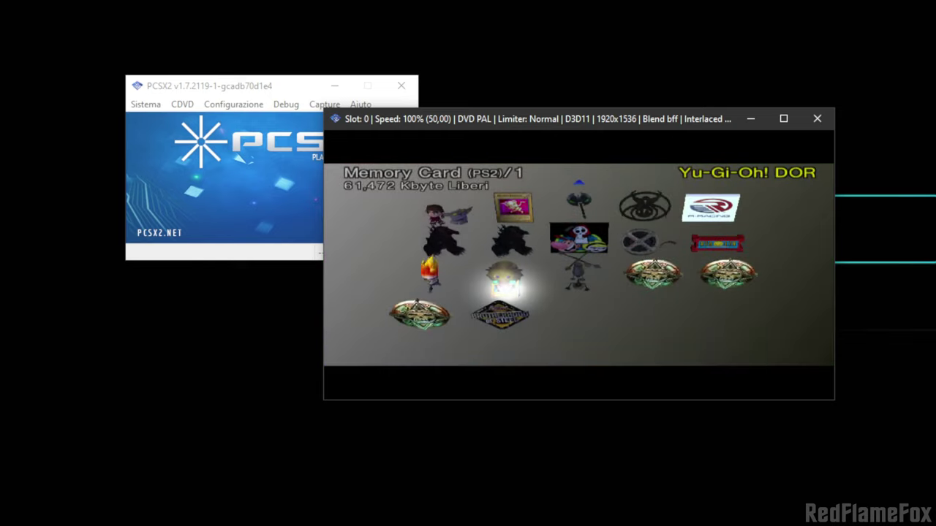
# - Browse the saves on Memory Card 1 past PRIMAL (10) Aetha and Yu-Gi-Oh! GX Tag Force Evolution to Jak X Combat Racing
pyautogui.press('Up')
pyautogui.press('Right')
pyautogui.press('Left')
pyautogui.press('Left')
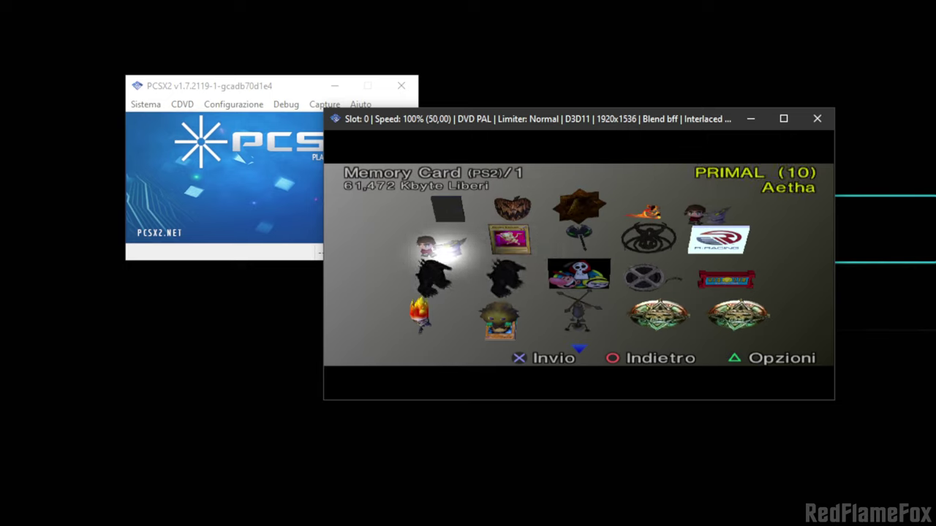
pyautogui.press('Right')
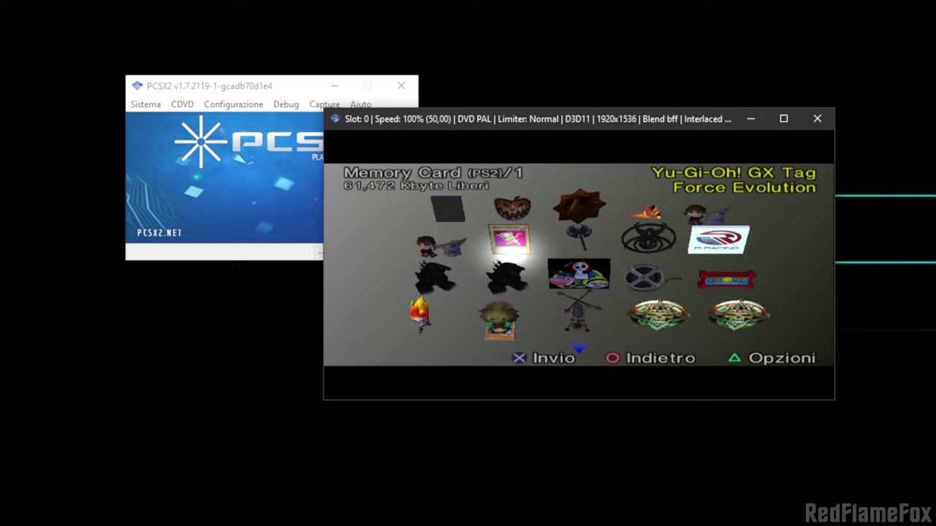
pyautogui.press('Up')
pyautogui.press('Right')
pyautogui.press('Right')
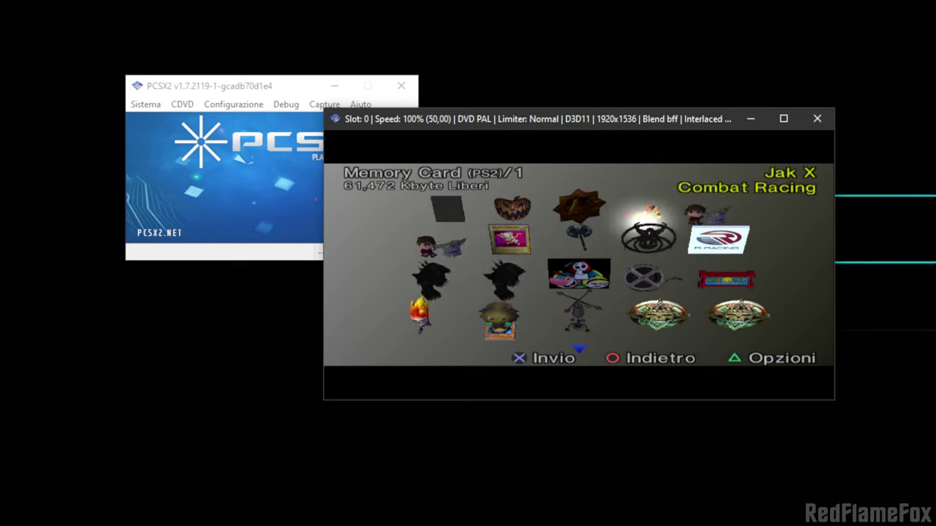
# - View the Copia and Elimina options of the Jak X Combat Racing and R: Salvataggio 1 saves, backing out of each
pyautogui.press('Return')
pyautogui.press('Down')
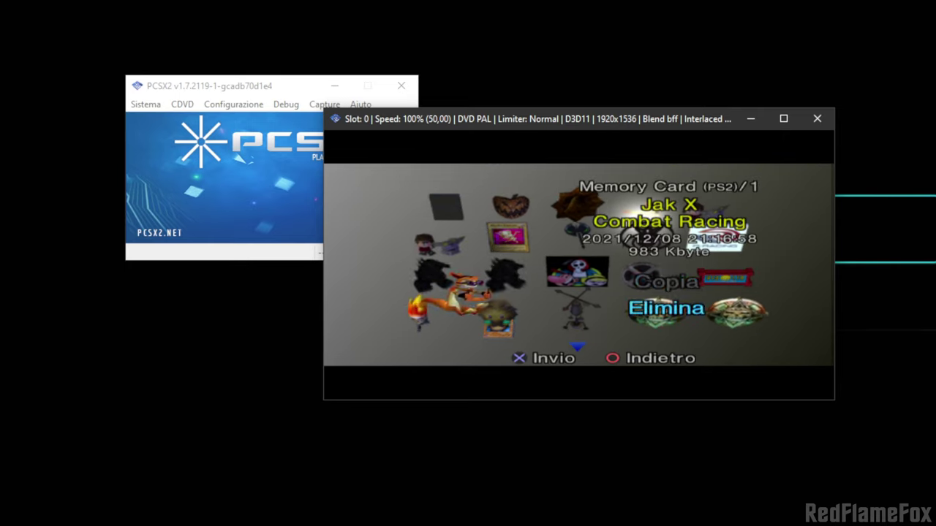
pyautogui.press('BackSpace')
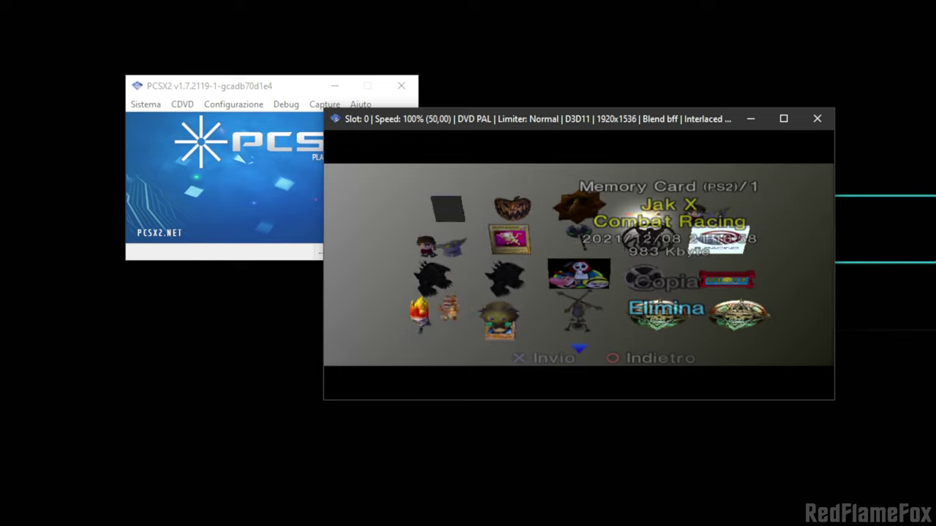
pyautogui.press('Up')
pyautogui.press('Down')
pyautogui.press('Return')
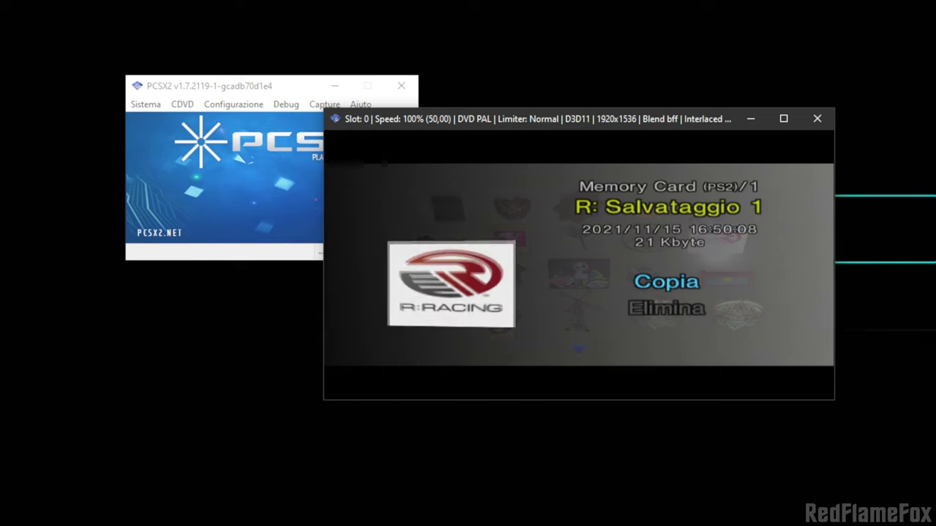
pyautogui.press('BackSpace')
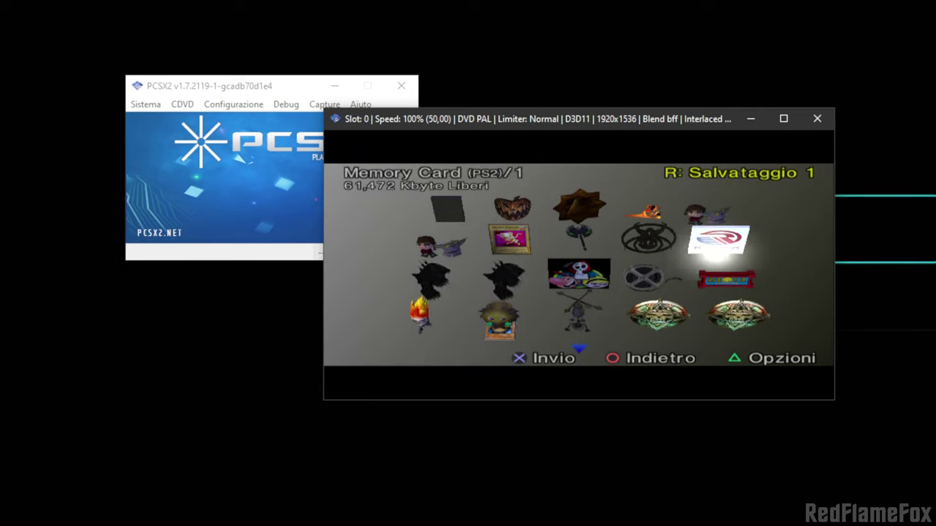
# - Look through the lower rows of saves on Memory Card 1, including Ghost Rider and Profilo Godzilla
pyautogui.press('Down')
pyautogui.press('Down')
pyautogui.press('Left')
pyautogui.press('Left')
pyautogui.press('Left')
pyautogui.press('Left')
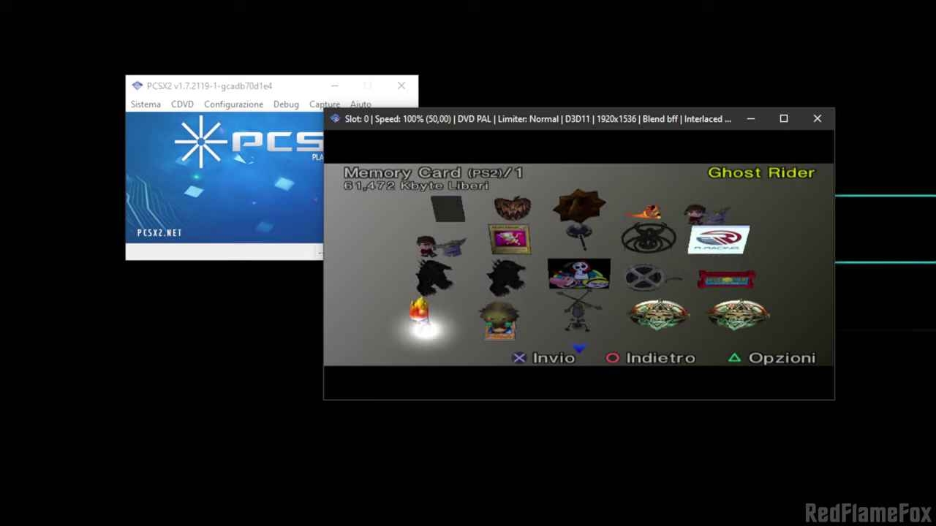
pyautogui.press('Down')
pyautogui.press('Right')
pyautogui.press('Up')
pyautogui.press('Up')
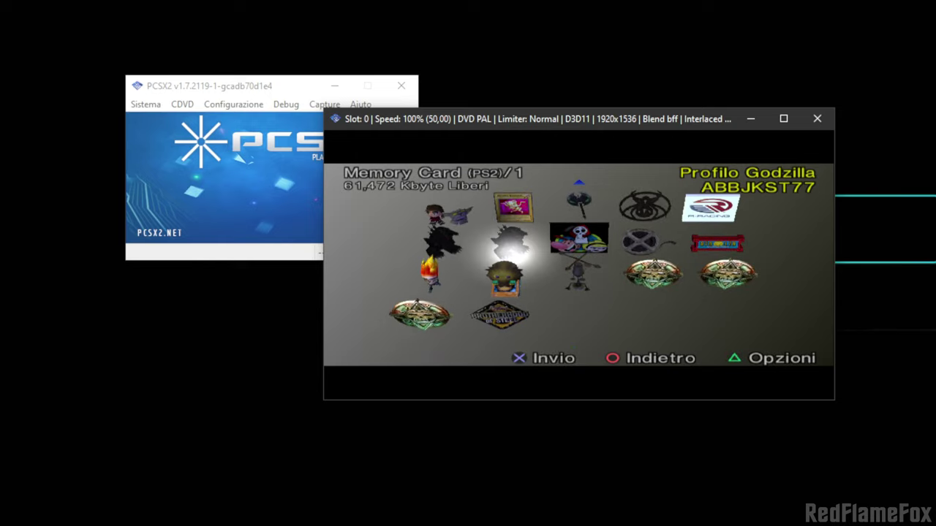
# - Start deleting the PRIMAL (10) Aetha save, decline with No and return to the memory card selection
pyautogui.press('Left')
pyautogui.press('Up')
pyautogui.press('Return')
pyautogui.press('Down')
pyautogui.press('Return')
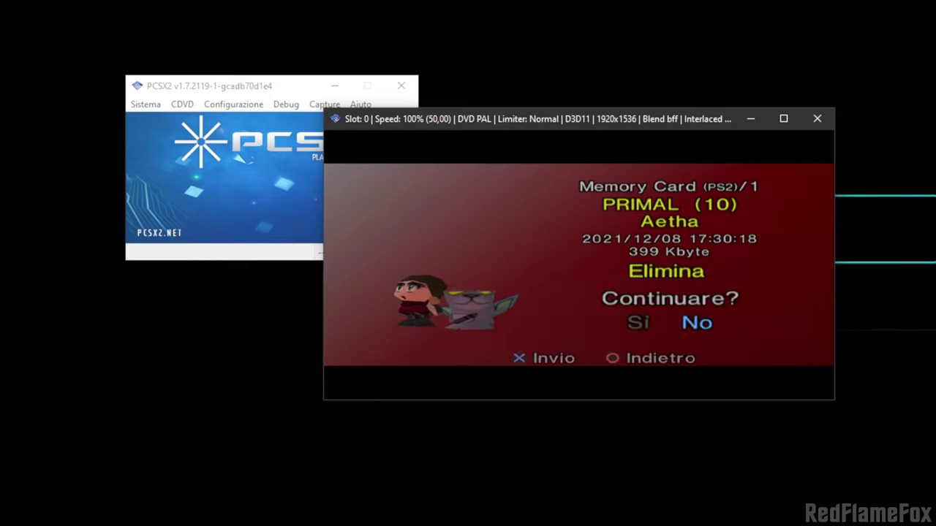
pyautogui.press('Return')
pyautogui.press('Escape')
pyautogui.press('Escape')
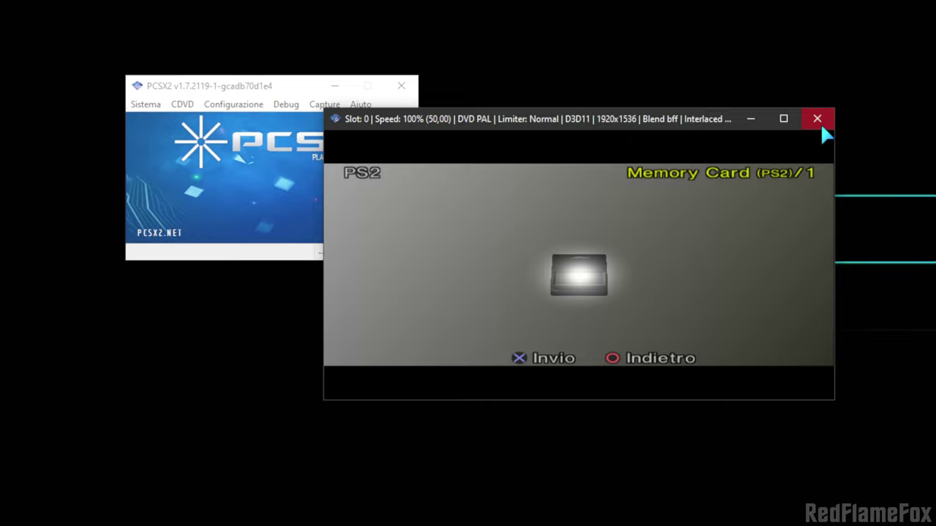
# - Close the emulation window and resume the suspended BIOS session with Riprendi
pyautogui.doubleClick(547, 211)
pyautogui.doubleClick(549, 209)
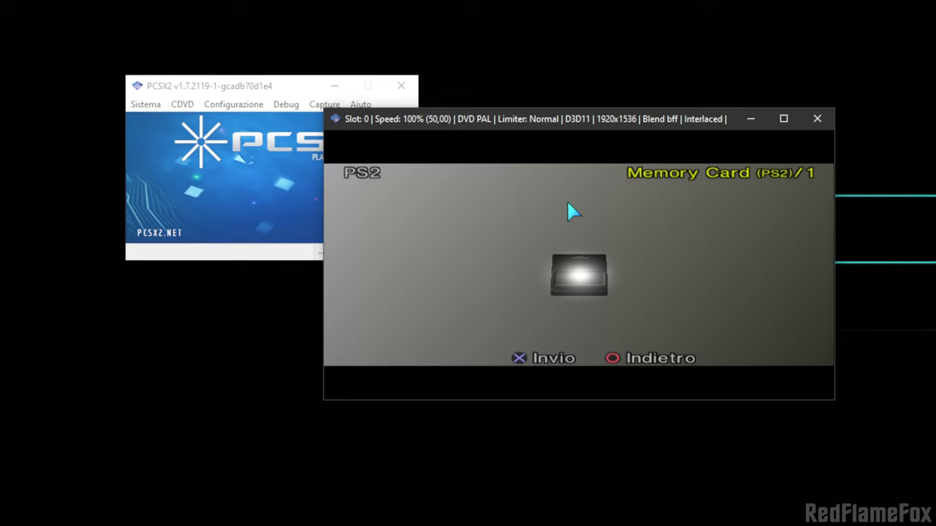
pyautogui.click(817, 119)
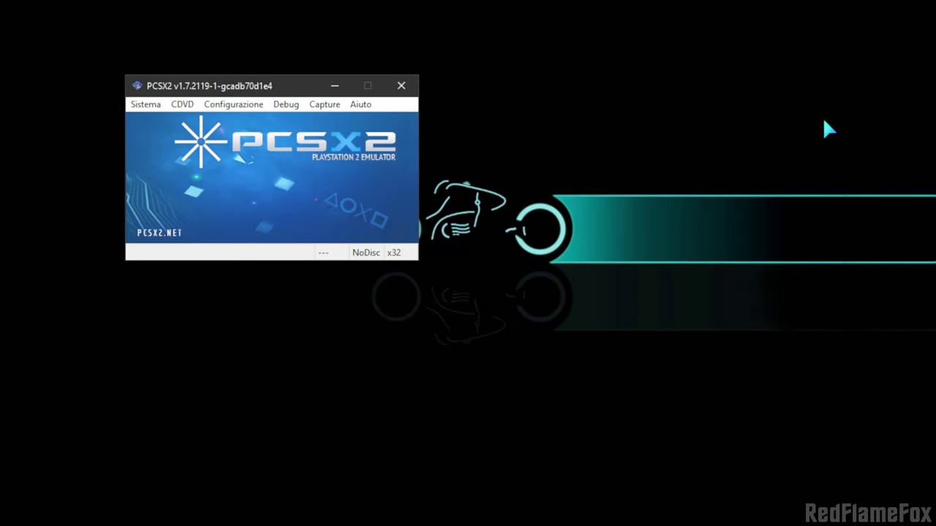
pyautogui.click(139, 106)
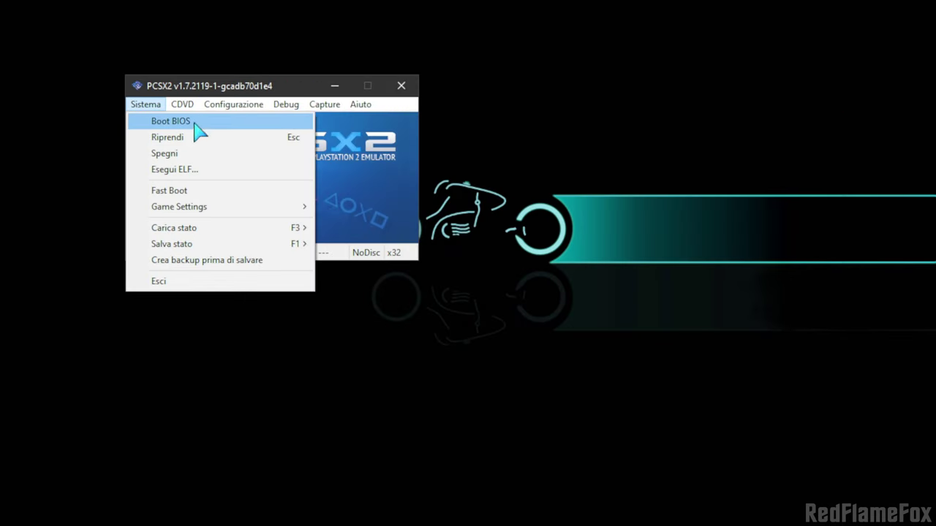
pyautogui.click(161, 105)
pyautogui.click(150, 105)
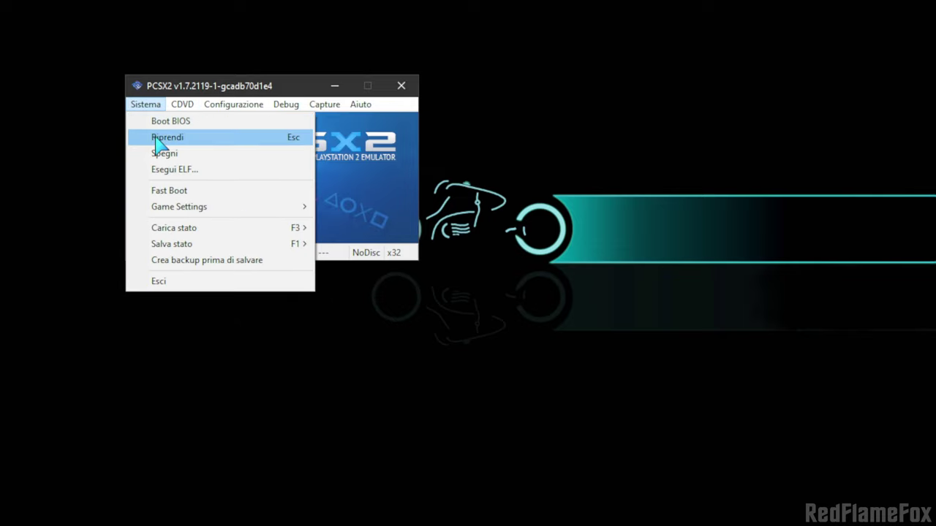
pyautogui.click(176, 139)
pyautogui.click(146, 104)
pyautogui.click(218, 139)
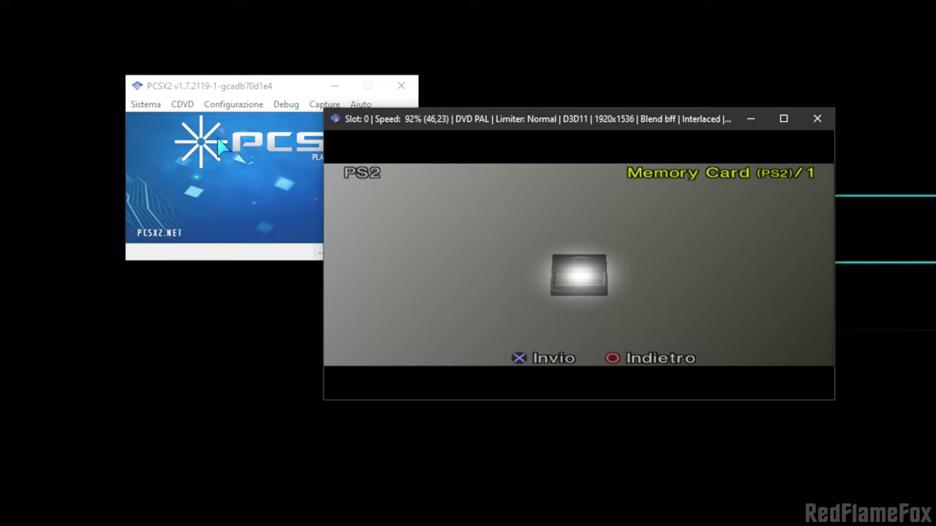
# - Review the Carica stato and Salva stato slot lists, and return to the emulation window without choosing a slot
pyautogui.click(145, 105)
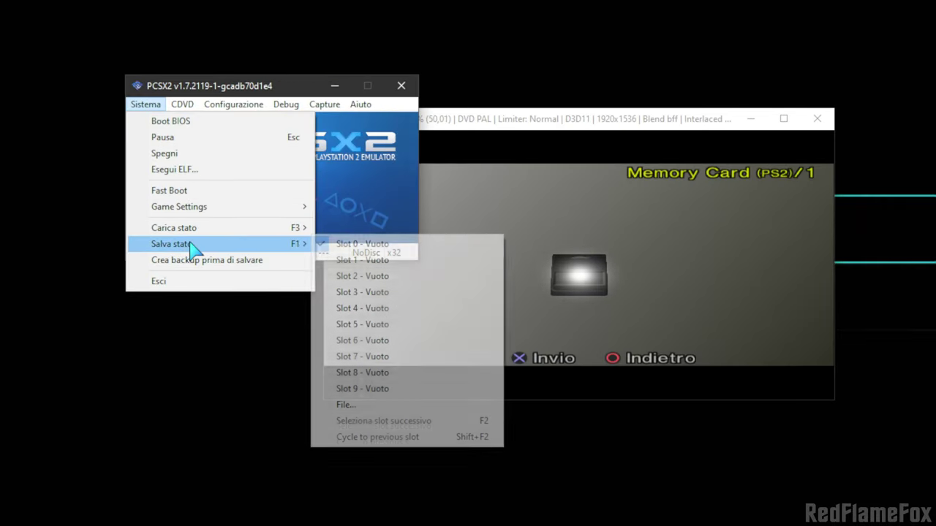
pyautogui.moveTo(277, 228)
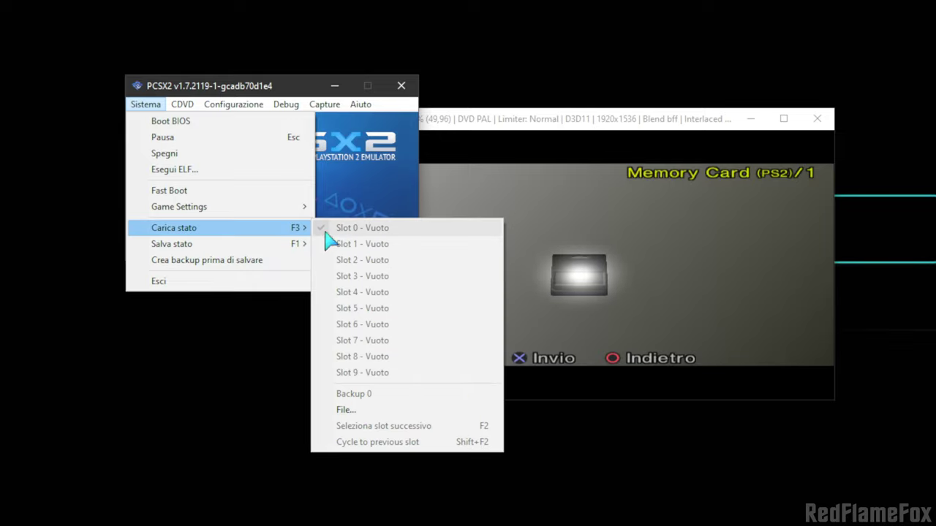
pyautogui.moveTo(268, 244)
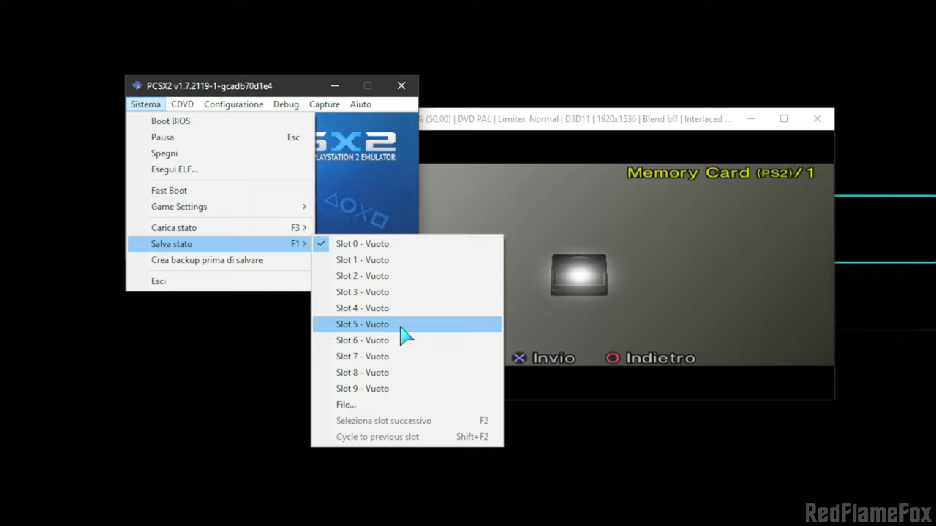
pyautogui.moveTo(233, 233)
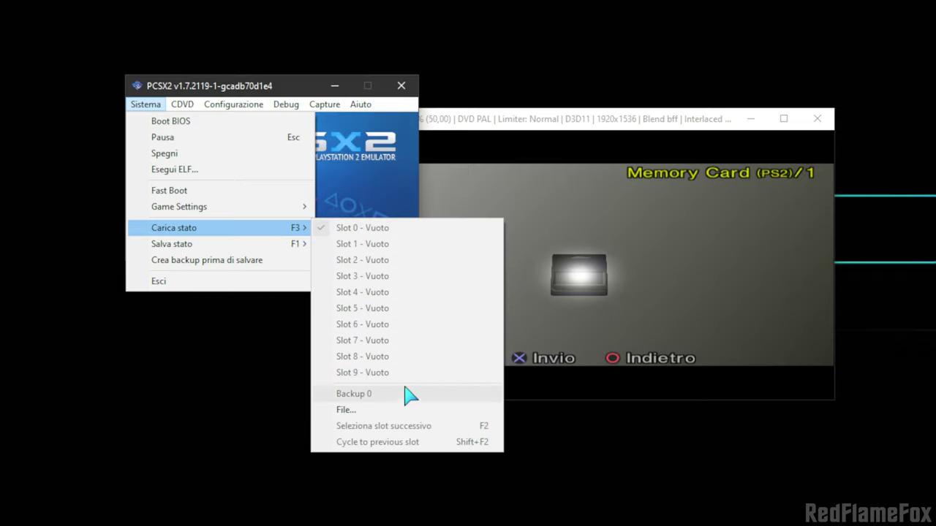
pyautogui.click(643, 263)
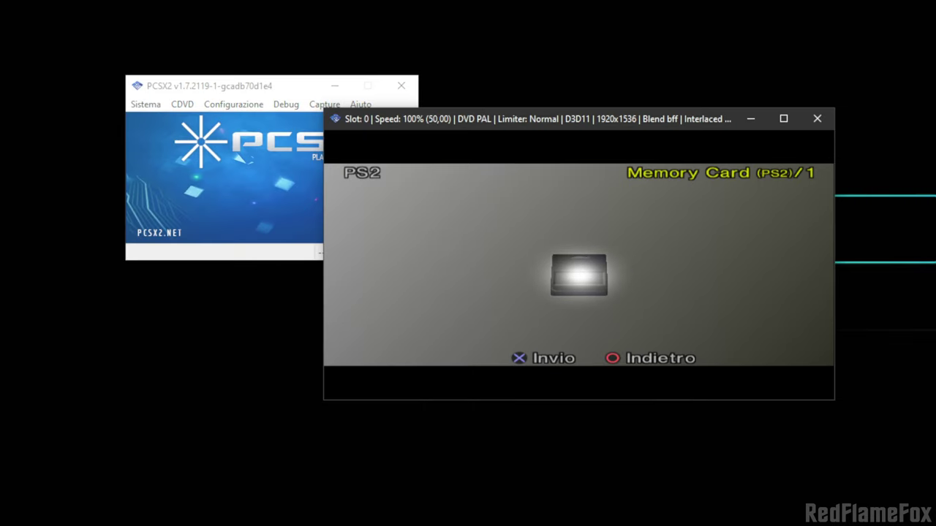
# - Toggle the speed limiter to Turbo and back to Normal, and the renderer to software and back to D3D11
pyautogui.press('Tab')
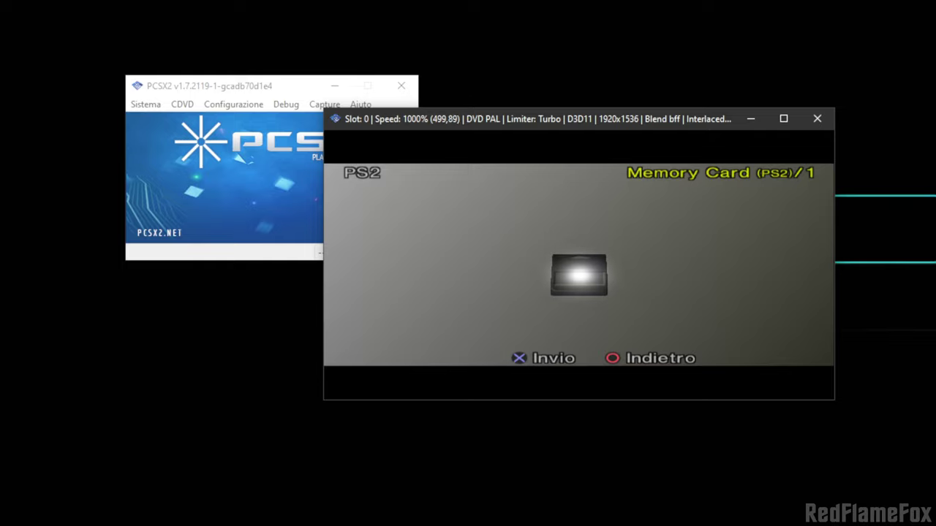
pyautogui.press('Tab')
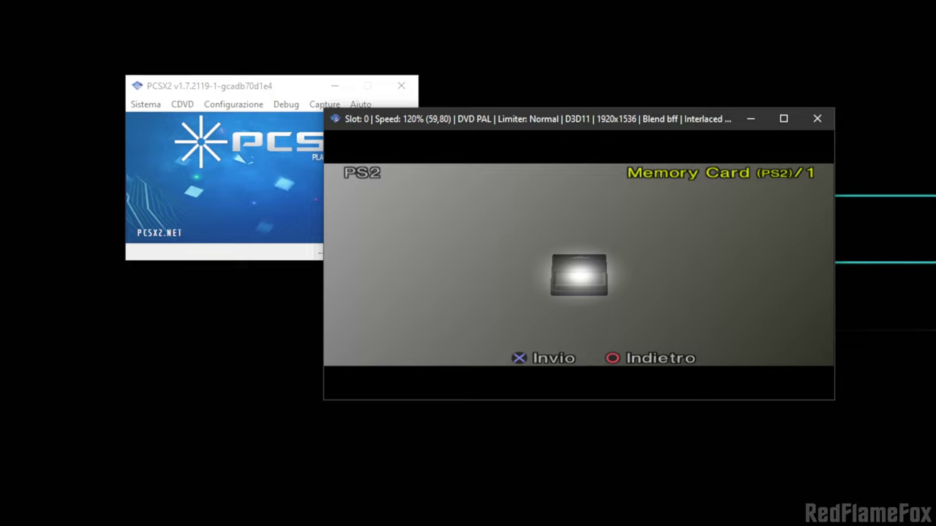
pyautogui.press('F9')
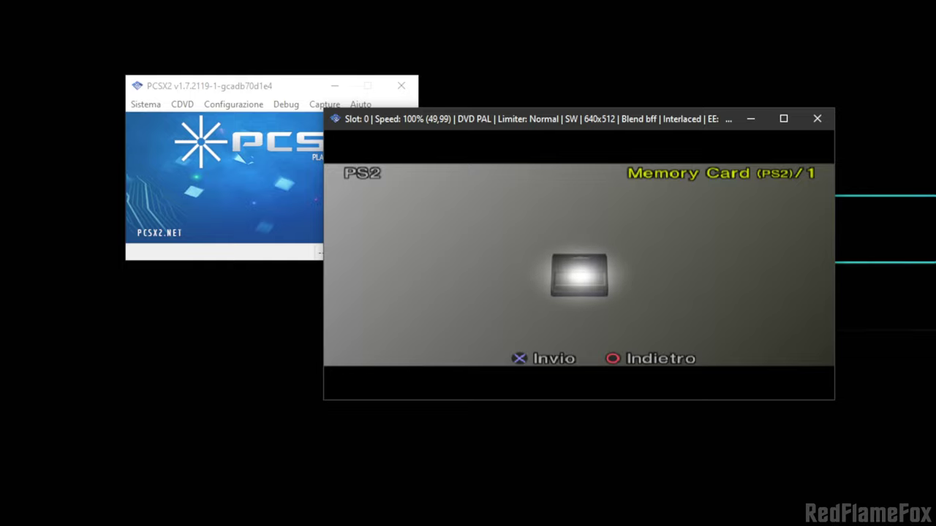
pyautogui.press('F9')
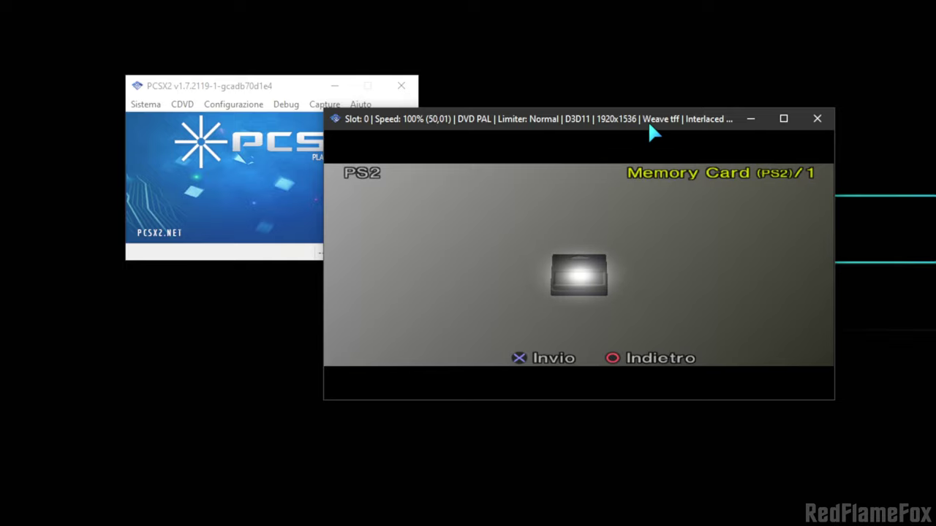
# - Cycle the deinterlacing mode through Bob bff and Blend tff to Automatic
pyautogui.press('F5')
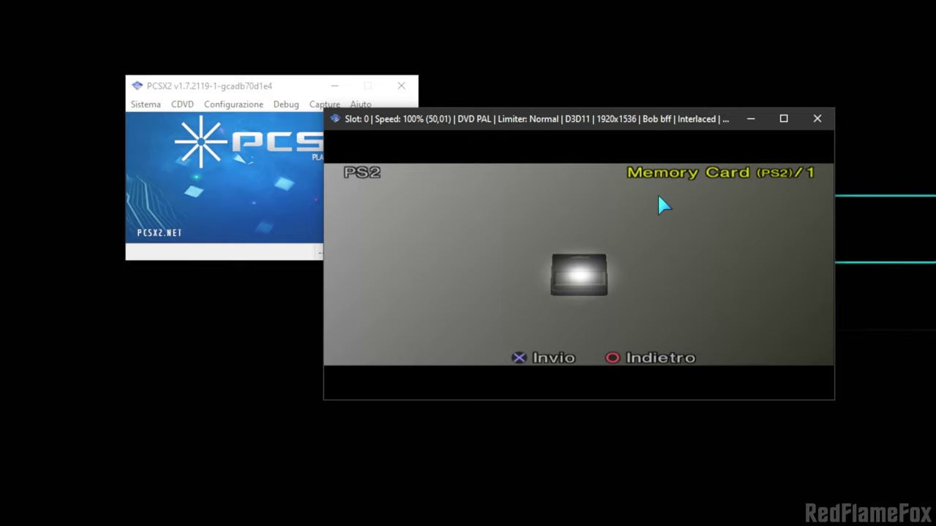
pyautogui.press('F5')
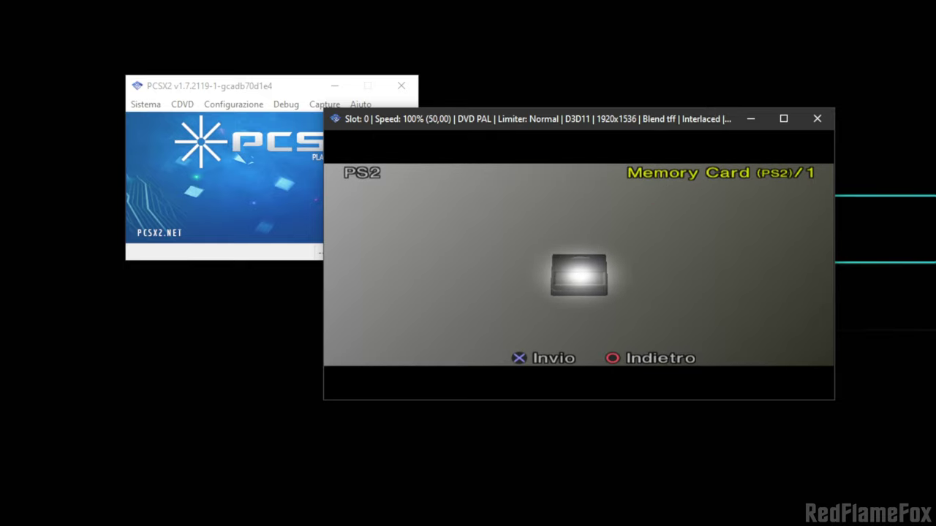
pyautogui.press('F5')
pyautogui.press('F5')
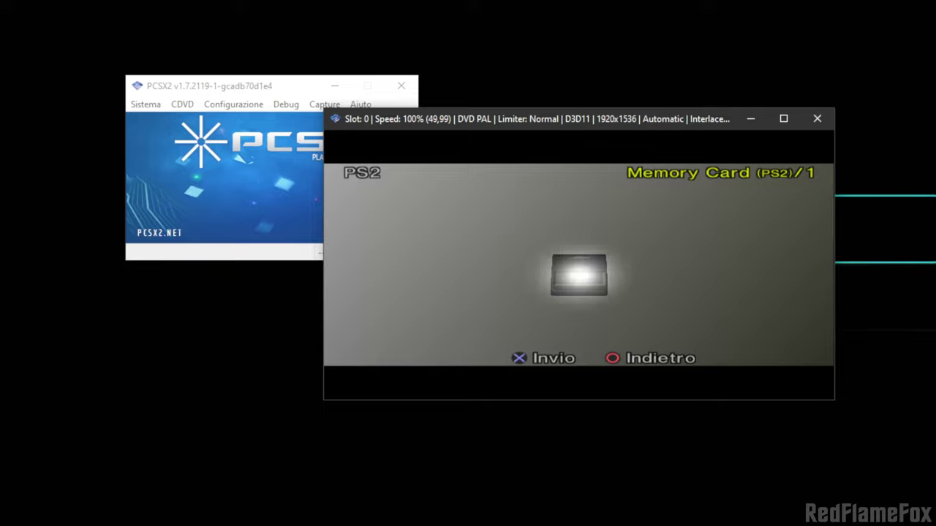
# - Review the system, disc source, configuration, capture and debug options, and leave them without choosing anything
pyautogui.click(146, 104)
pyautogui.moveTo(199, 230)
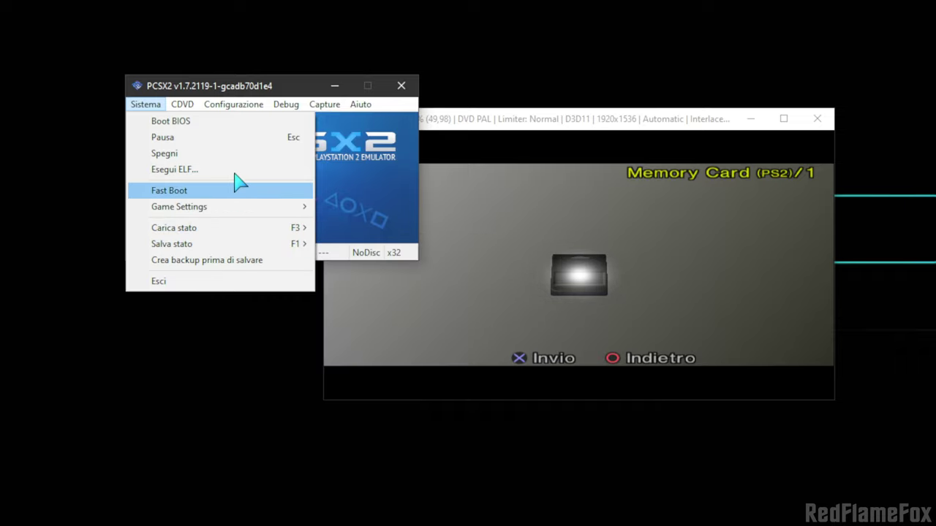
pyautogui.moveTo(214, 108)
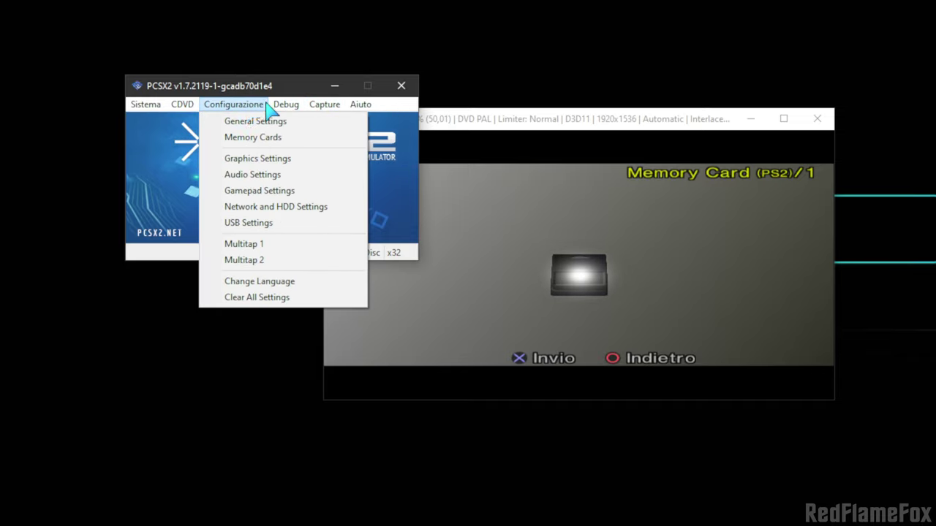
pyautogui.moveTo(201, 137)
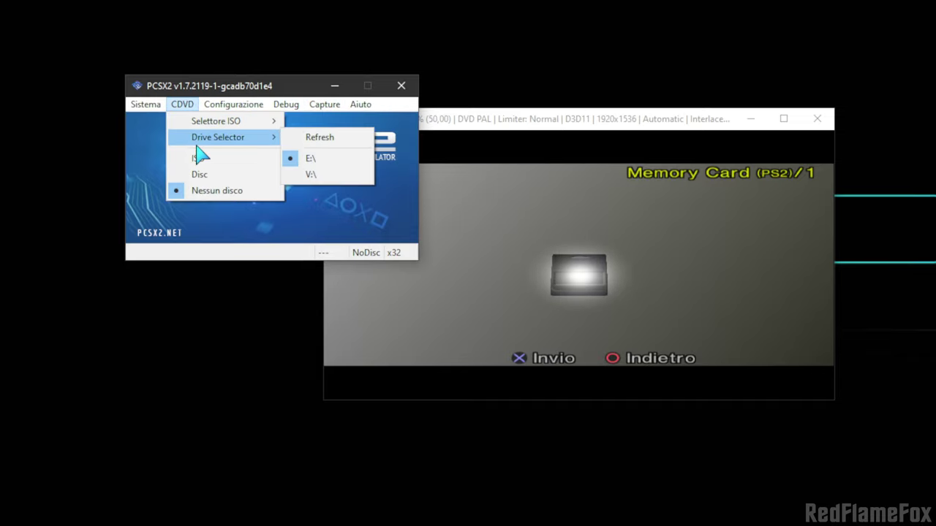
pyautogui.moveTo(150, 106)
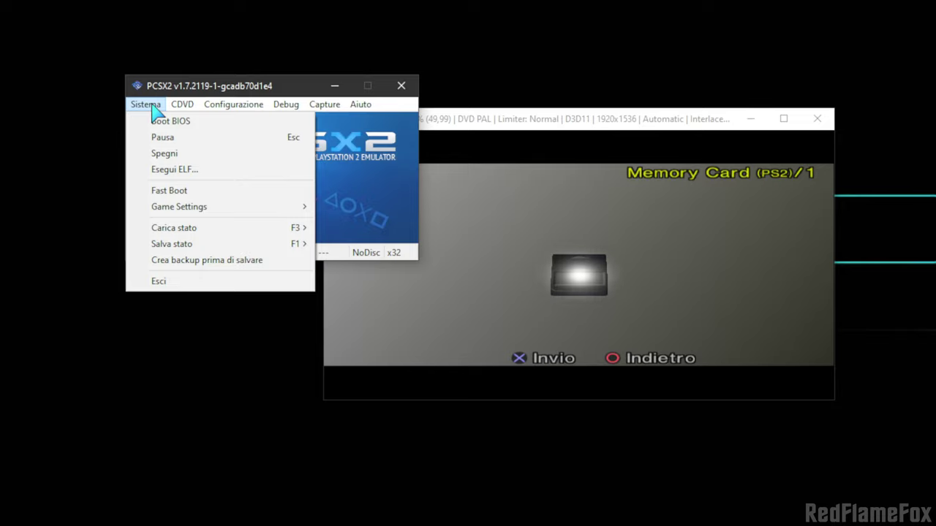
pyautogui.moveTo(179, 212)
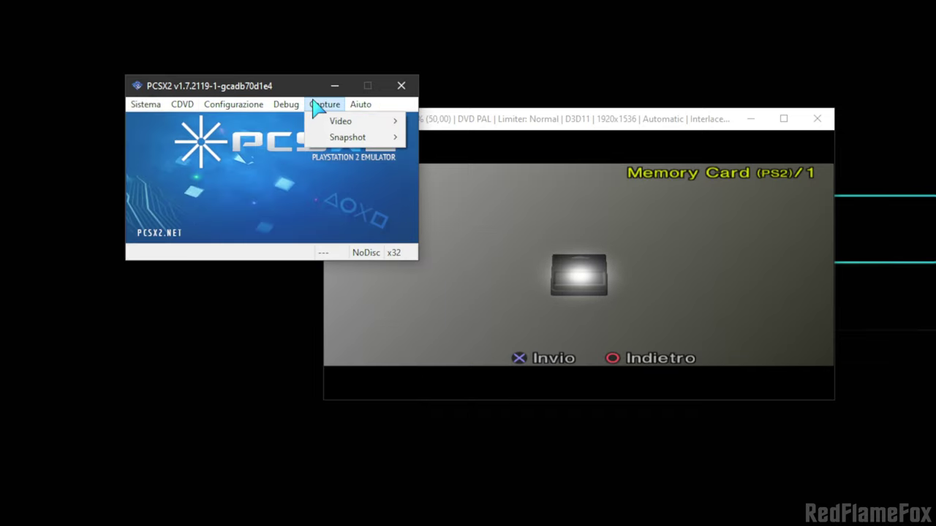
pyautogui.moveTo(266, 108)
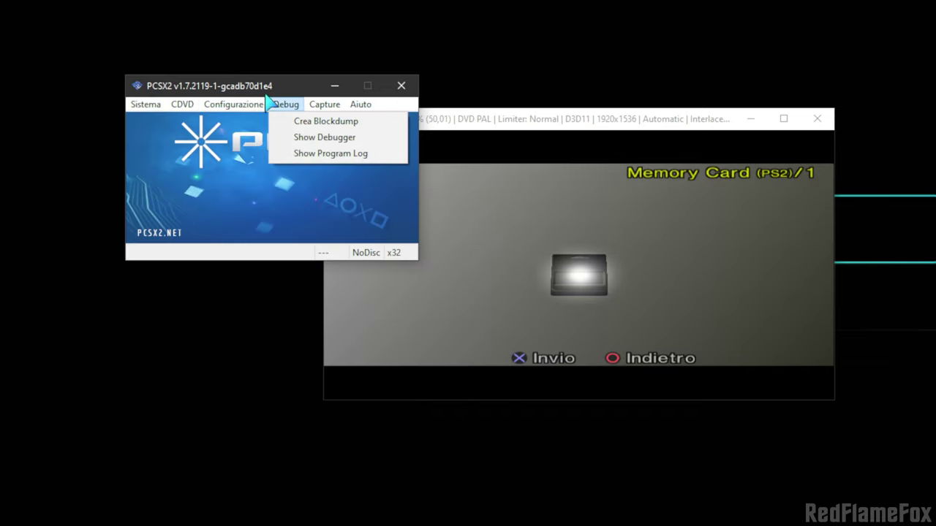
pyautogui.click(241, 93)
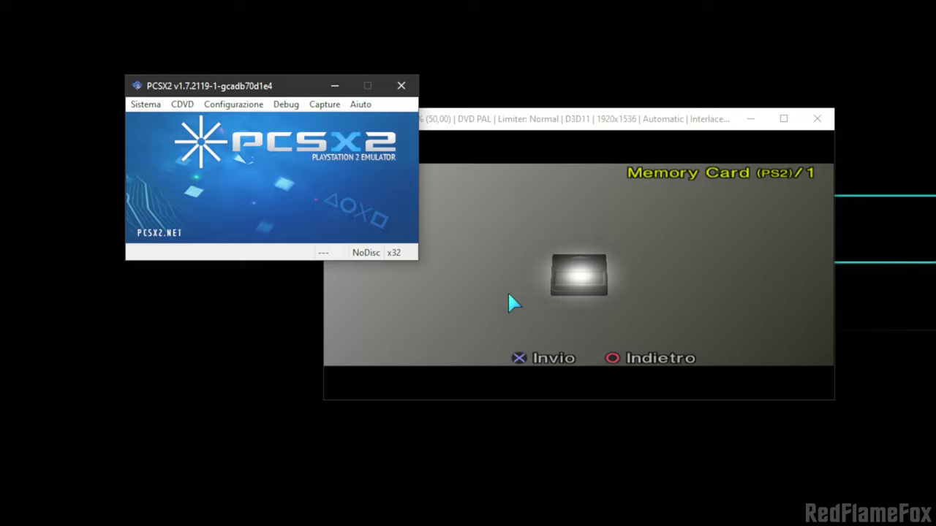
# - Switch to the PCSX2 Wiki in the browser and review the Sly 2: Band of Thieves known issues, test configurations and overview
pyautogui.click(480, 269)
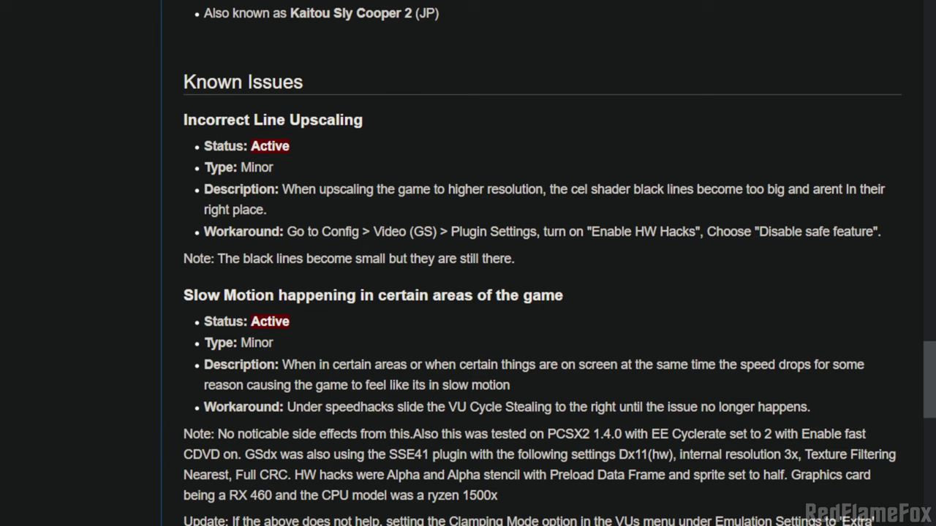
pyautogui.scroll(15, 459, 294)
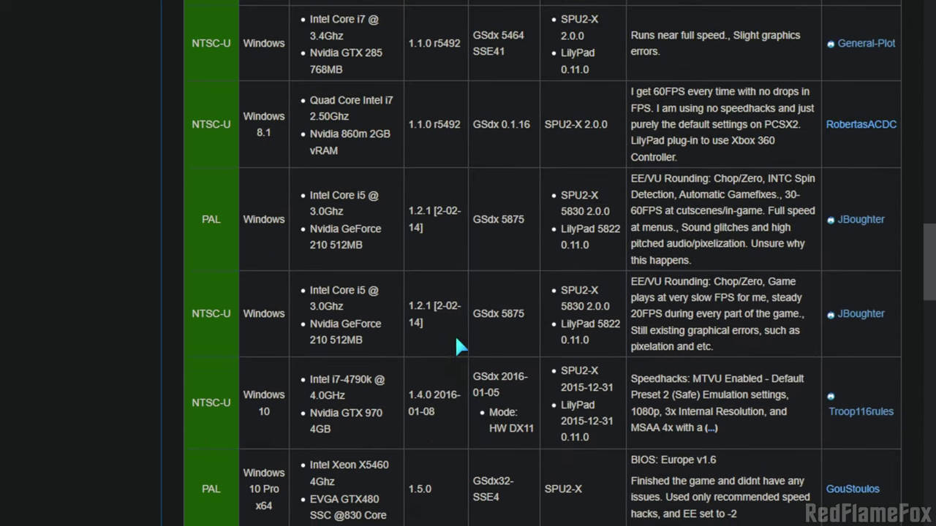
pyautogui.scroll(-10, 485, 305)
pyautogui.scroll(-5, 485, 306)
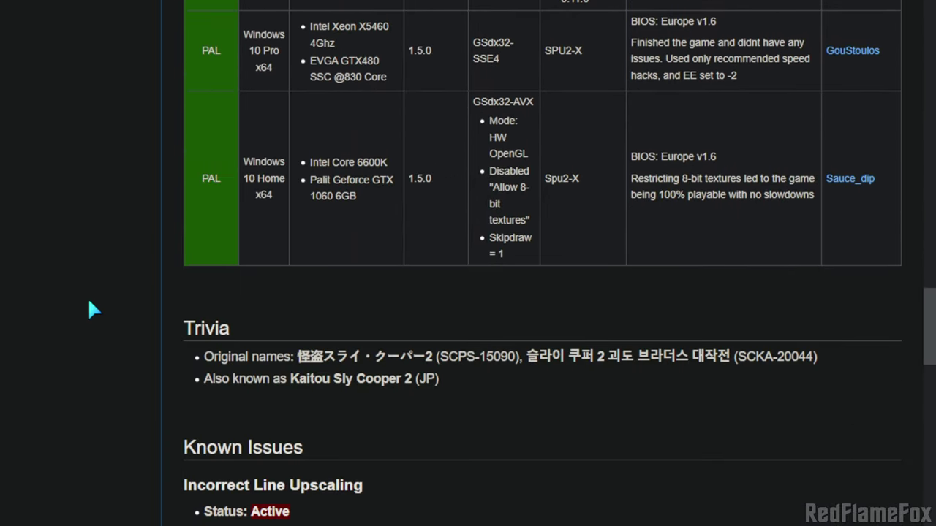
pyautogui.scroll(12, 187, 293)
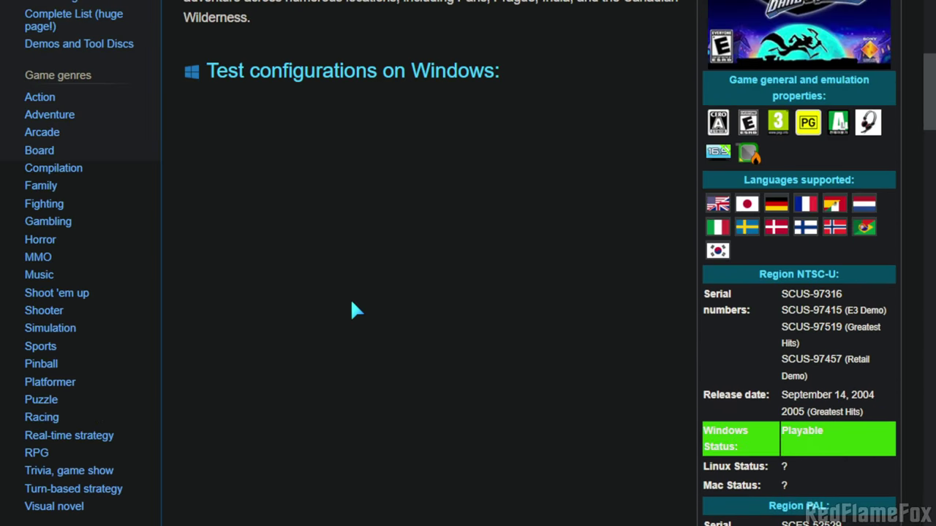
pyautogui.scroll(5, 352, 304)
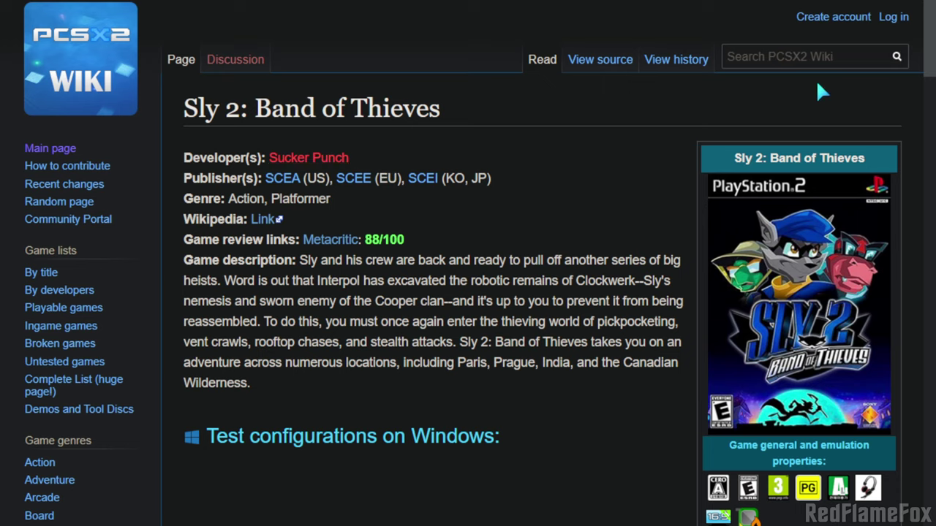
# - Search the PCSX2 Wiki for "ratchet" and open the Ratchet: Deadlocked page
pyautogui.click(808, 57)
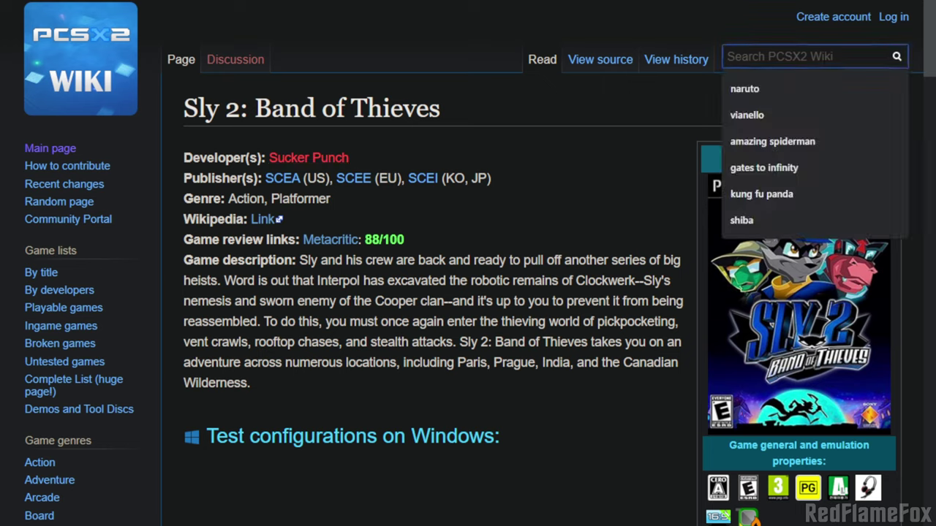
pyautogui.write('ratchet')
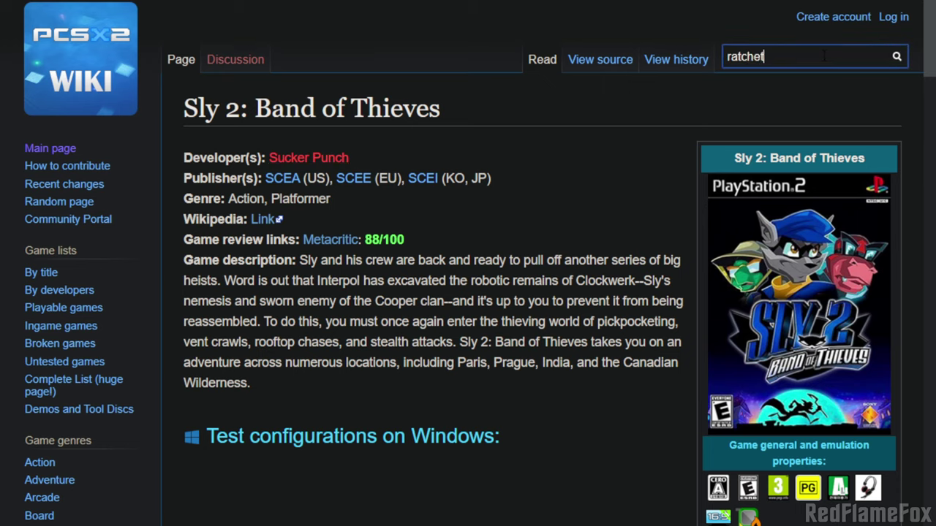
pyautogui.click(764, 91)
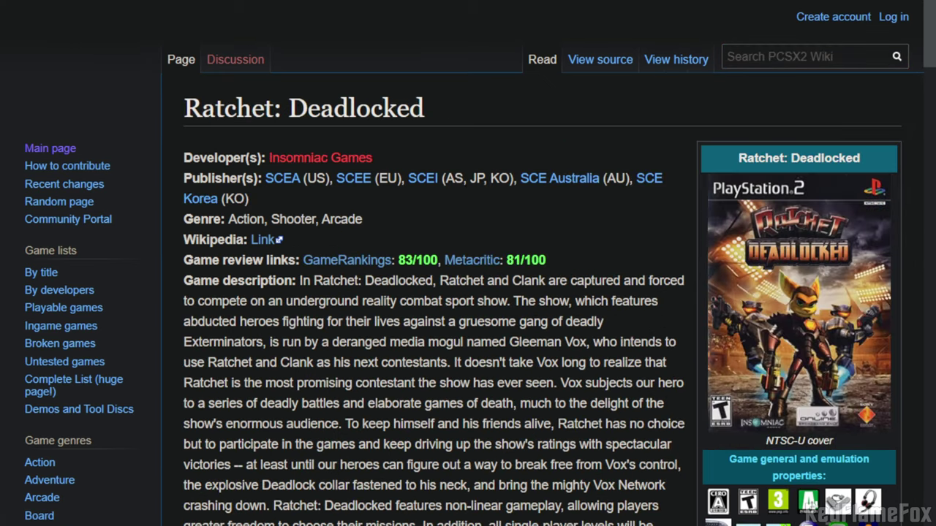
# - Find the Known Issues section for Ratchet: Deadlocked and highlight the broken shadows, missing geometry and high-resolution bloom headings in turn
pyautogui.scroll(-1, 482, 210)
pyautogui.scroll(-20, 482, 207)
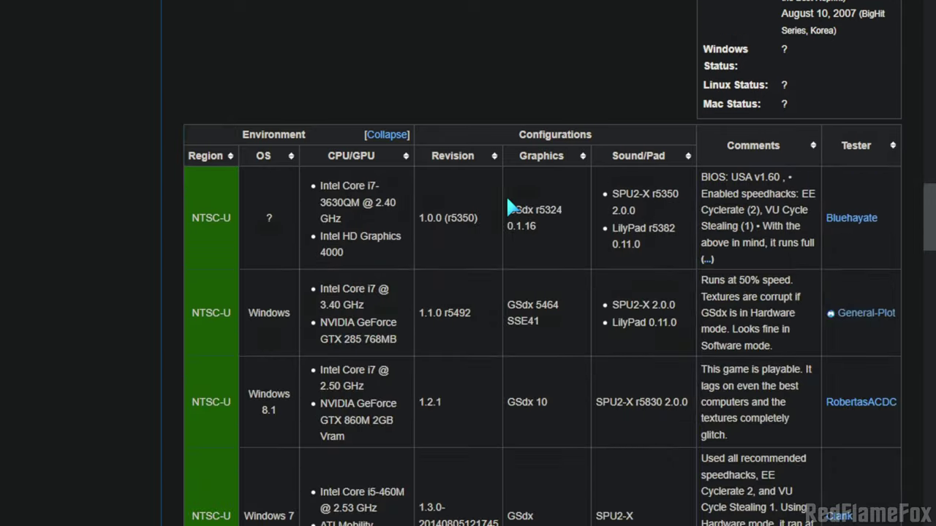
pyautogui.scroll(-5, 506, 199)
pyautogui.scroll(-4, 385, 309)
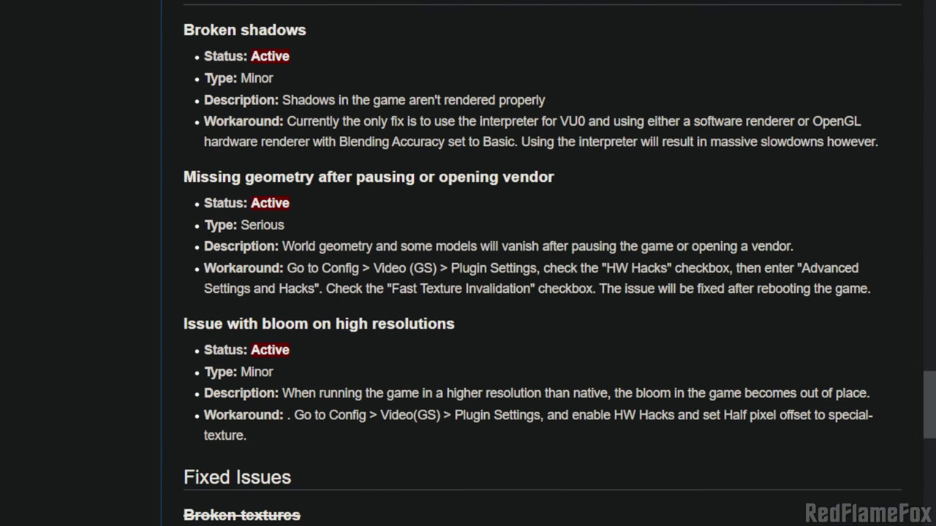
pyautogui.scroll(3, 385, 309)
pyautogui.moveTo(184, 250); pyautogui.dragTo(405, 246)
pyautogui.scroll(-2, 405, 246)
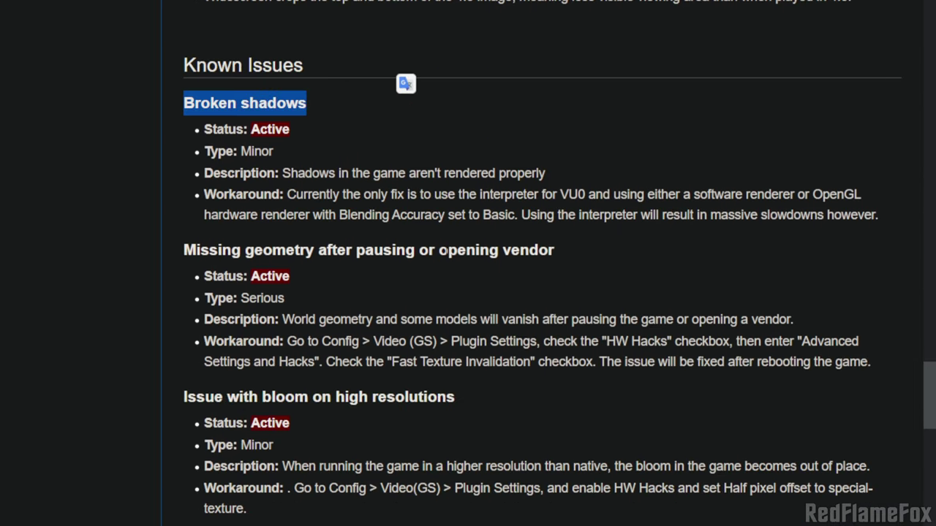
pyautogui.moveTo(184, 250); pyautogui.dragTo(648, 244)
pyautogui.scroll(-3, 647, 243)
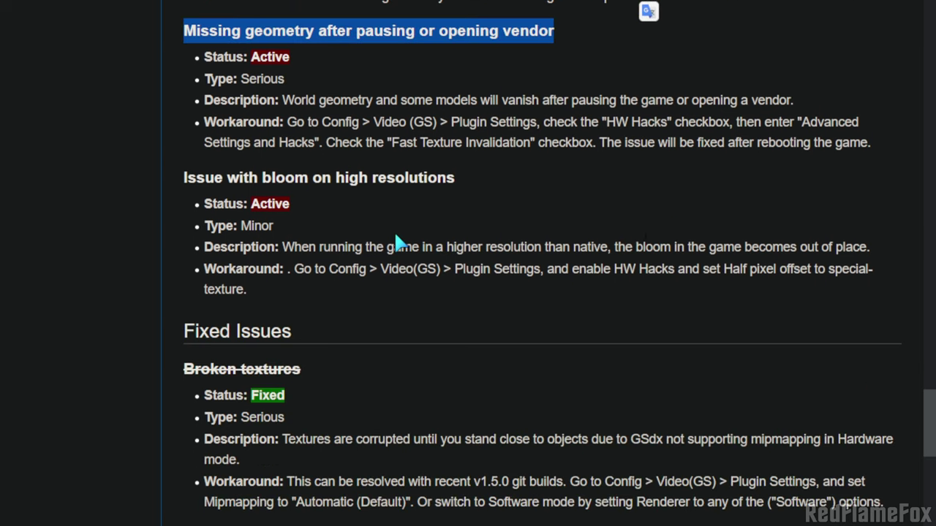
pyautogui.moveTo(181, 178); pyautogui.dragTo(592, 174)
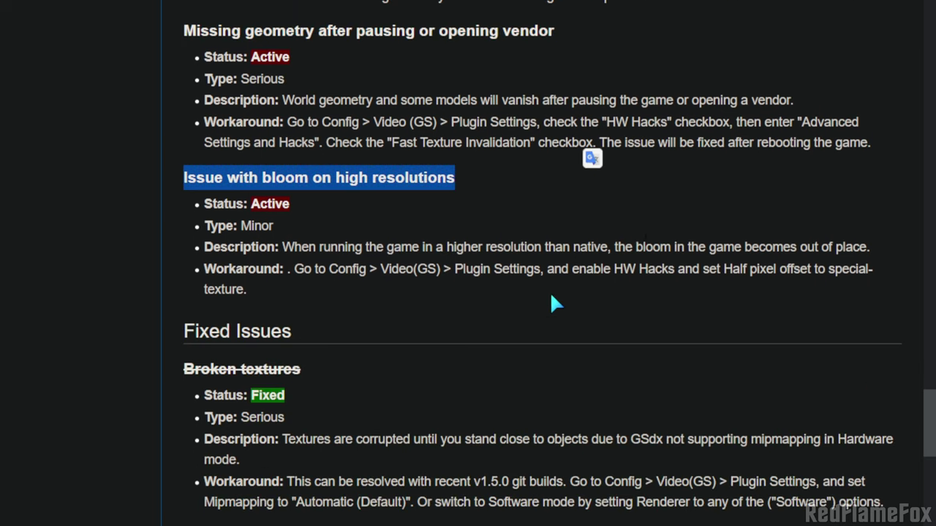
# - Highlight the workaround text of the high-resolution bloom issue, view its Italian translation and dismiss the translation
pyautogui.click(565, 313)
pyautogui.scroll(1, 448, 329)
pyautogui.moveTo(332, 366); pyautogui.dragTo(728, 342)
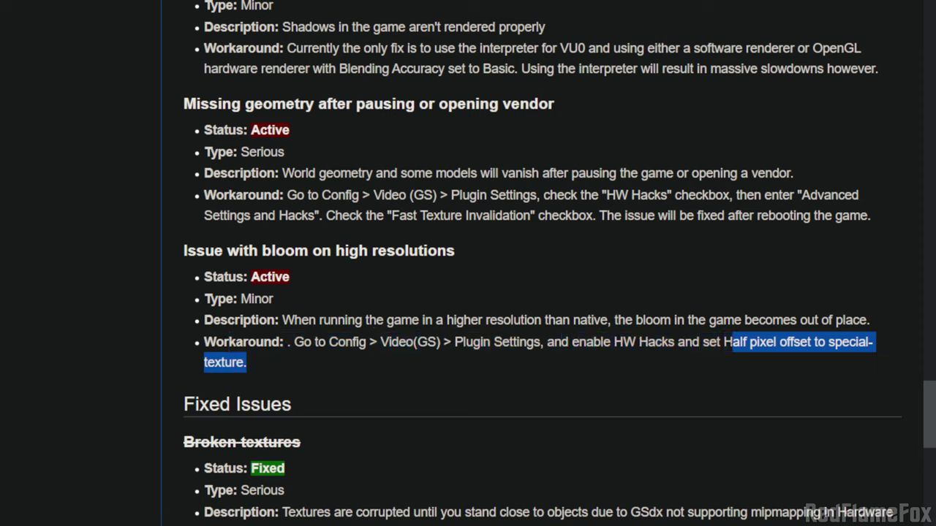
pyautogui.click(437, 366)
pyautogui.moveTo(249, 358); pyautogui.dragTo(203, 347)
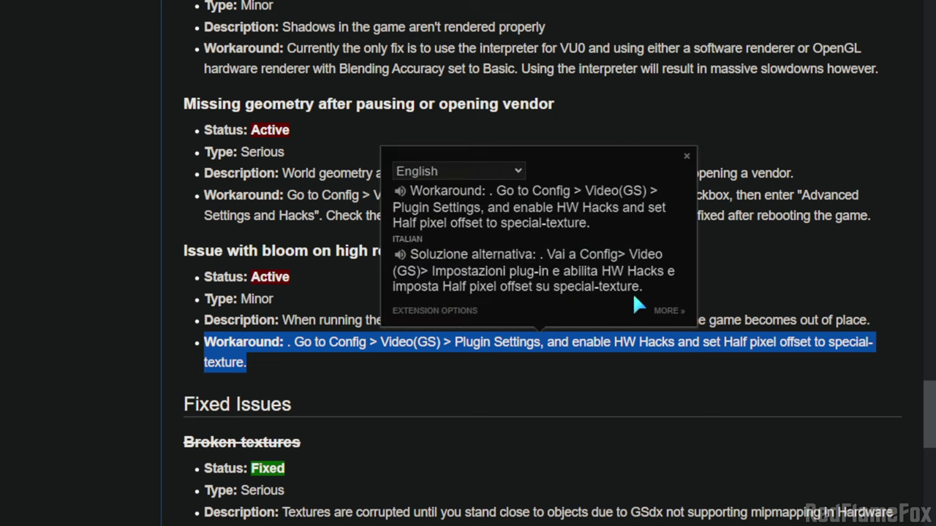
pyautogui.click(536, 329)
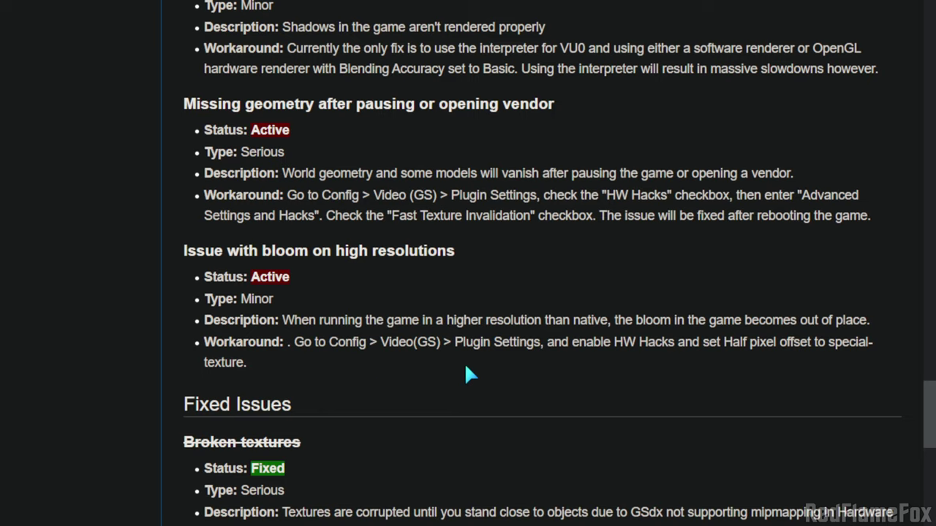
# - Highlight the part of the bloom workaround from "Plugin Settings" to "special-texture", and clear the selection
pyautogui.moveTo(455, 341); pyautogui.dragTo(524, 369)
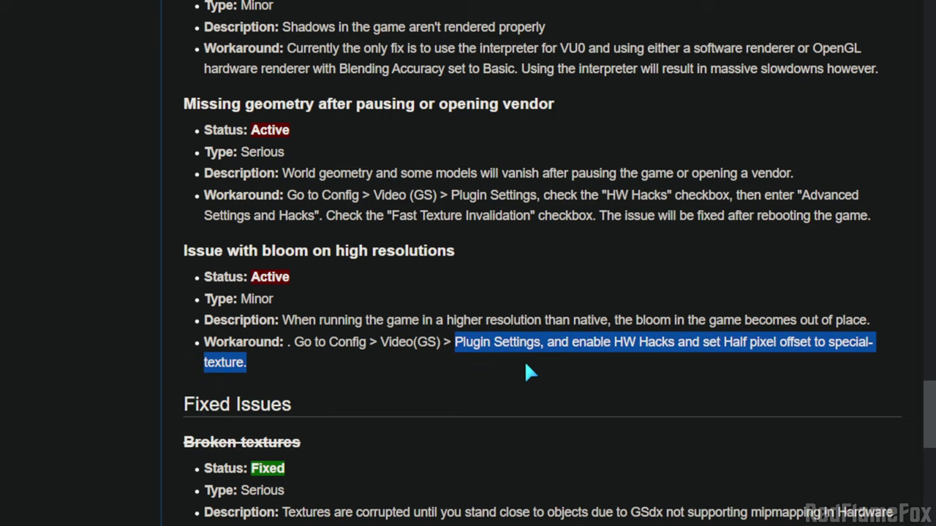
pyautogui.click(633, 363)
pyautogui.scroll(1, 438, 329)
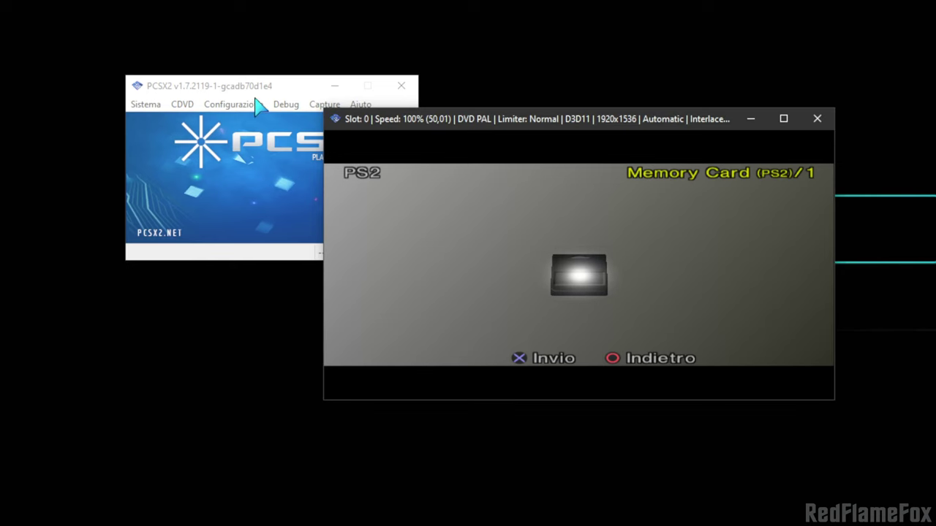
# - Switch to PCSX2, review the Hacks, Shader, OSD and Recording options in Graphics Settings, and return to the emulation window without changing anything
pyautogui.click(252, 104)
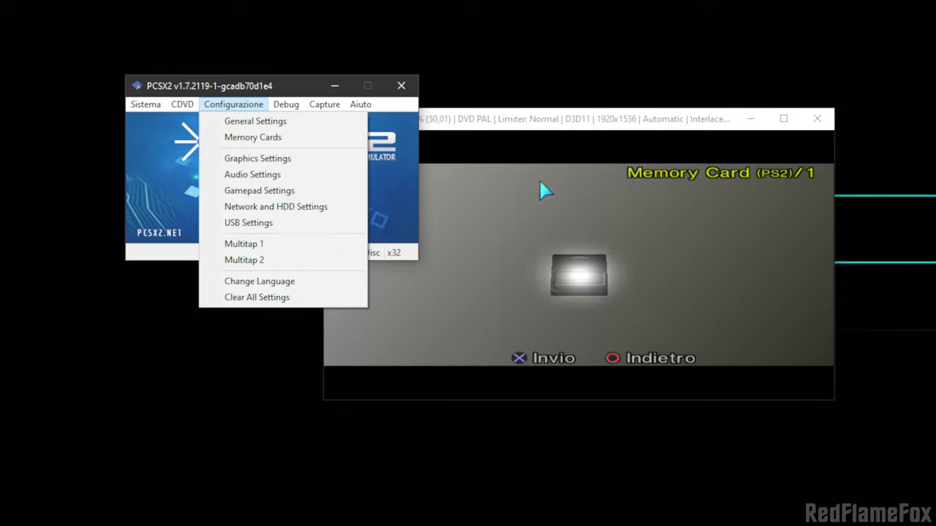
pyautogui.click(526, 207)
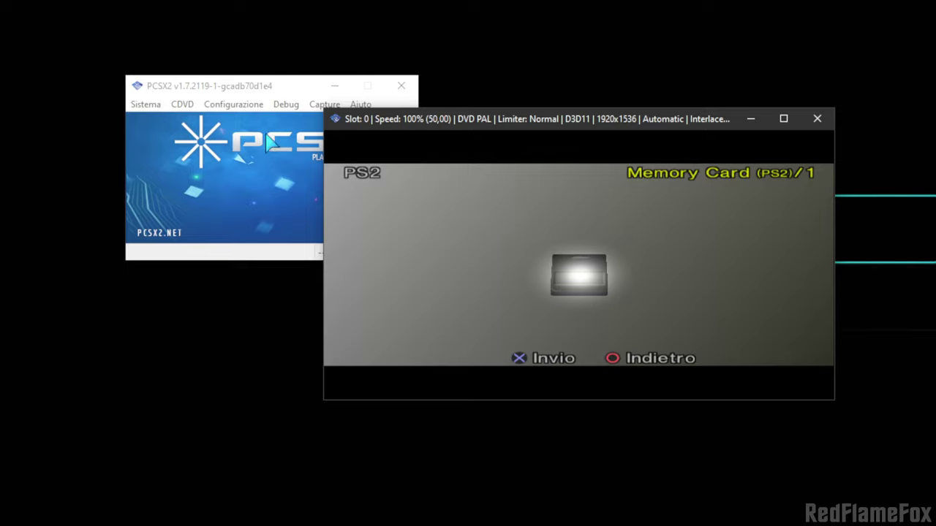
pyautogui.click(234, 104)
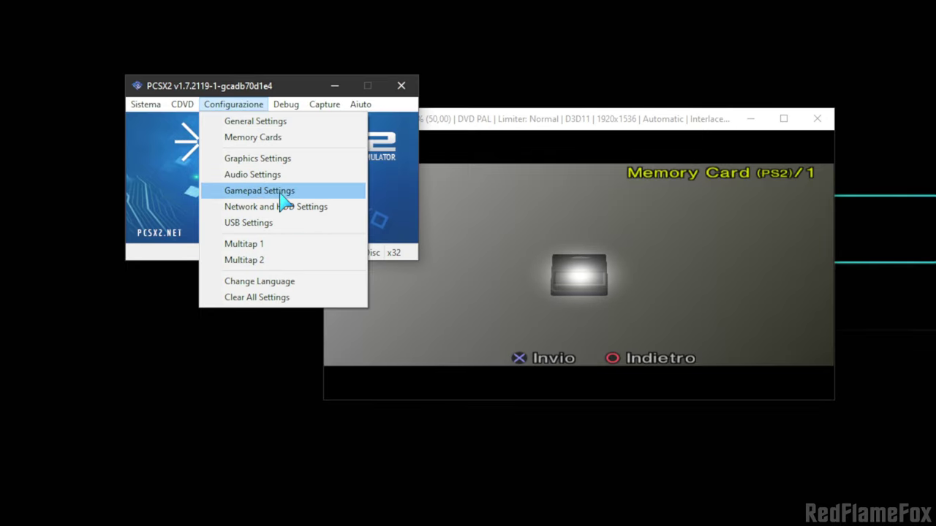
pyautogui.click(313, 158)
pyautogui.moveTo(422, 156); pyautogui.dragTo(705, 62)
pyautogui.click(533, 166)
pyautogui.click(572, 167)
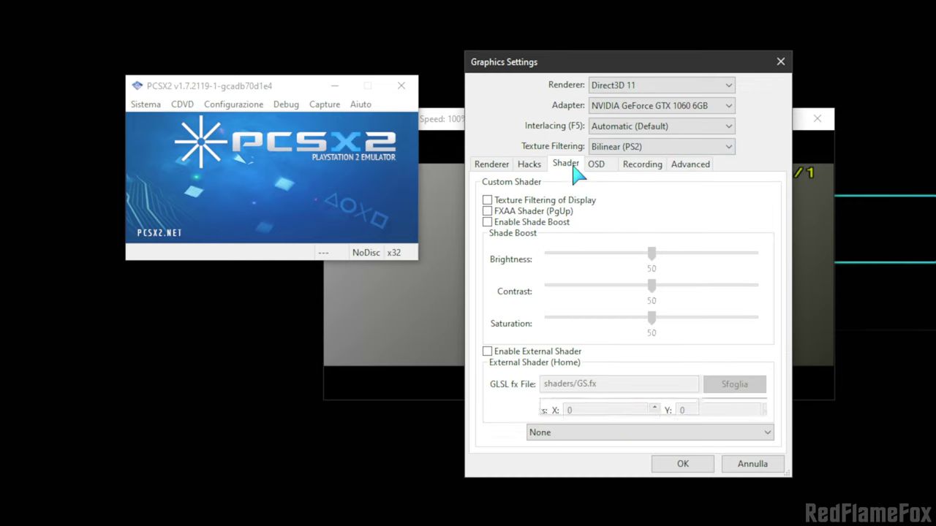
pyautogui.click(601, 166)
pyautogui.click(642, 166)
pyautogui.click(533, 165)
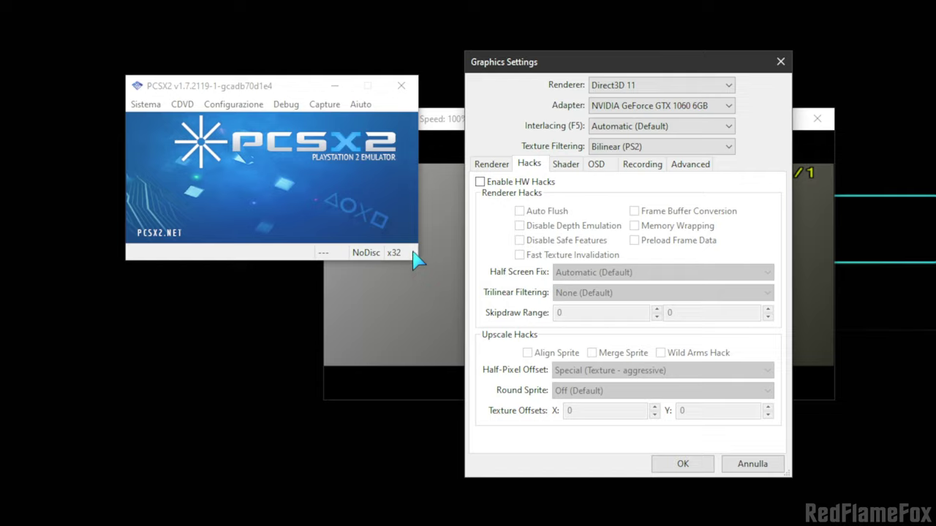
pyautogui.click(777, 63)
pyautogui.click(647, 275)
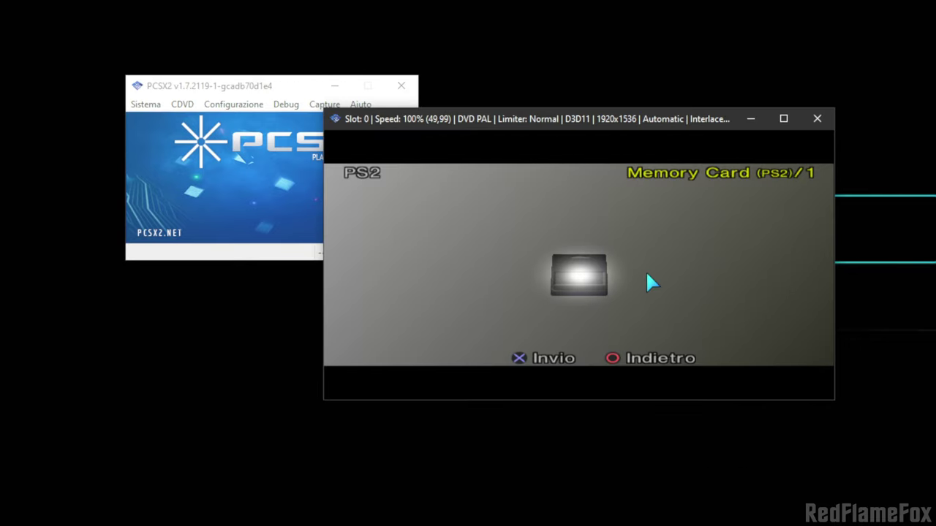